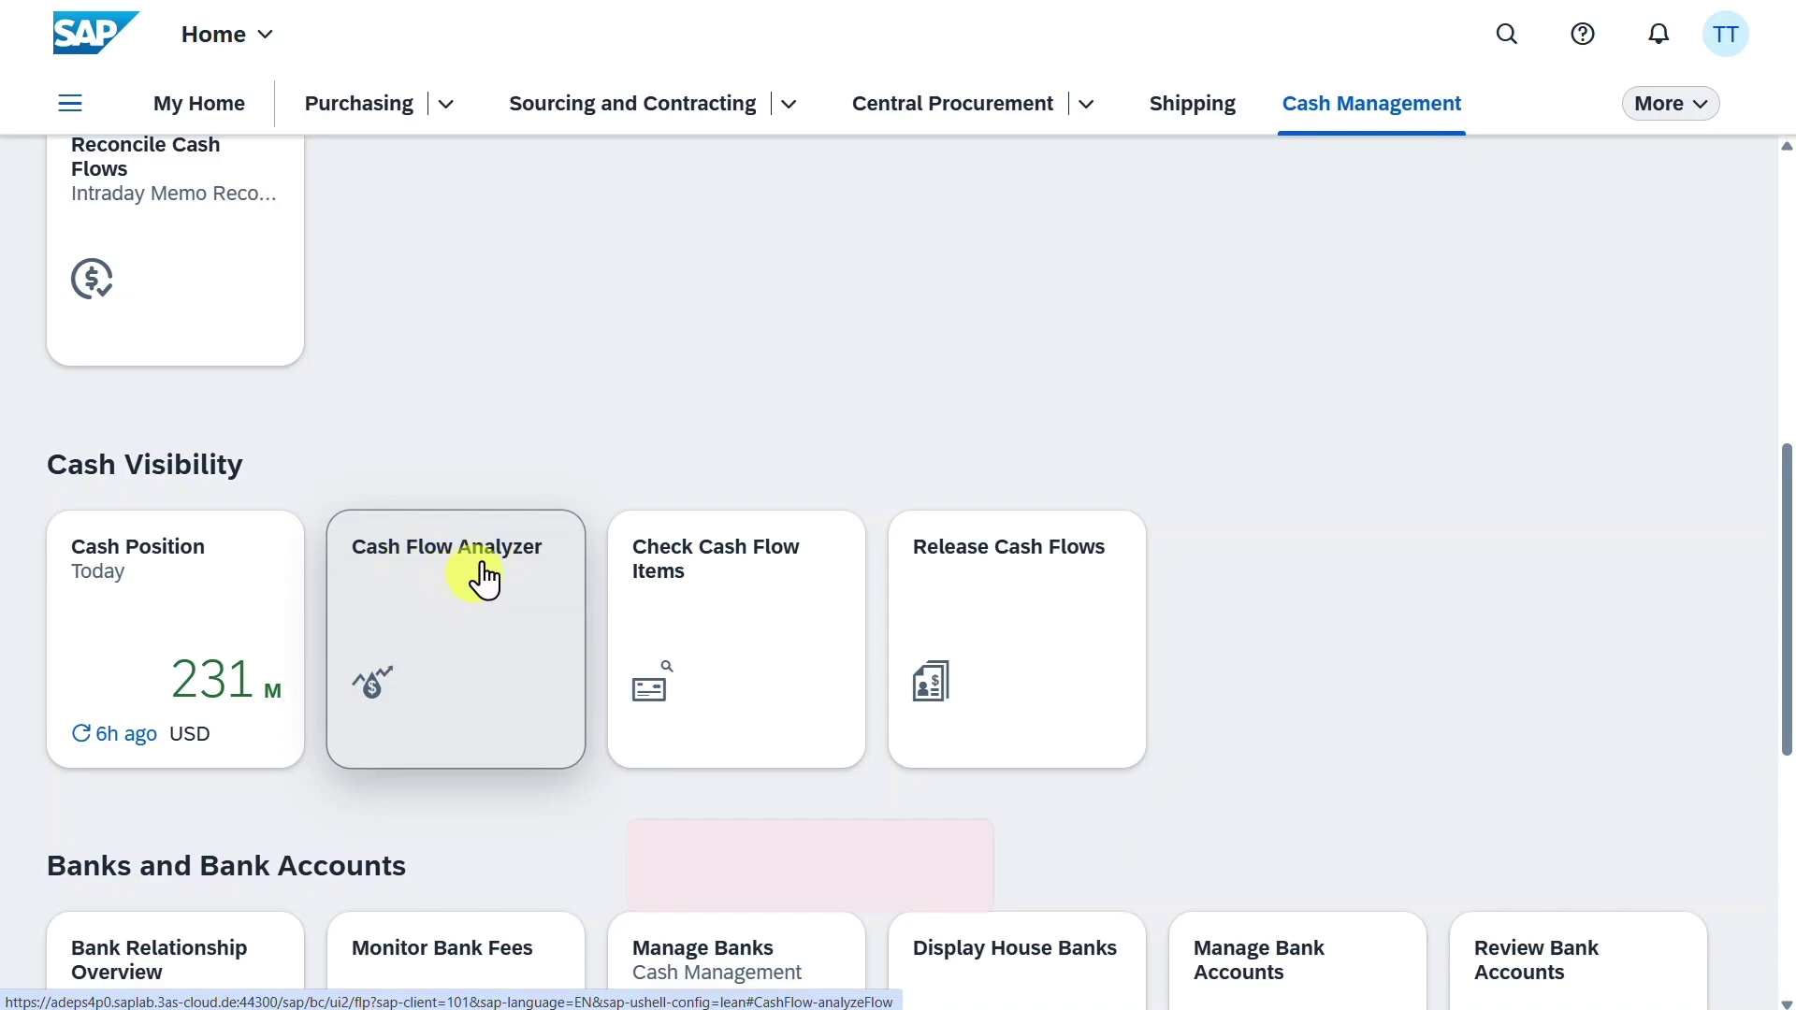
- Launch the Cash Flow Analyzer app from the Cash Management page
{"action": "left_click", "coordinate": [474, 575]}
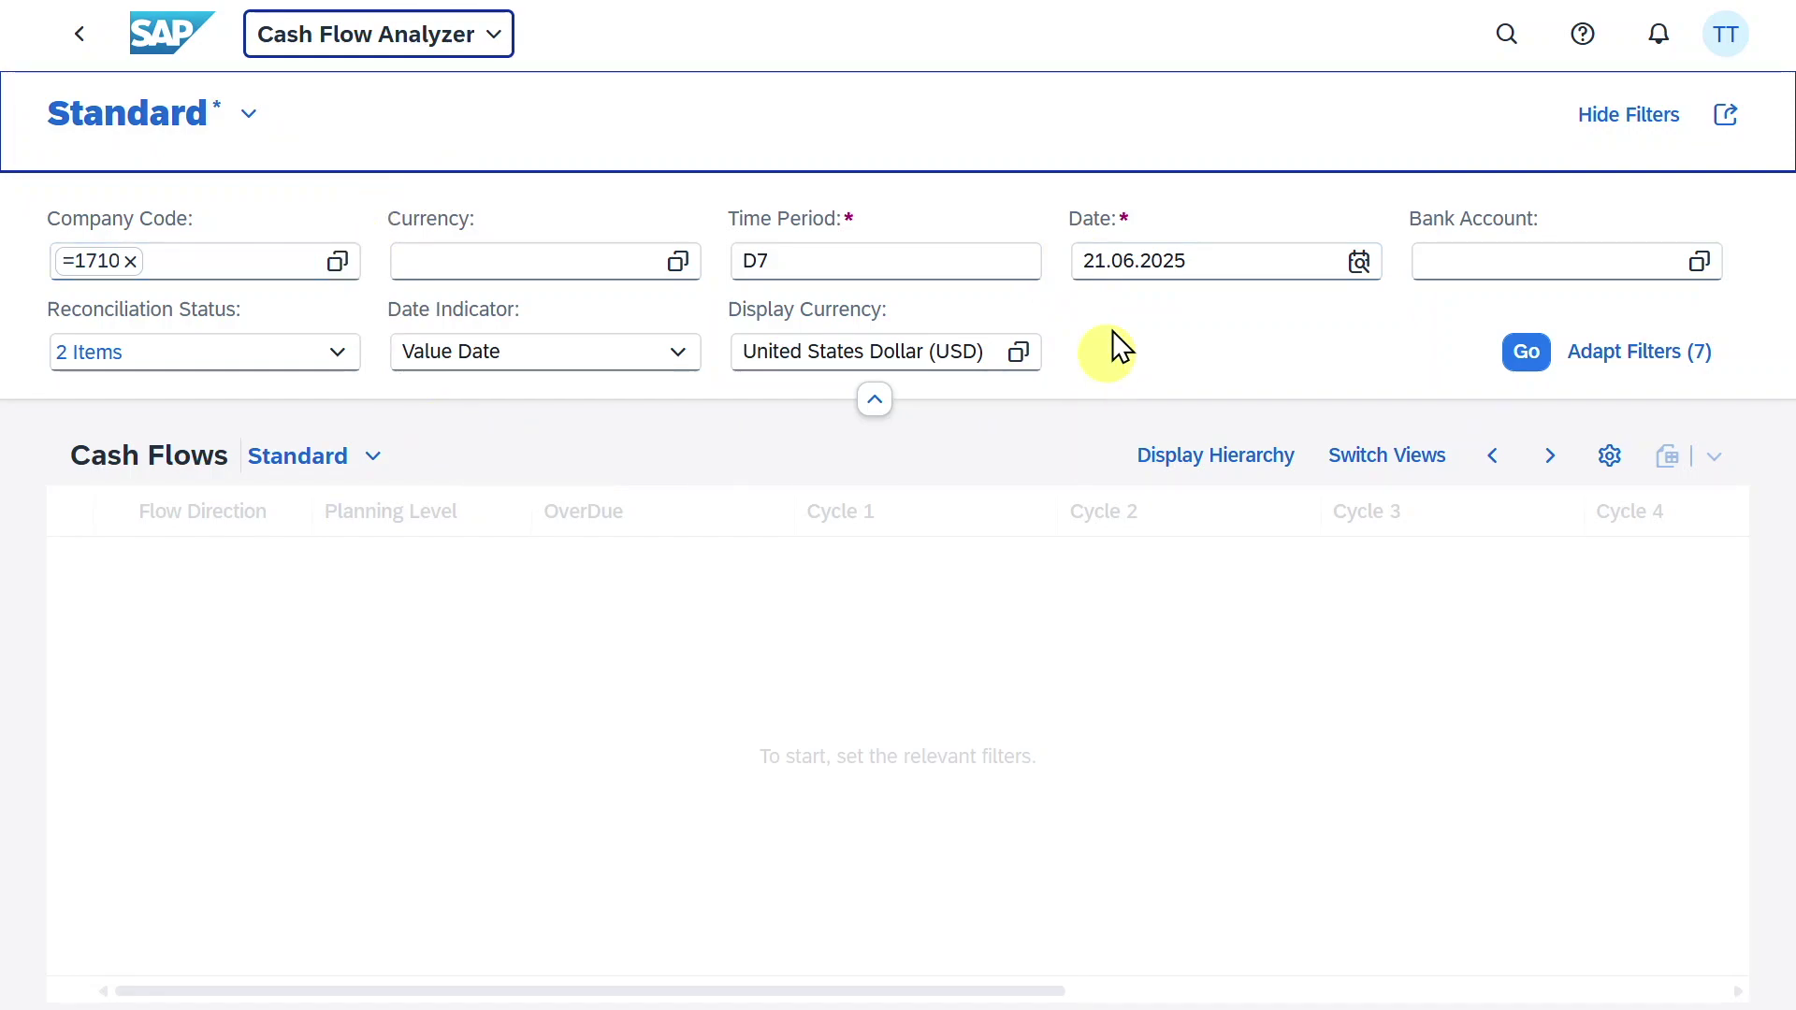
{"action": "left_click", "coordinate": [1728, 37]}
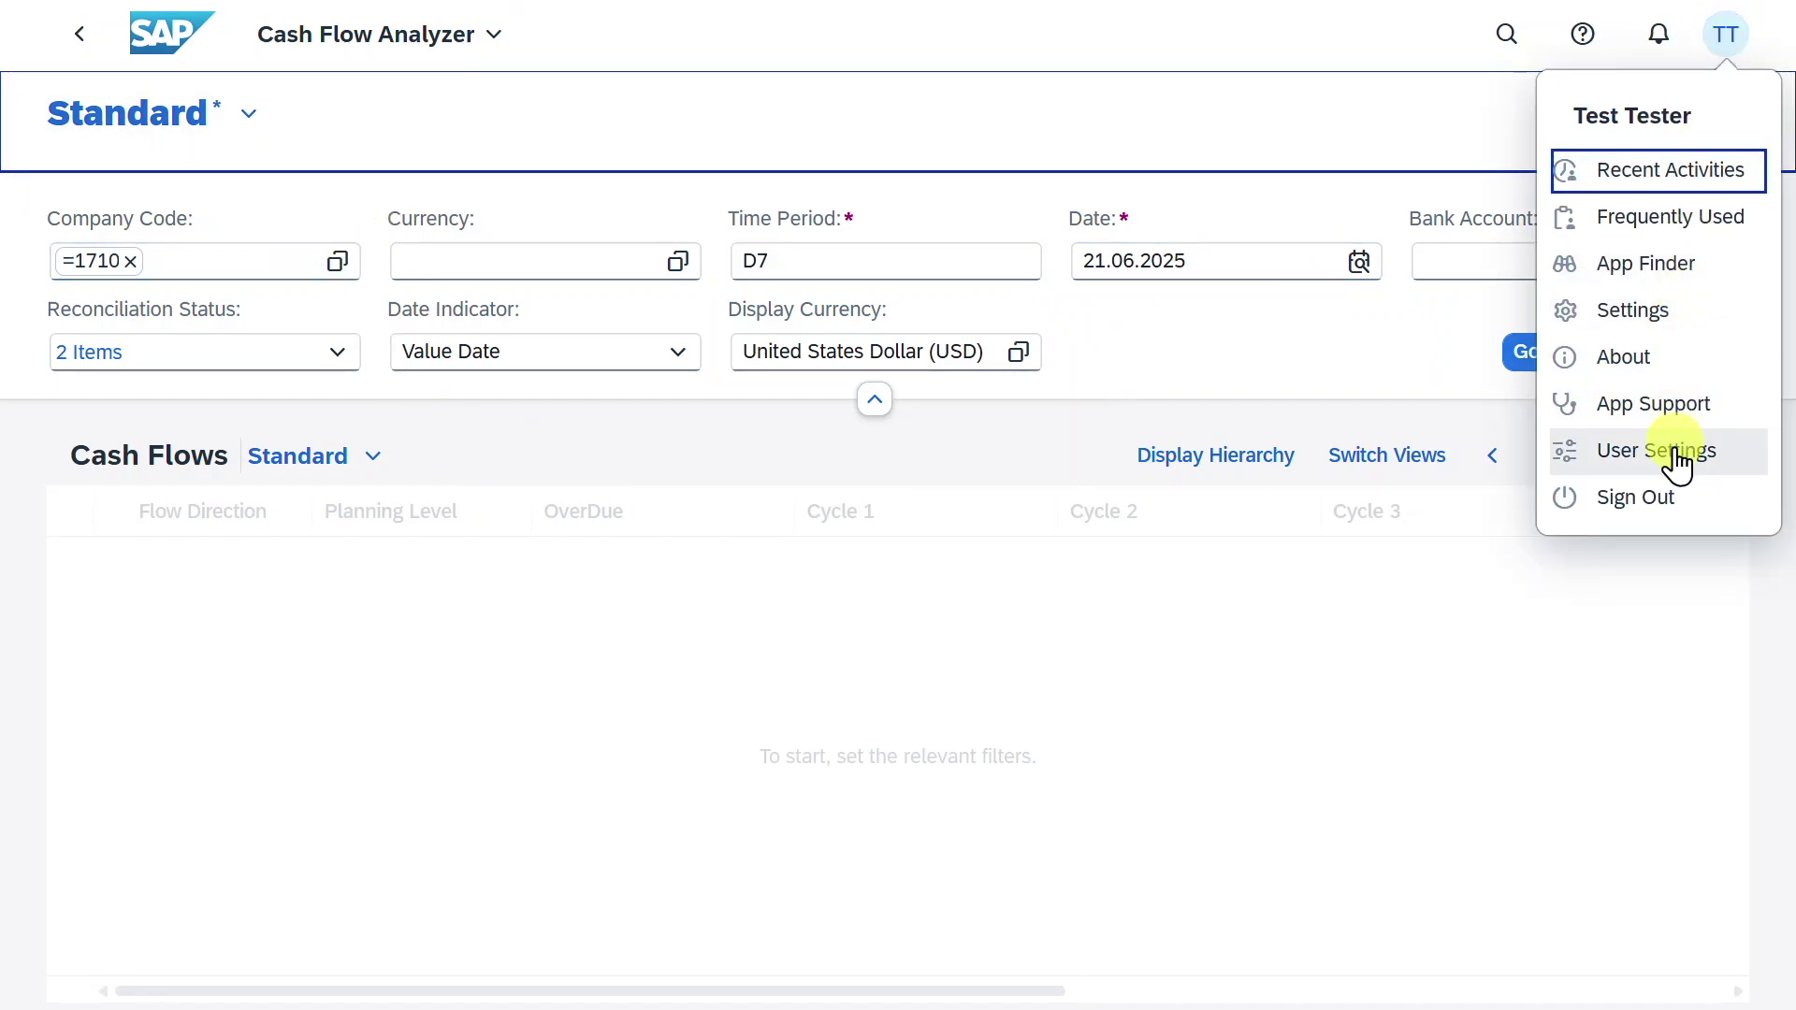
{"action": "left_click", "coordinate": [1636, 454]}
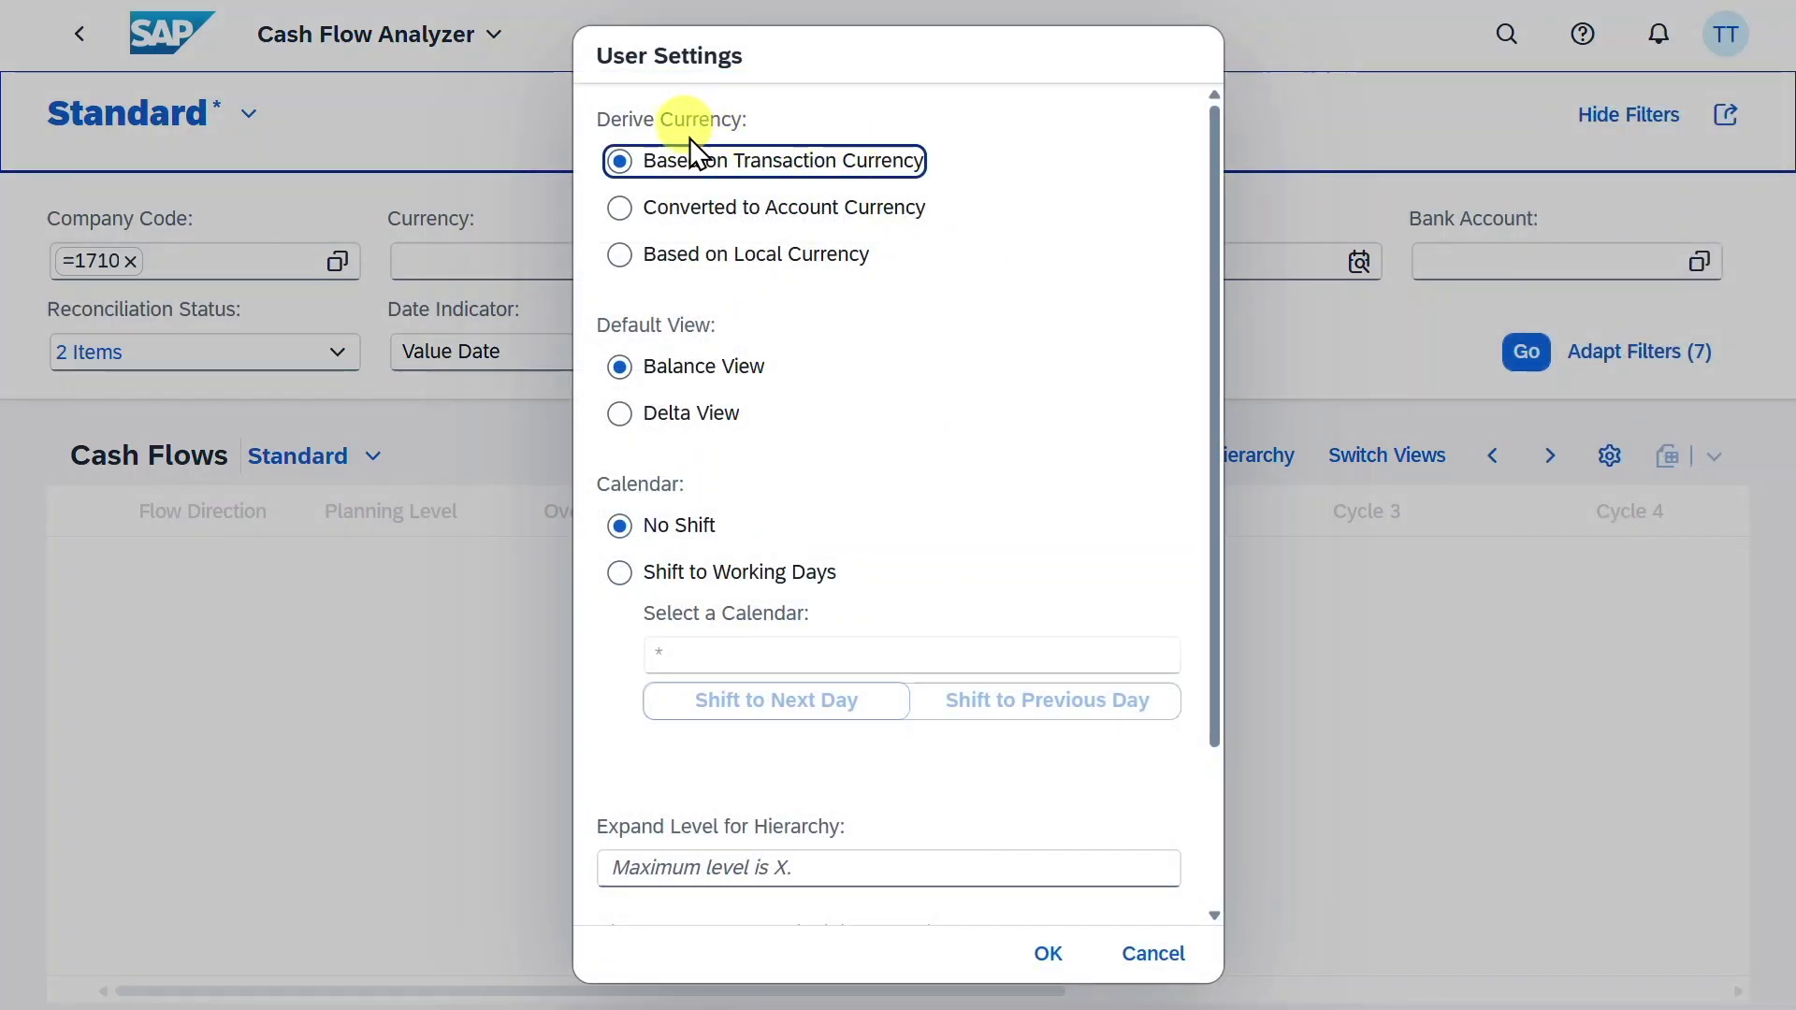
{"action": "left_click", "coordinate": [702, 171]}
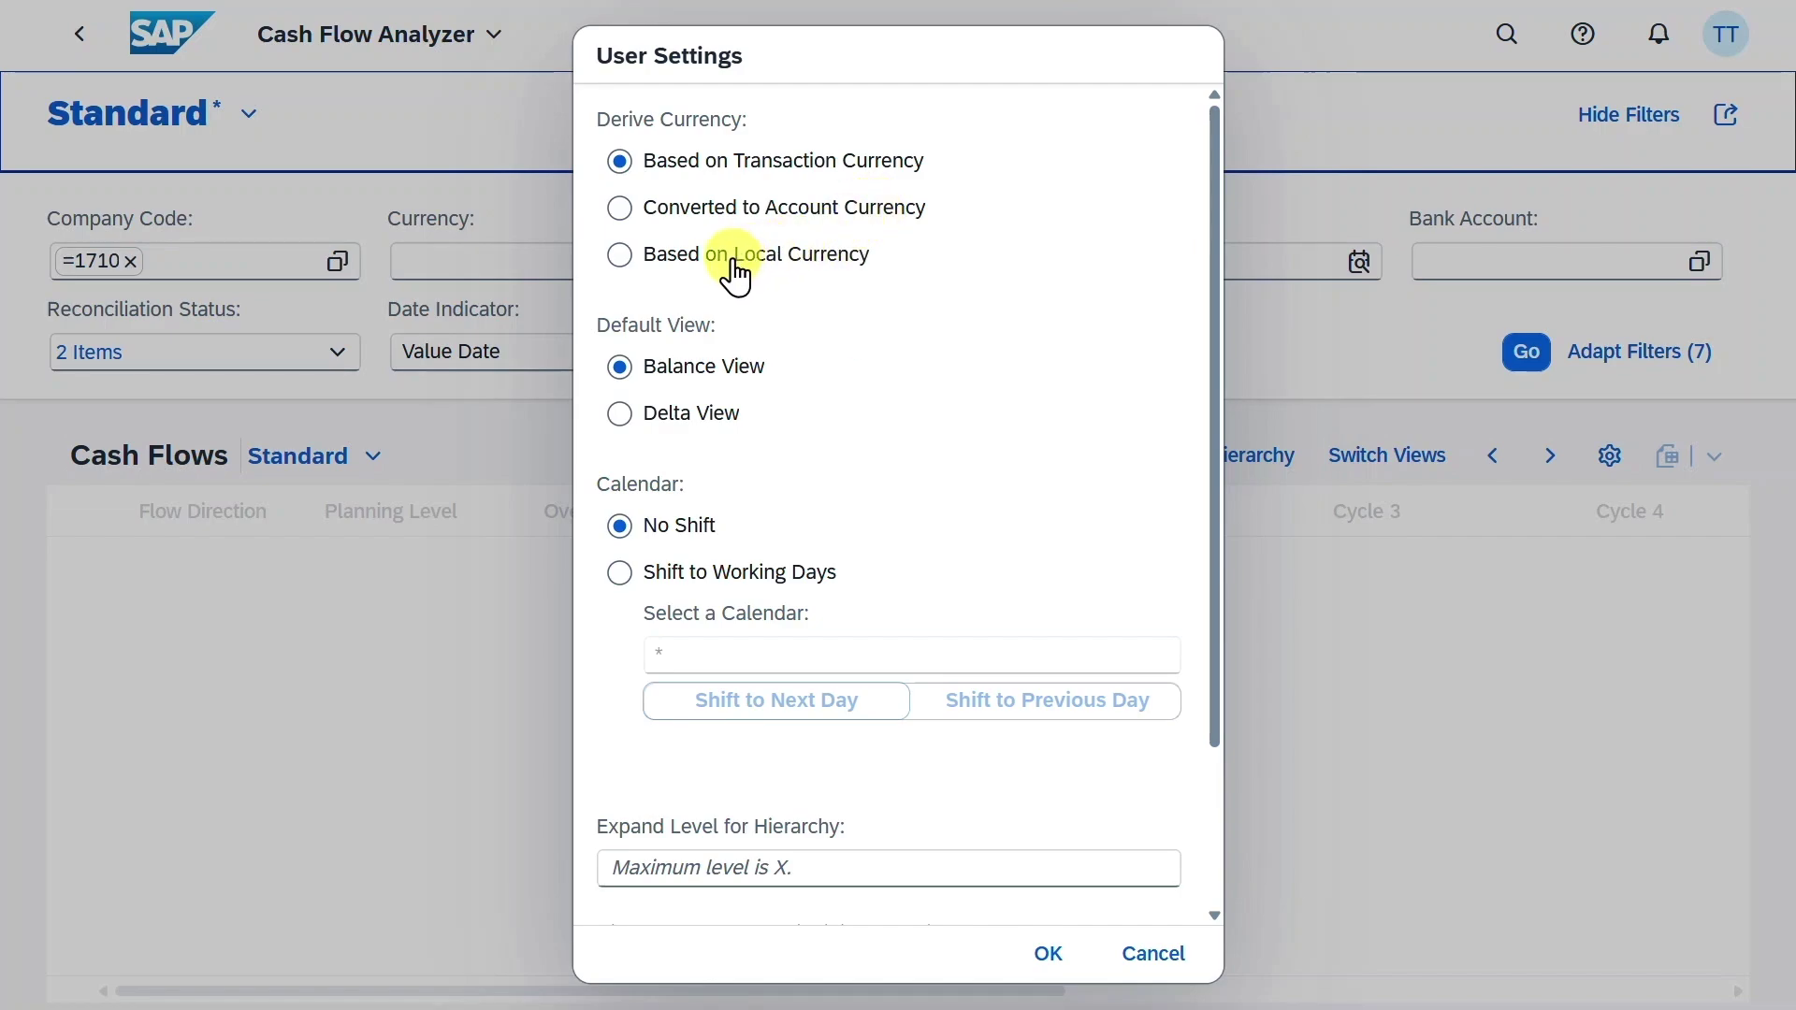
{"action": "scroll", "coordinate": [839, 497], "scroll_direction": "down", "scroll_amount": 2}
{"action": "scroll", "coordinate": [763, 401], "scroll_direction": "down", "scroll_amount": 1}
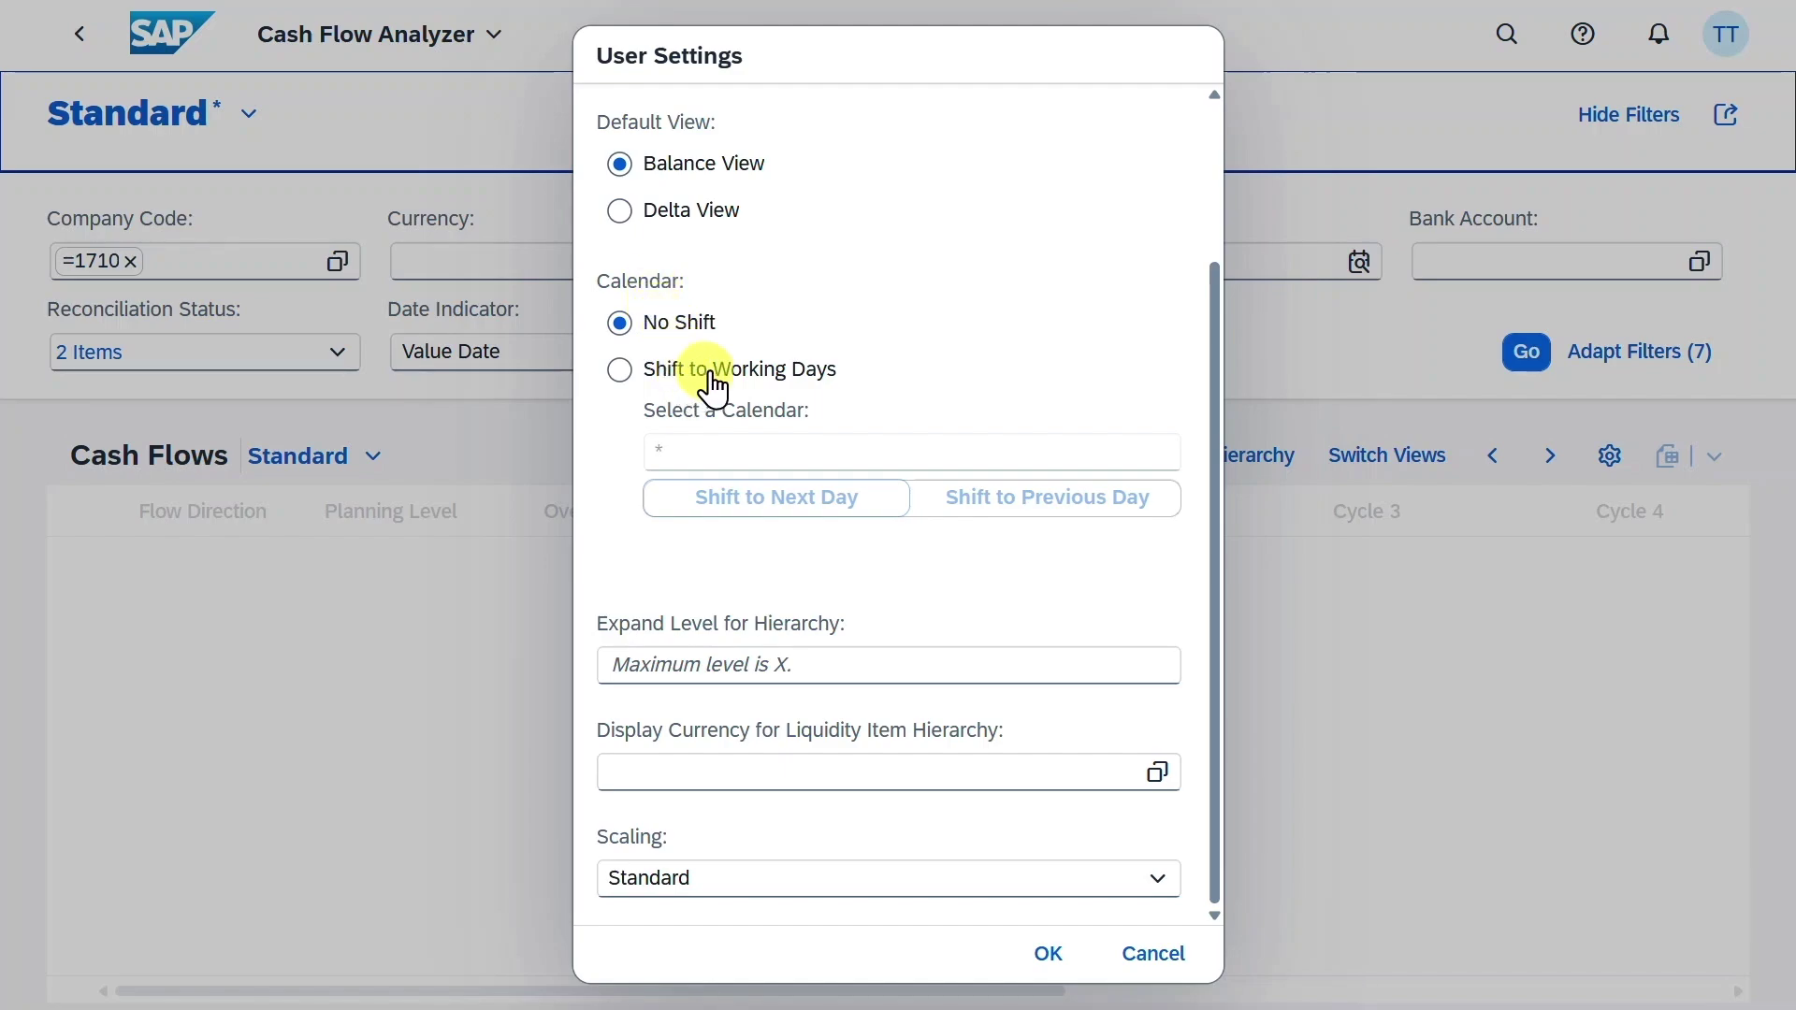
{"action": "left_click", "coordinate": [1154, 954]}
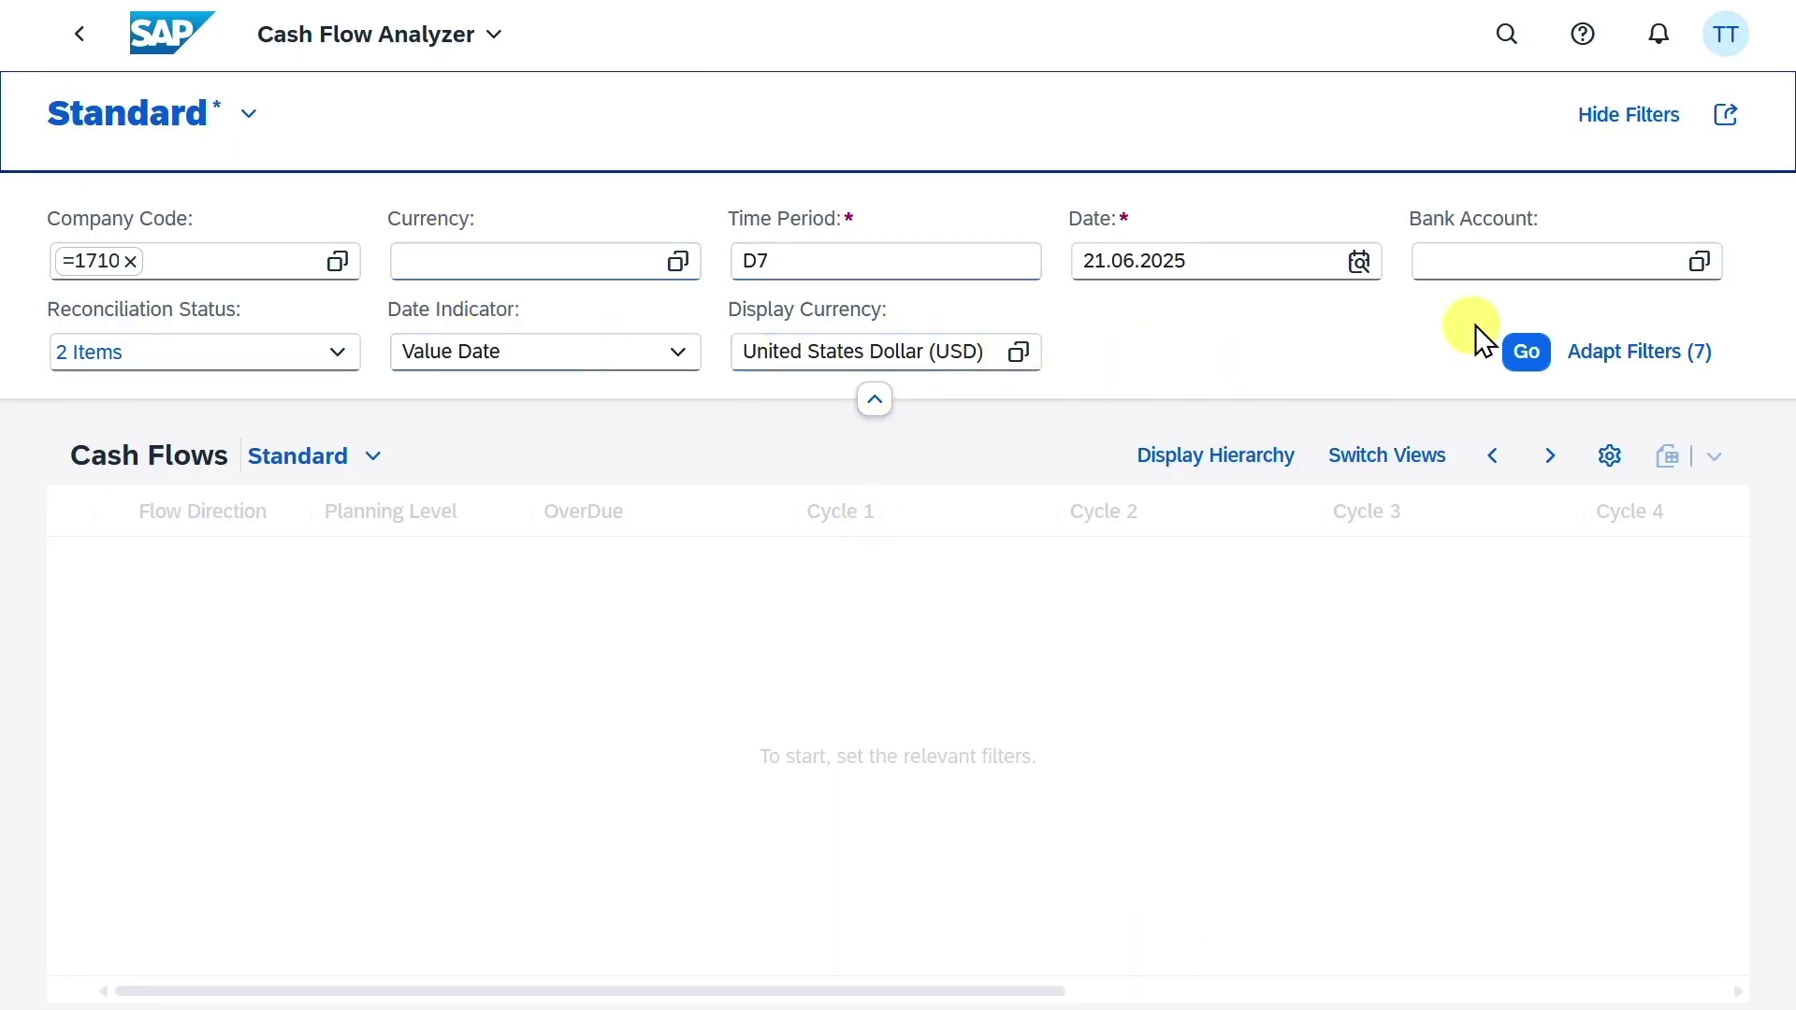
- Replace company code 1710 with 1010 and change the time period from D7 to D7+M2+Y1
{"action": "left_click", "coordinate": [130, 261]}
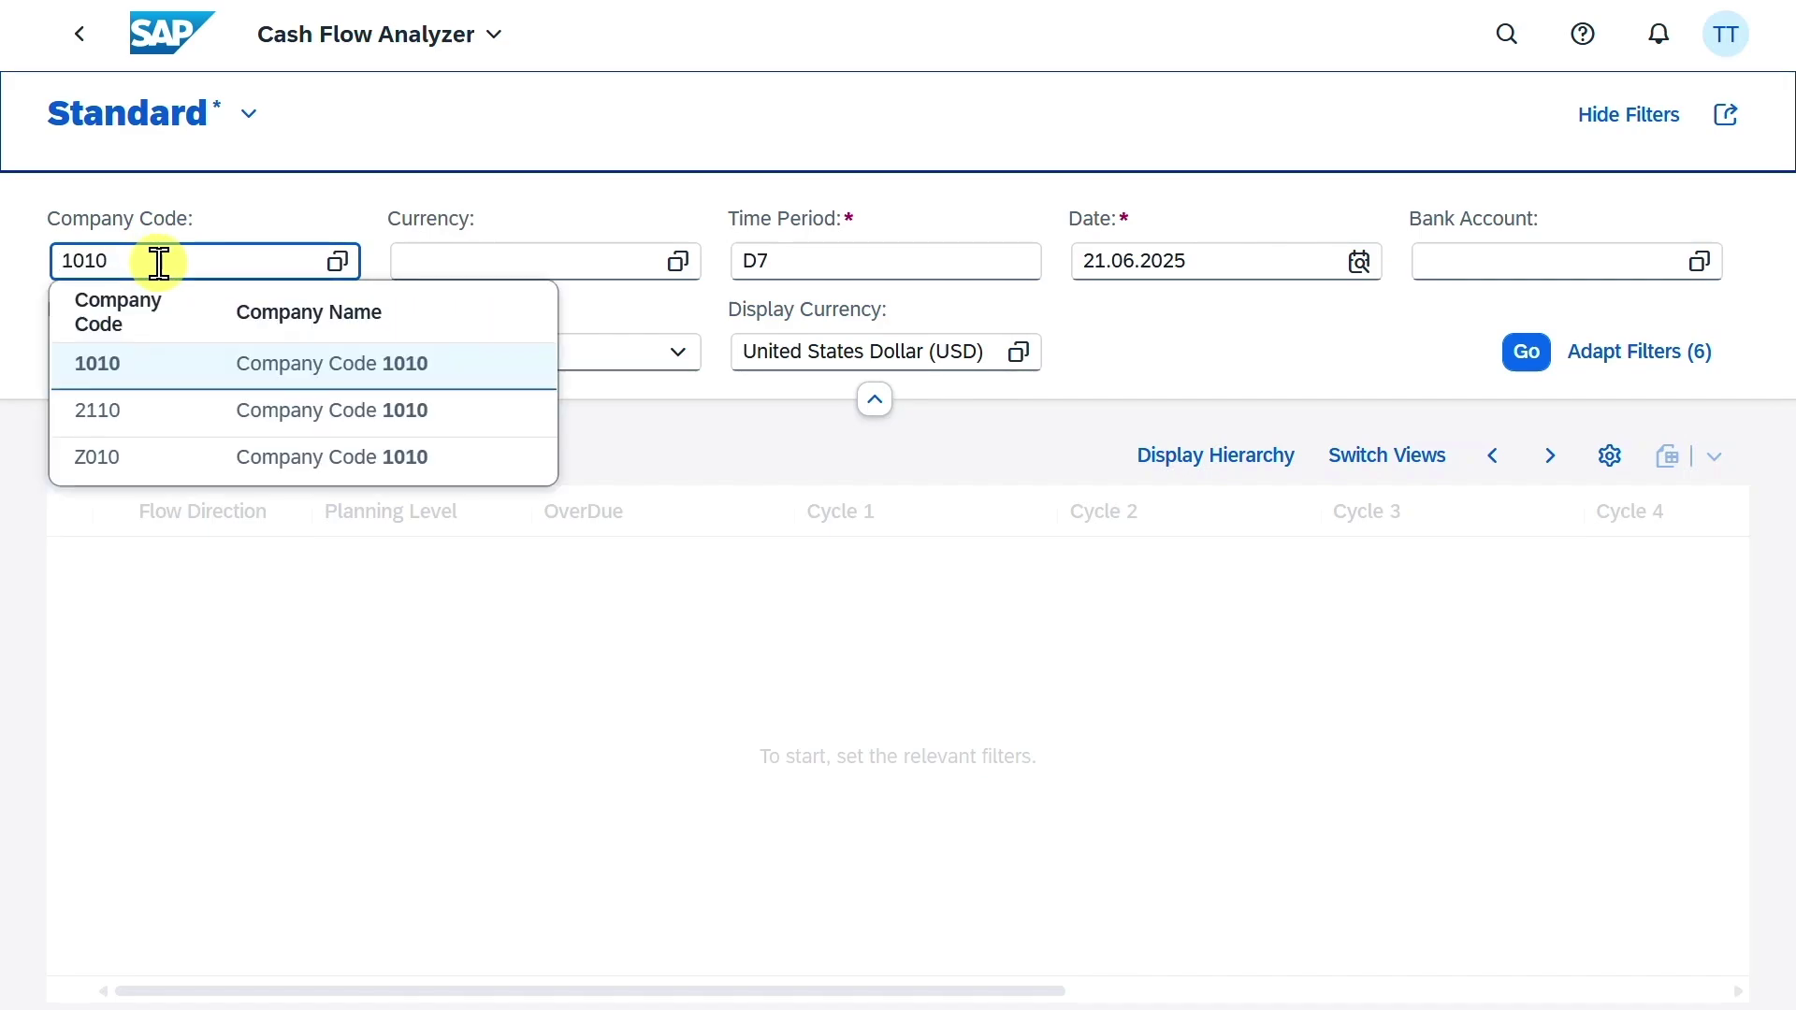
{"action": "left_click", "coordinate": [177, 384]}
{"action": "left_click", "coordinate": [836, 258]}
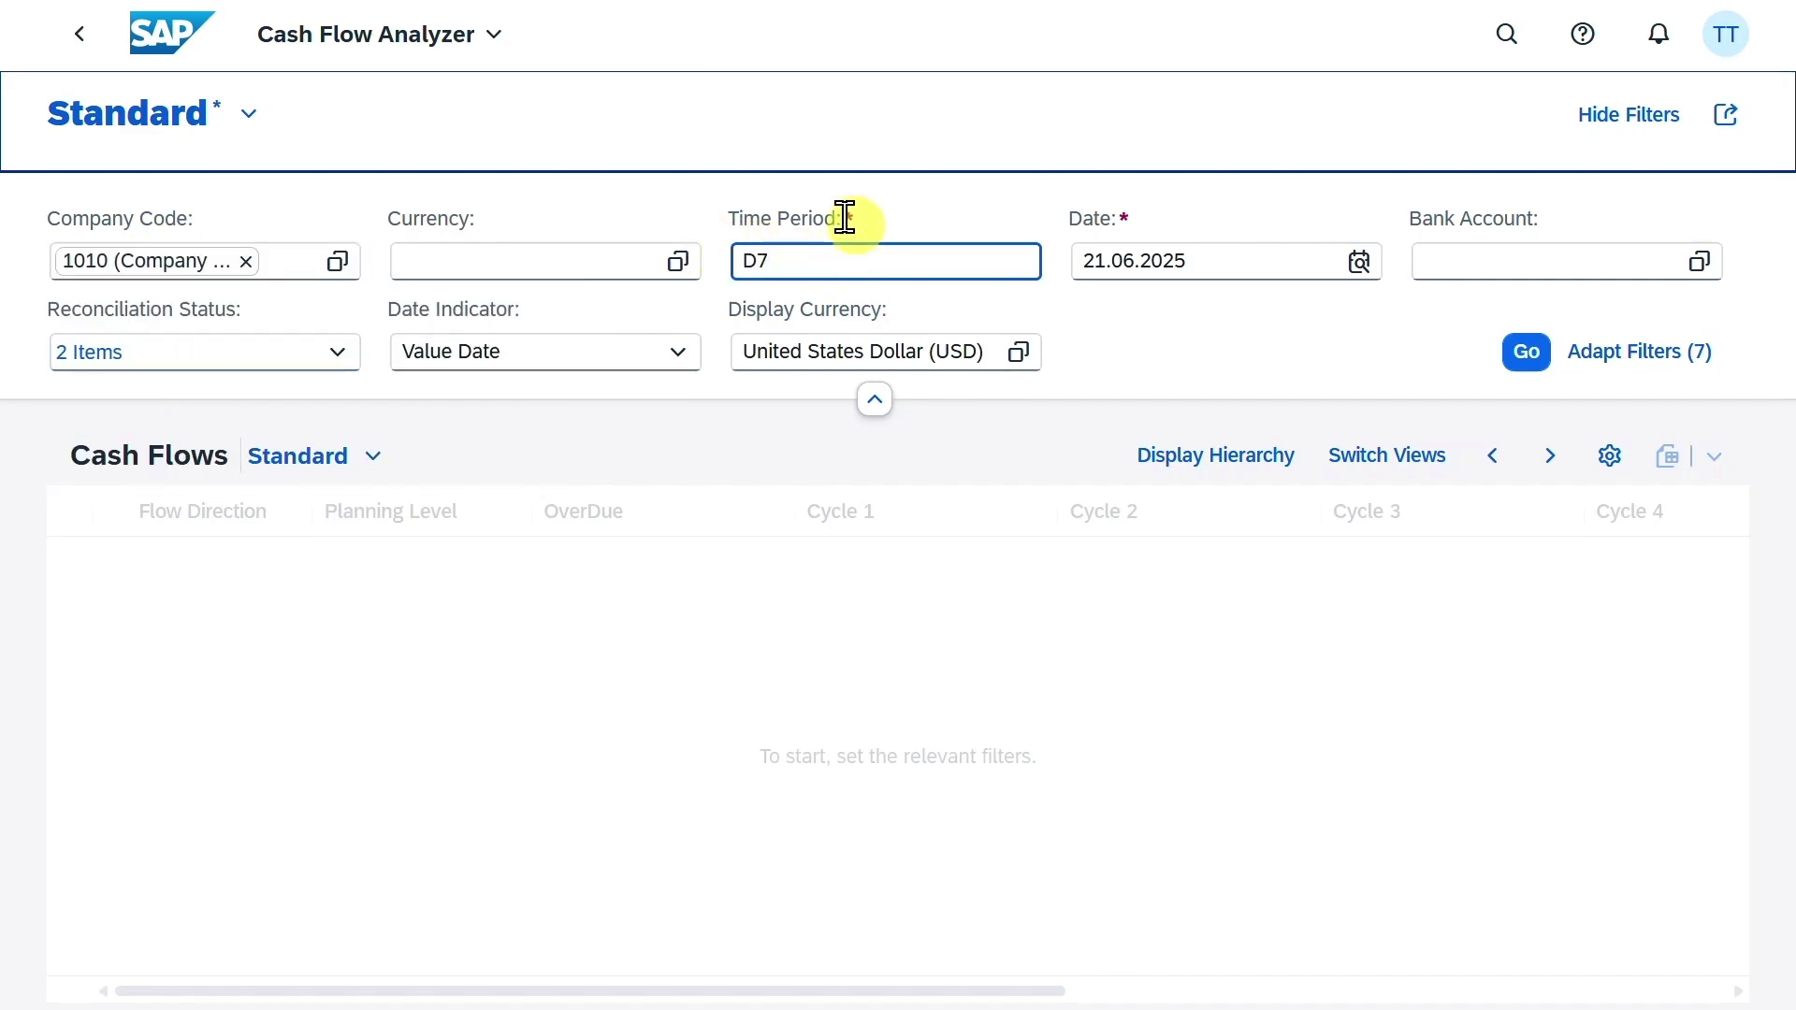
{"action": "left_click_drag", "start_coordinate": [829, 261], "coordinate": [725, 263]}
{"action": "key", "text": "BackSpace"}
{"action": "type", "text": "D7+M2+Y1"}
- Check the Date and the D7, M2, Y1 period parts, then move through Bank Account to Reconciliation Status
{"action": "left_click", "coordinate": [1126, 215]}
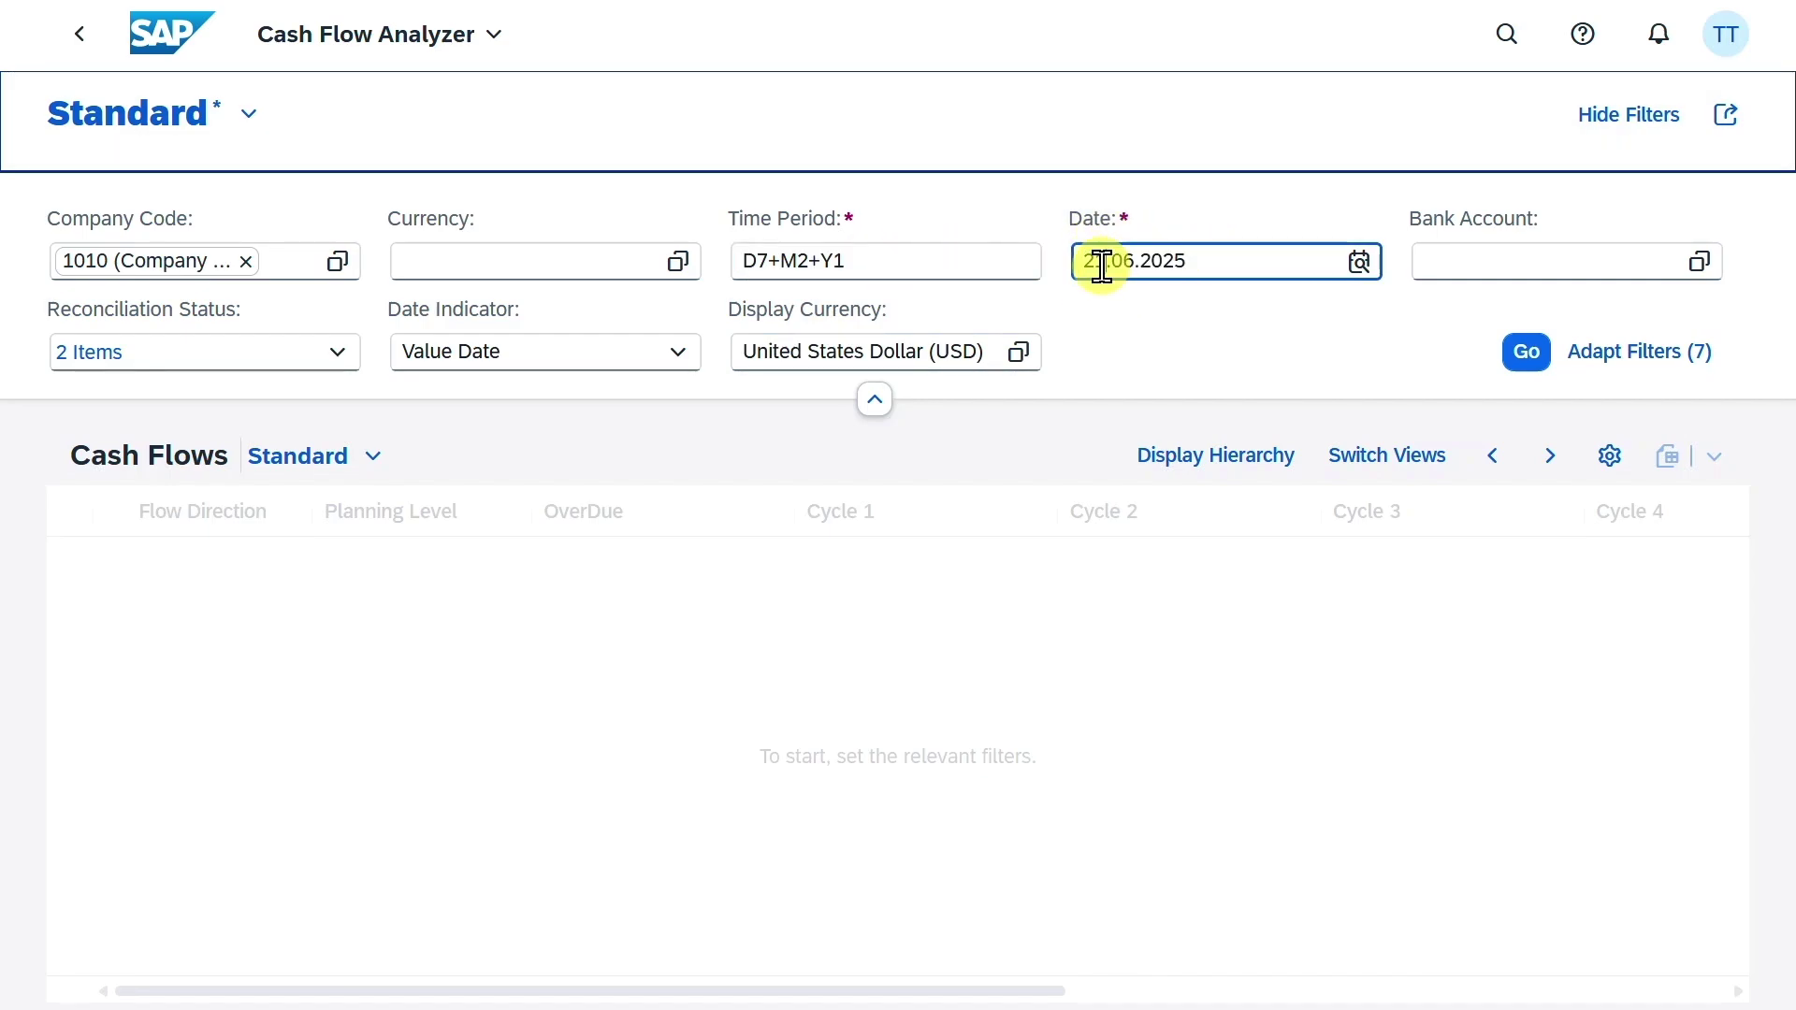
{"action": "left_click_drag", "start_coordinate": [1135, 261], "coordinate": [1075, 280]}
{"action": "left_click", "coordinate": [1078, 270]}
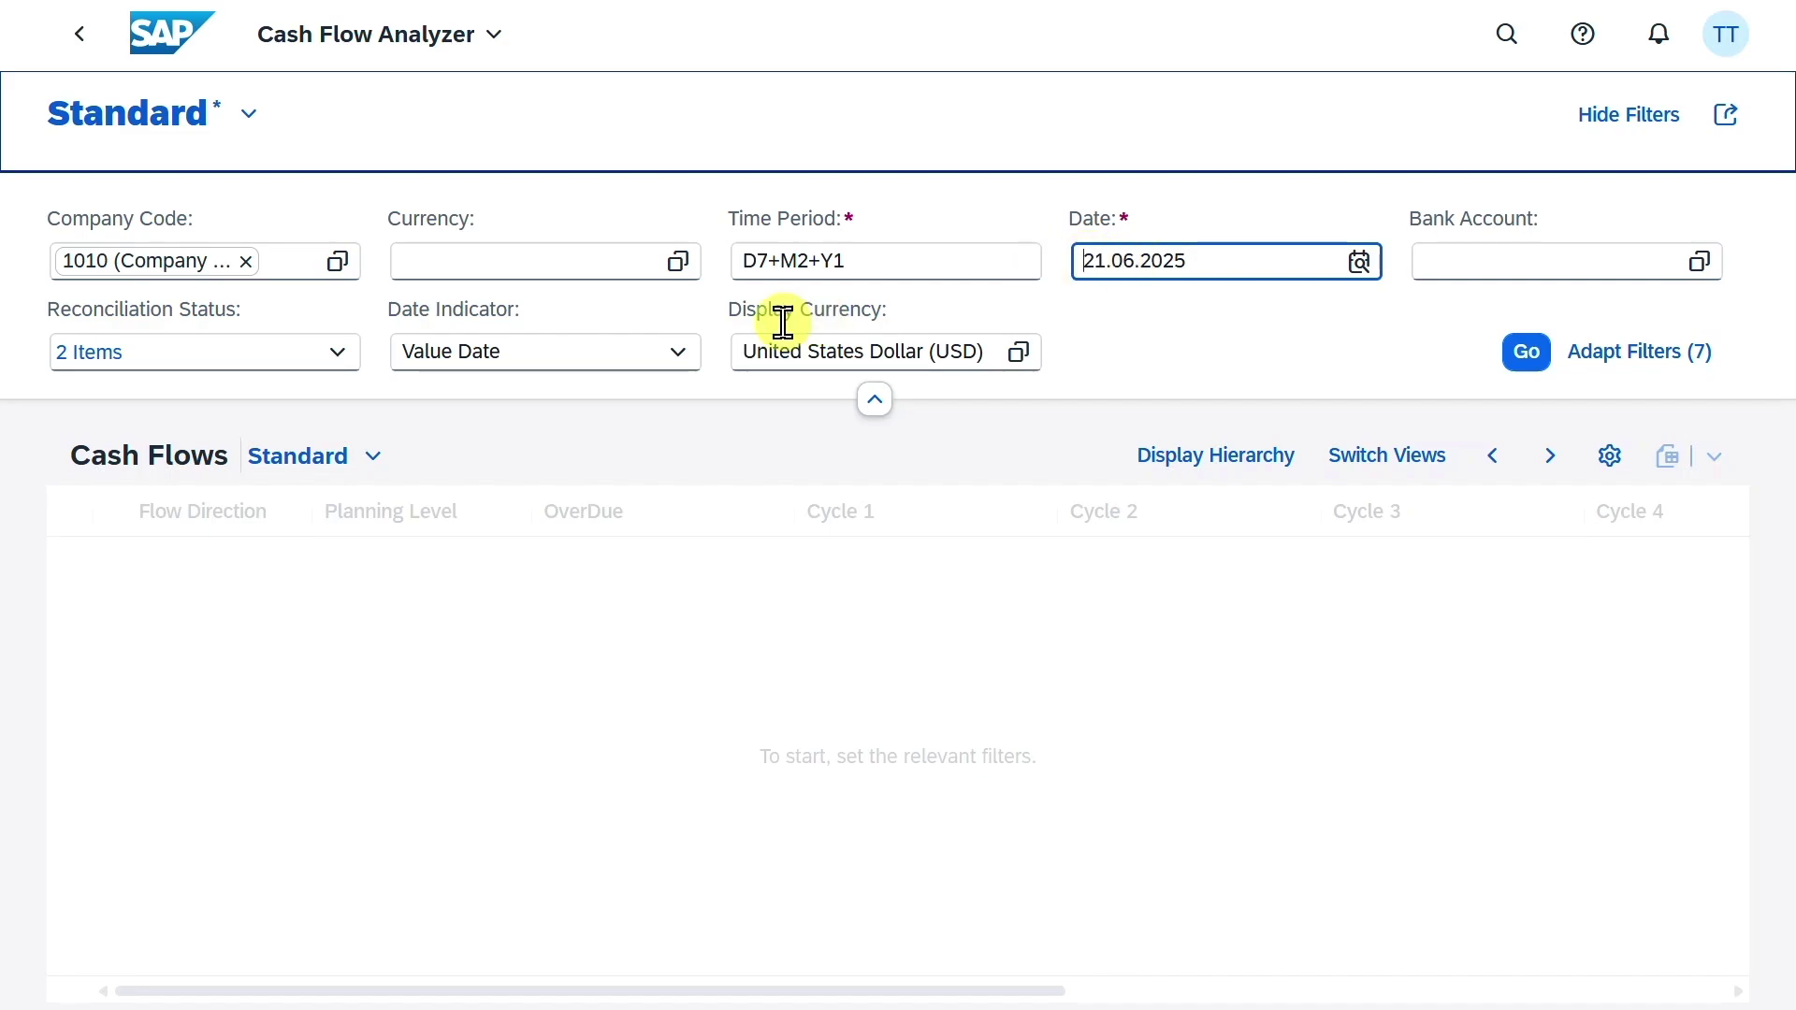
{"action": "left_click", "coordinate": [746, 263]}
{"action": "left_click_drag", "start_coordinate": [742, 263], "coordinate": [765, 262]}
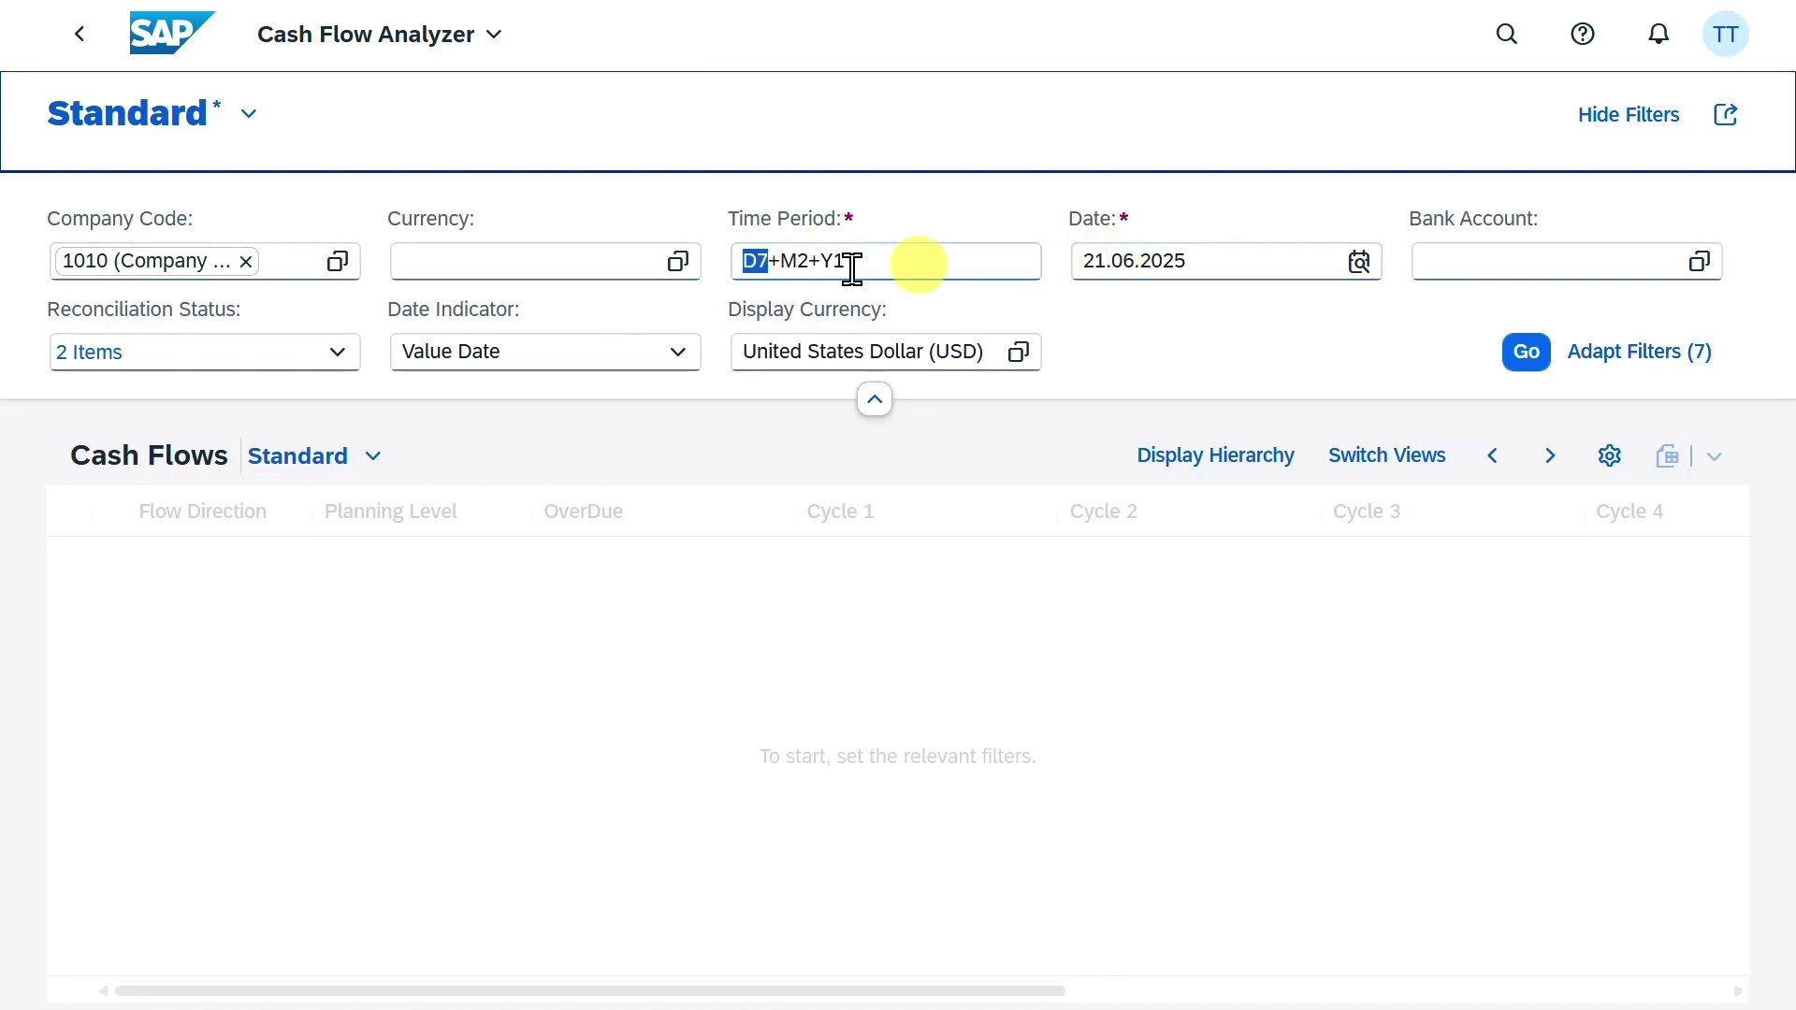
{"action": "left_click", "coordinate": [756, 263]}
{"action": "left_click_drag", "start_coordinate": [782, 262], "coordinate": [809, 263]}
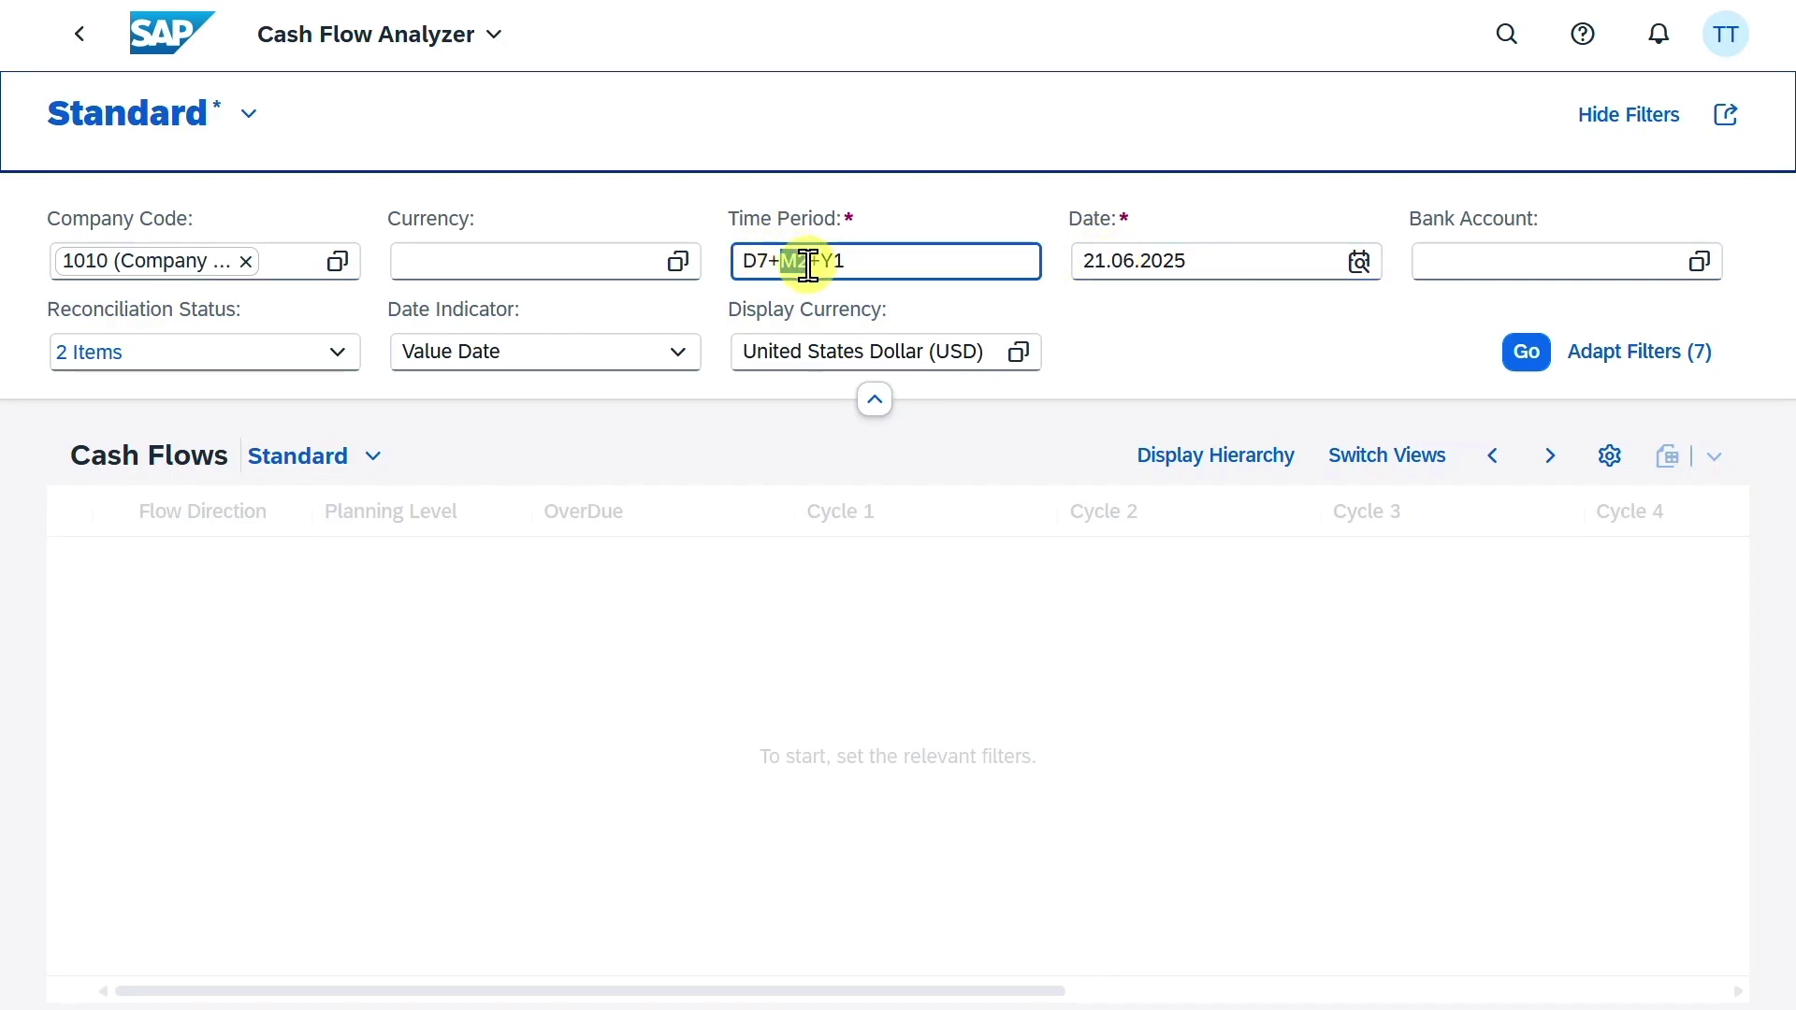
{"action": "left_click_drag", "start_coordinate": [1191, 258], "coordinate": [1086, 258]}
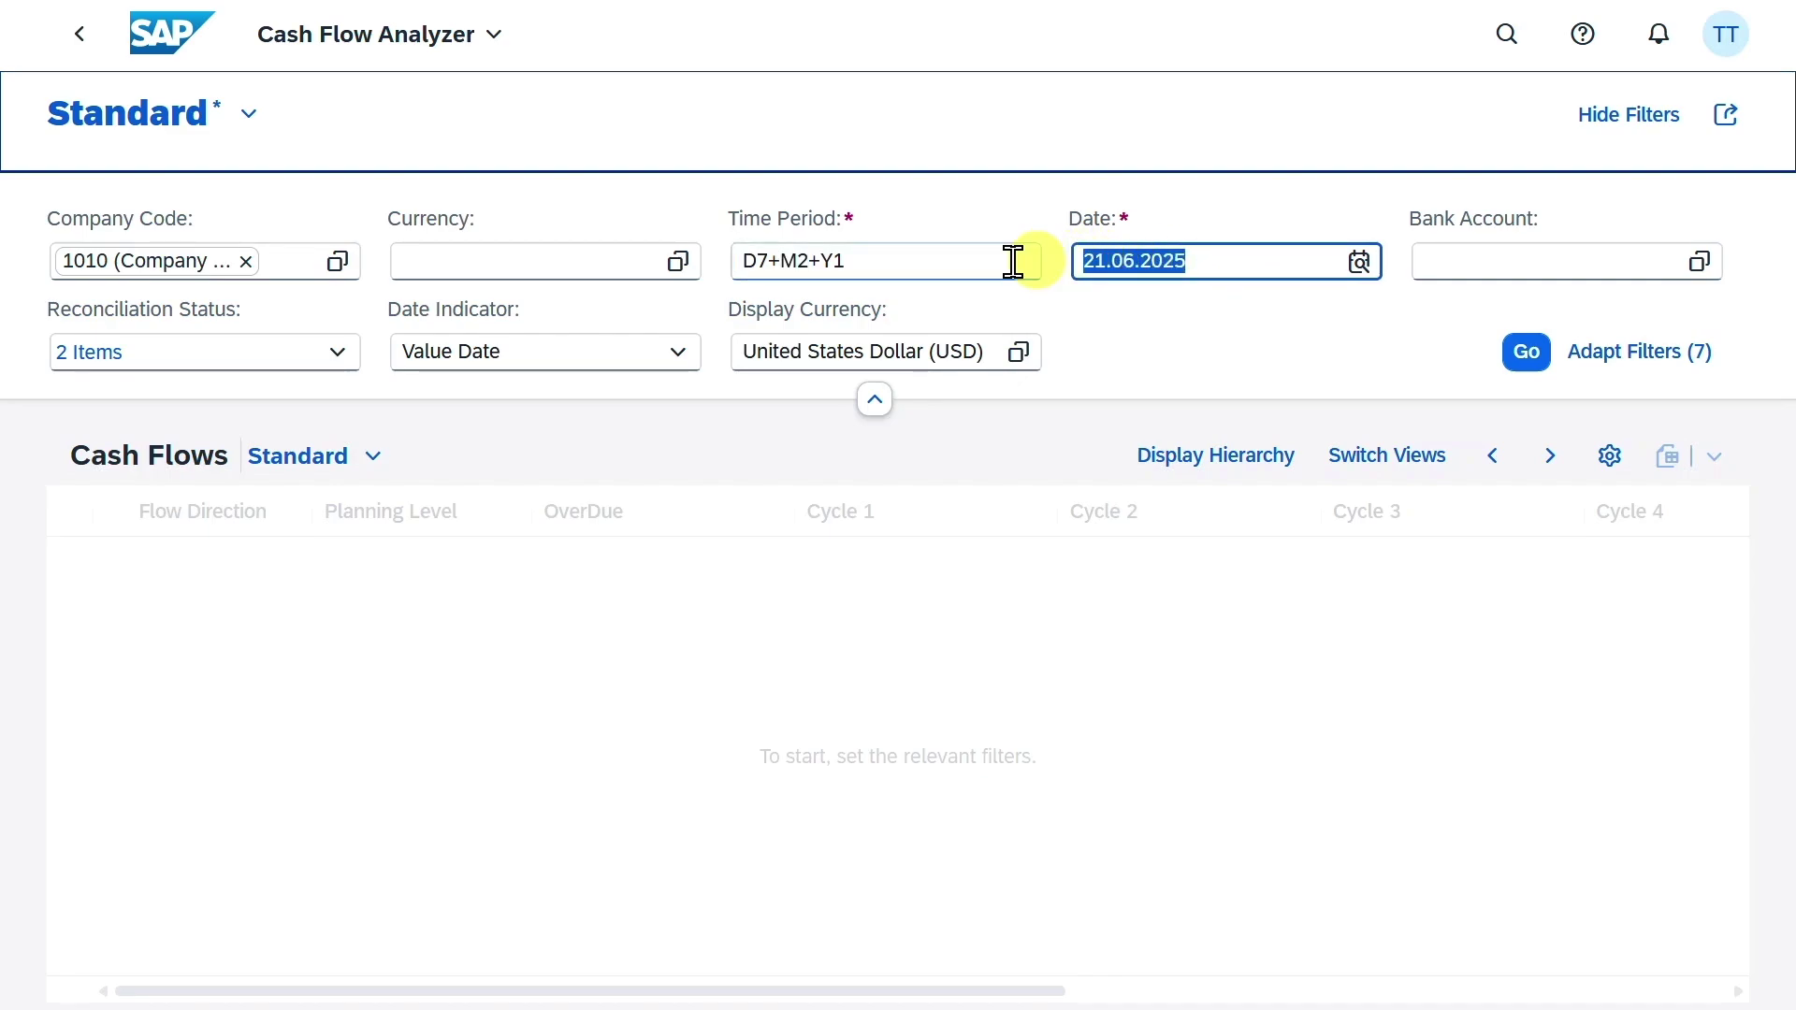
{"action": "left_click", "coordinate": [847, 261]}
{"action": "left_click_drag", "start_coordinate": [847, 261], "coordinate": [824, 261]}
{"action": "key", "text": "Tab"}
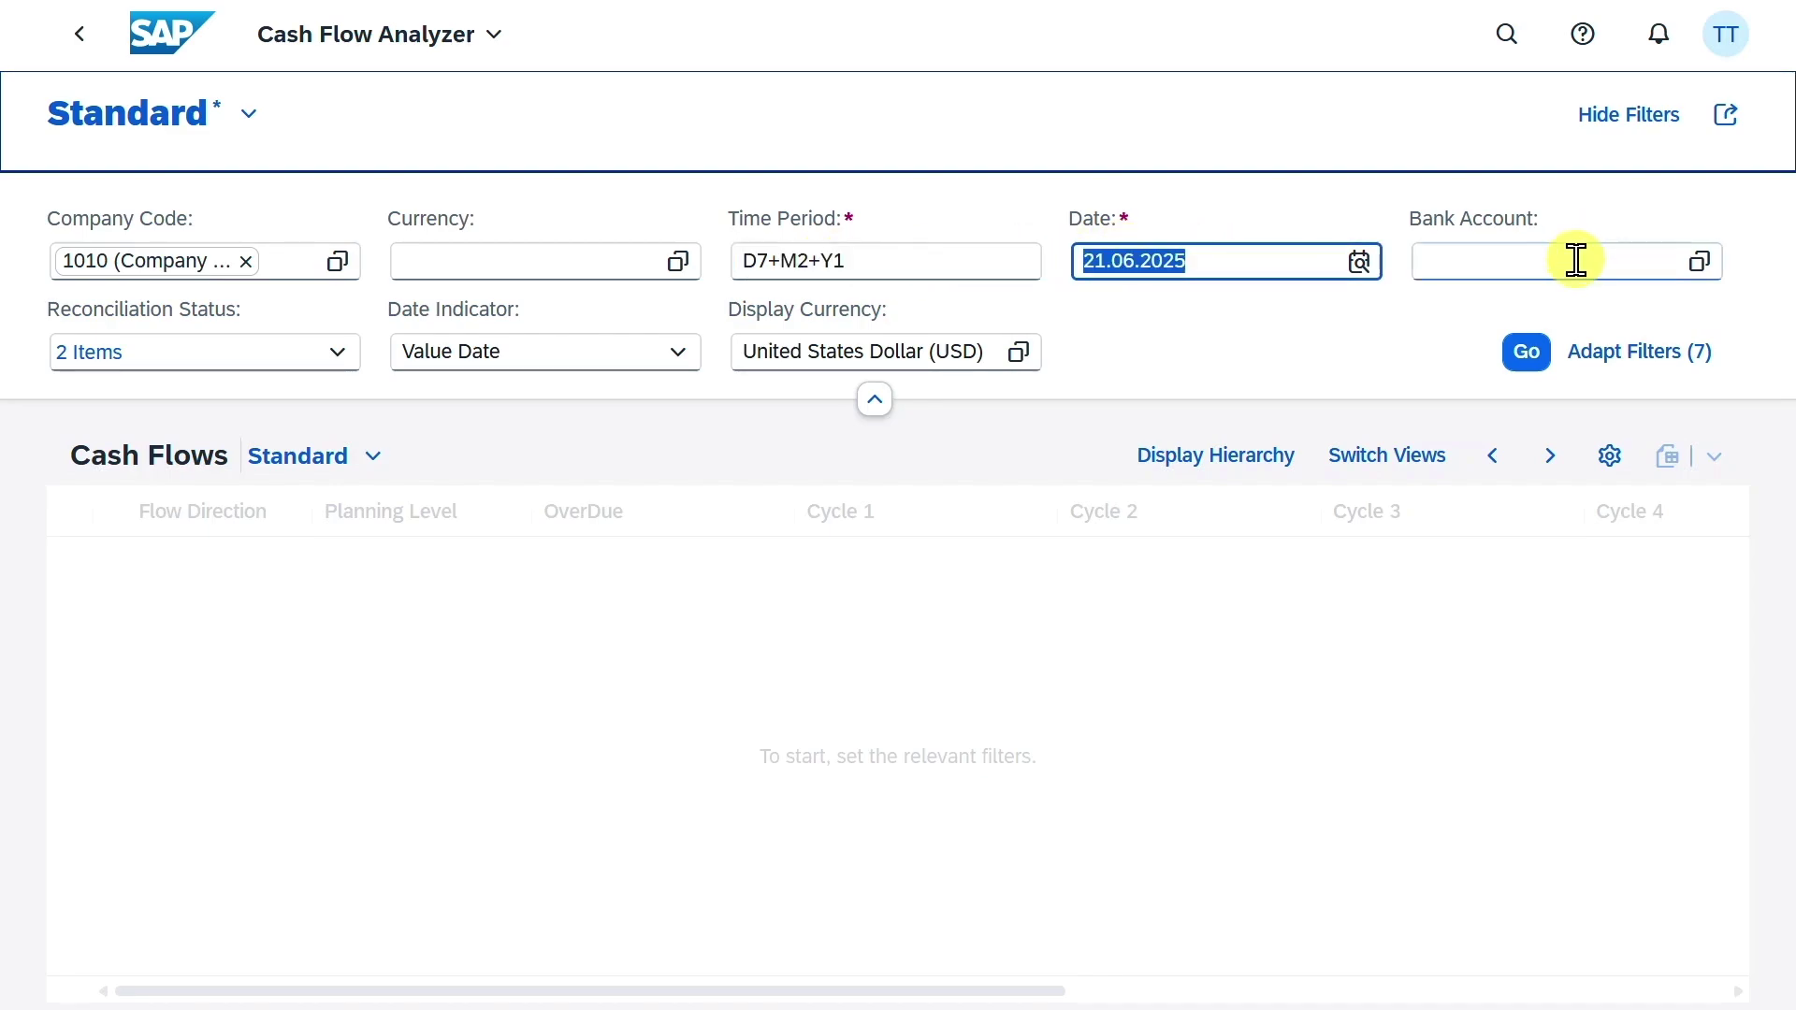
{"action": "left_click", "coordinate": [1575, 258]}
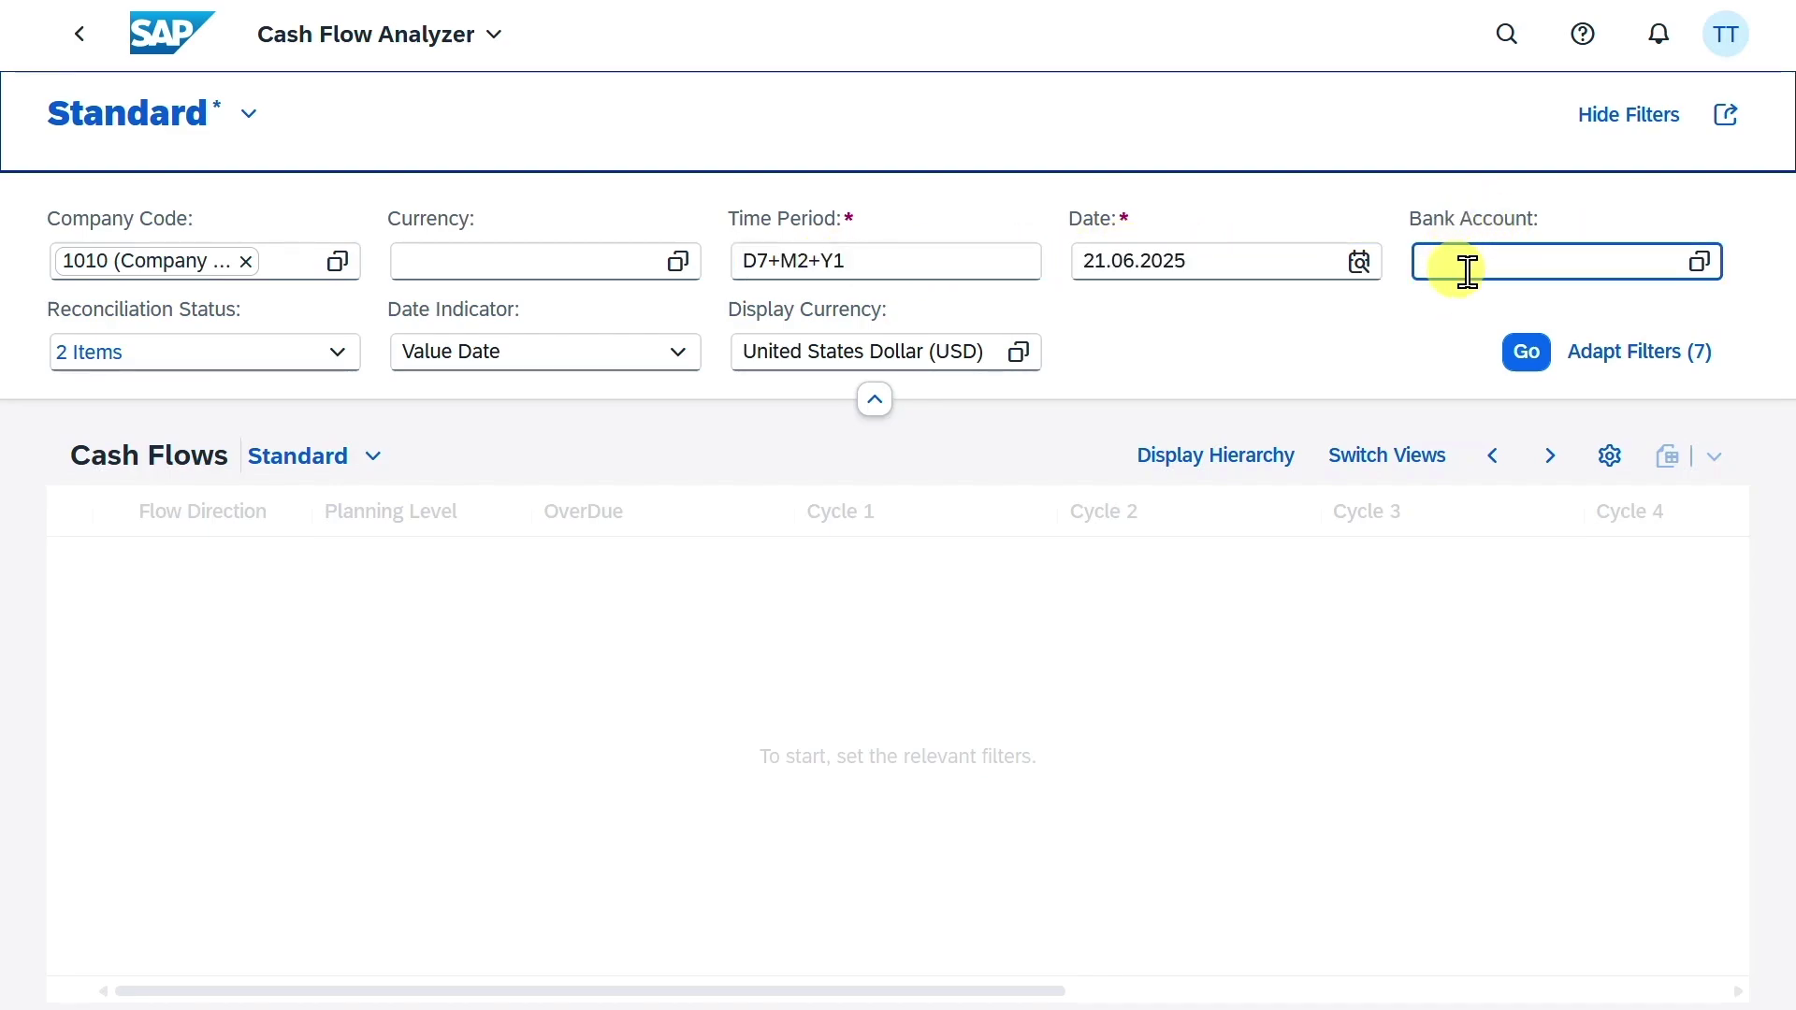
{"action": "left_click", "coordinate": [340, 355]}
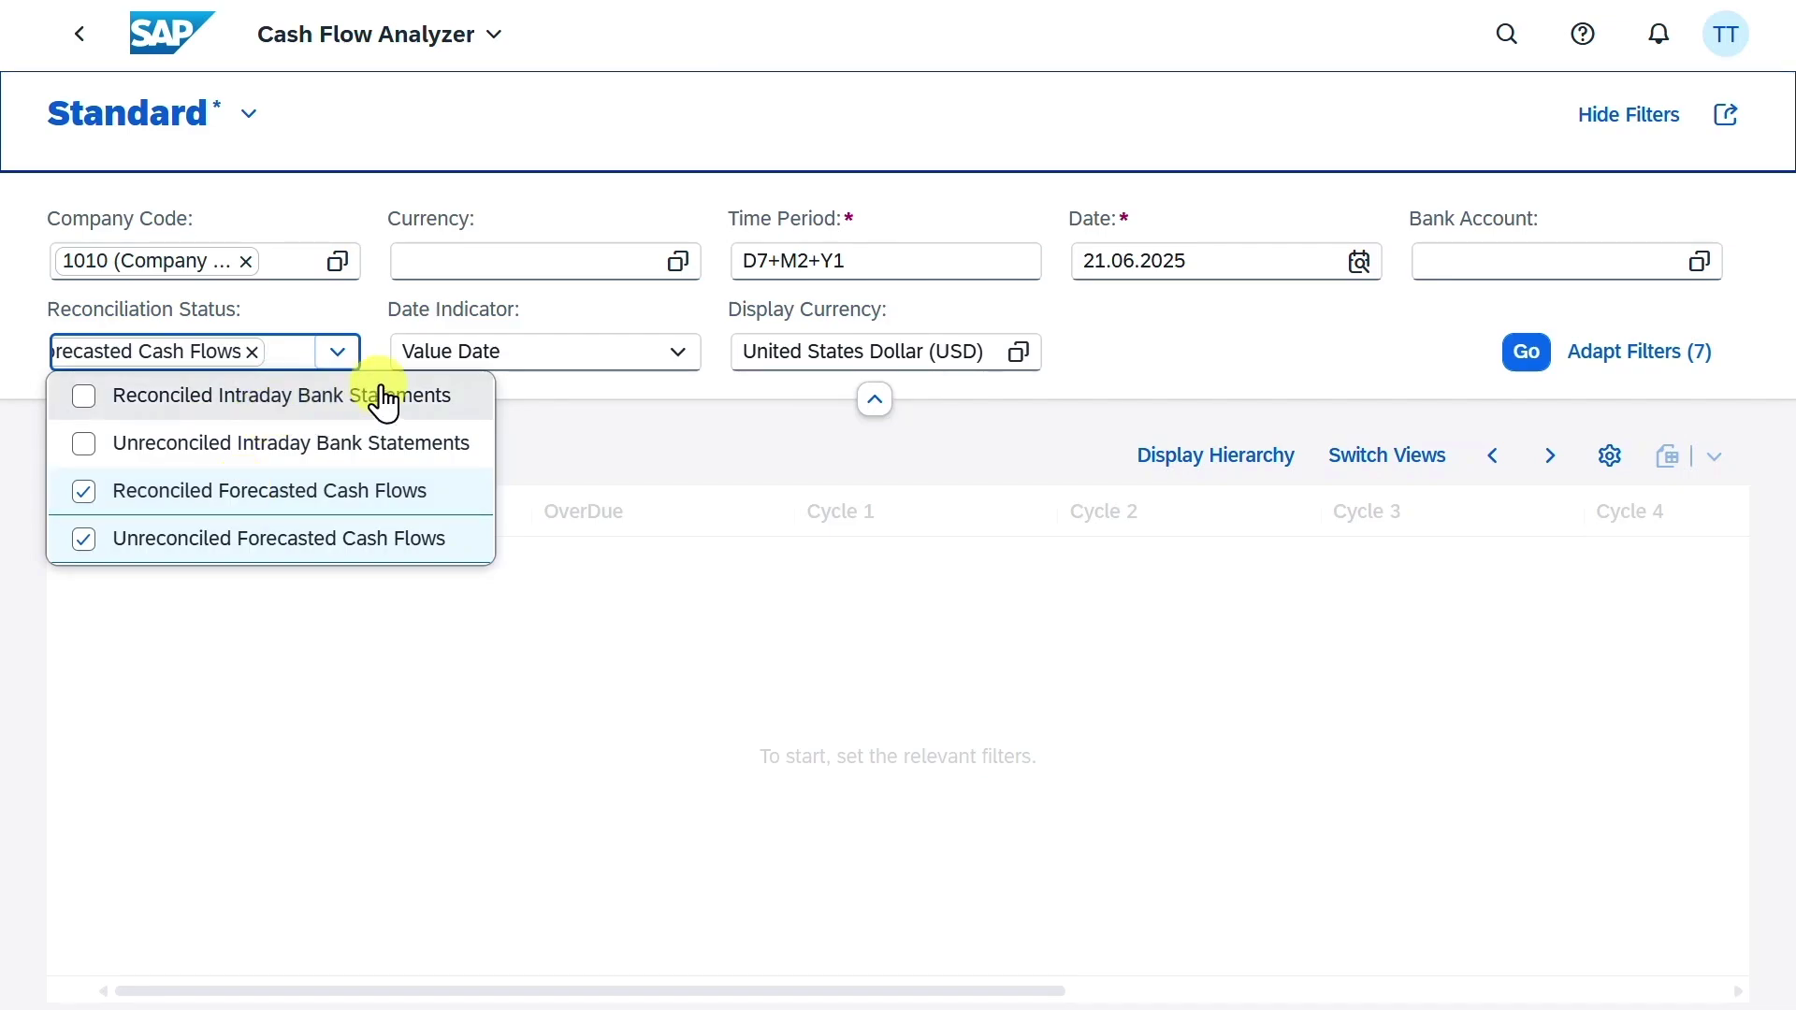
- Leave reconciliation status and Value Date unchanged, and set display currency to European Euro (EUR)
{"action": "left_click", "coordinate": [1223, 340]}
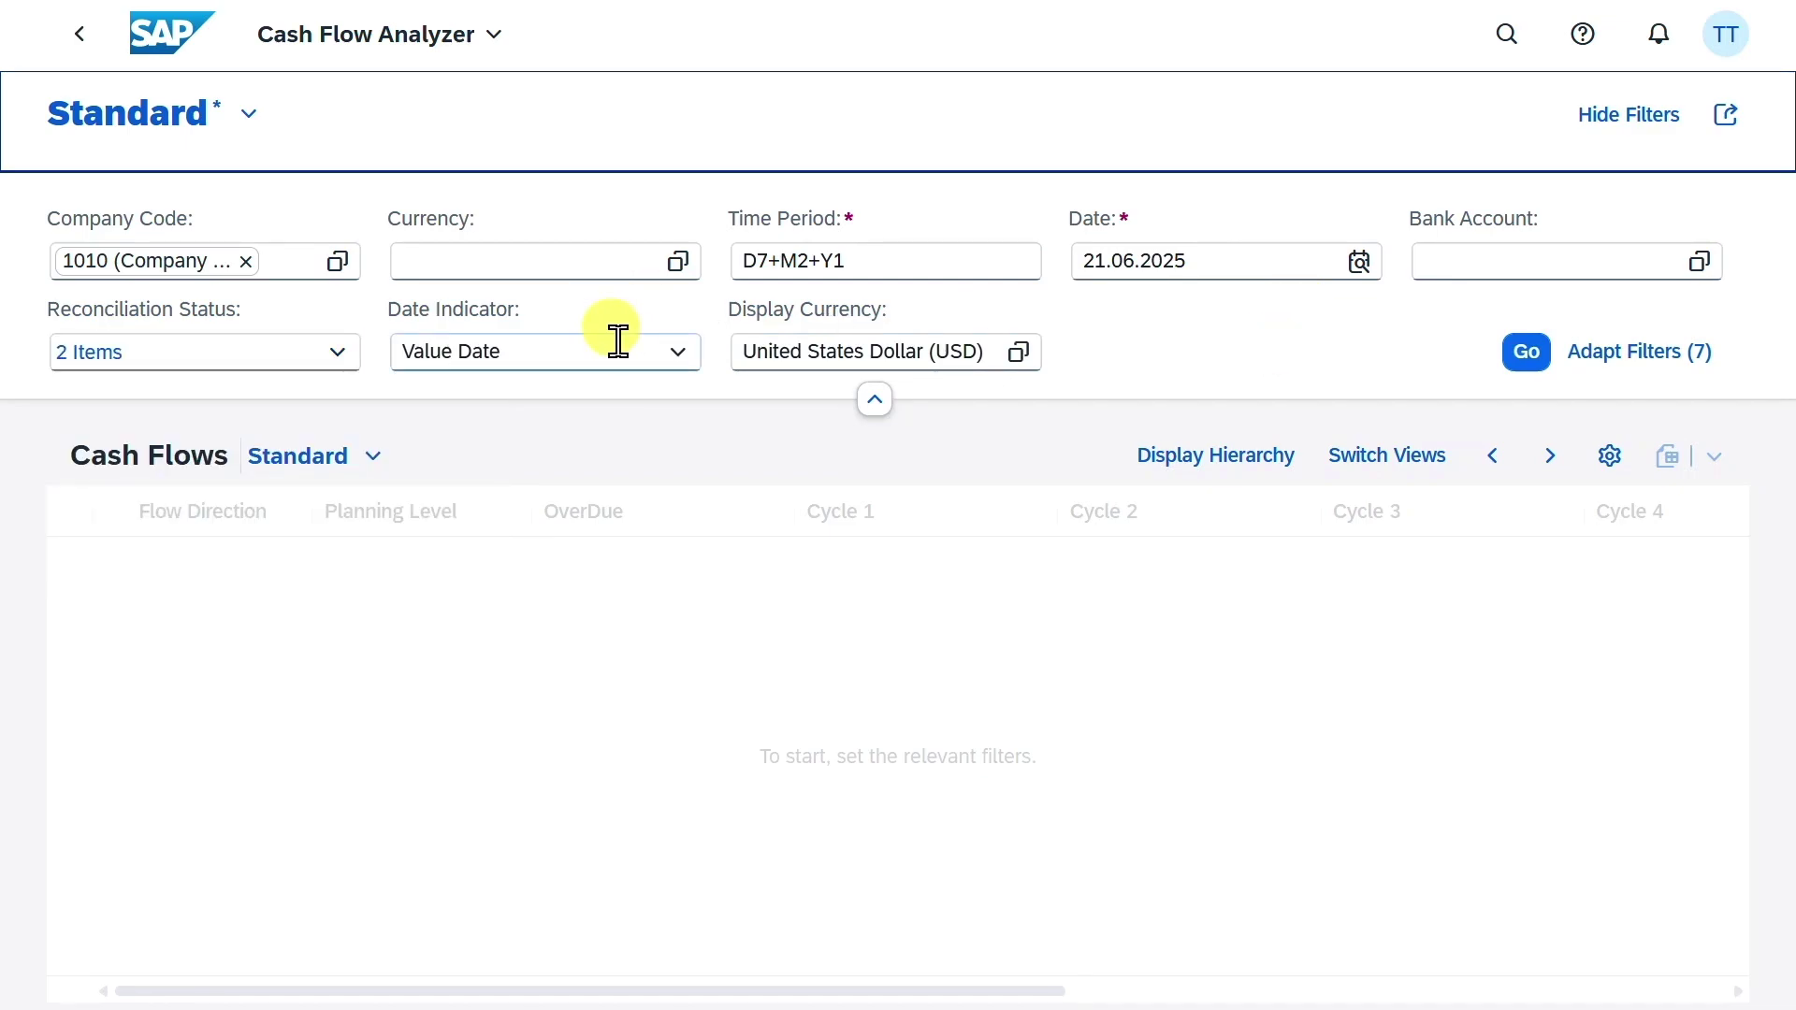
{"action": "left_click", "coordinate": [679, 352]}
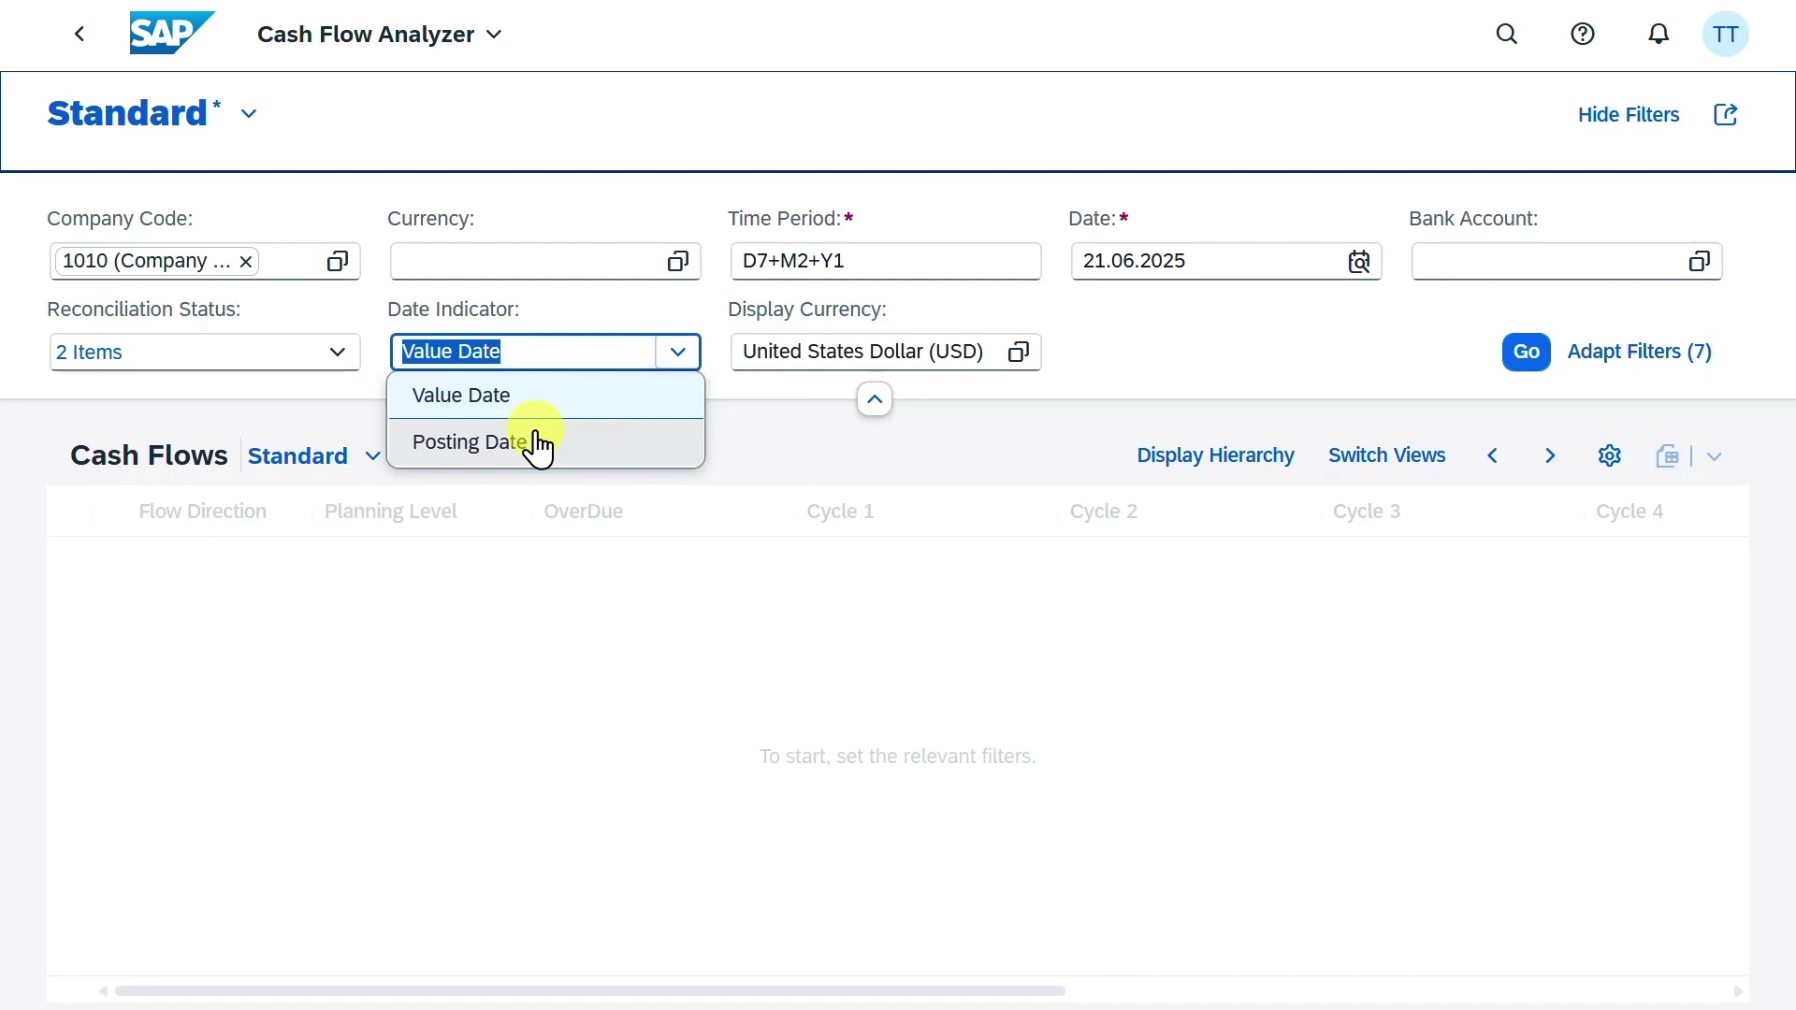
{"action": "left_click", "coordinate": [1130, 355]}
{"action": "left_click", "coordinate": [936, 351]}
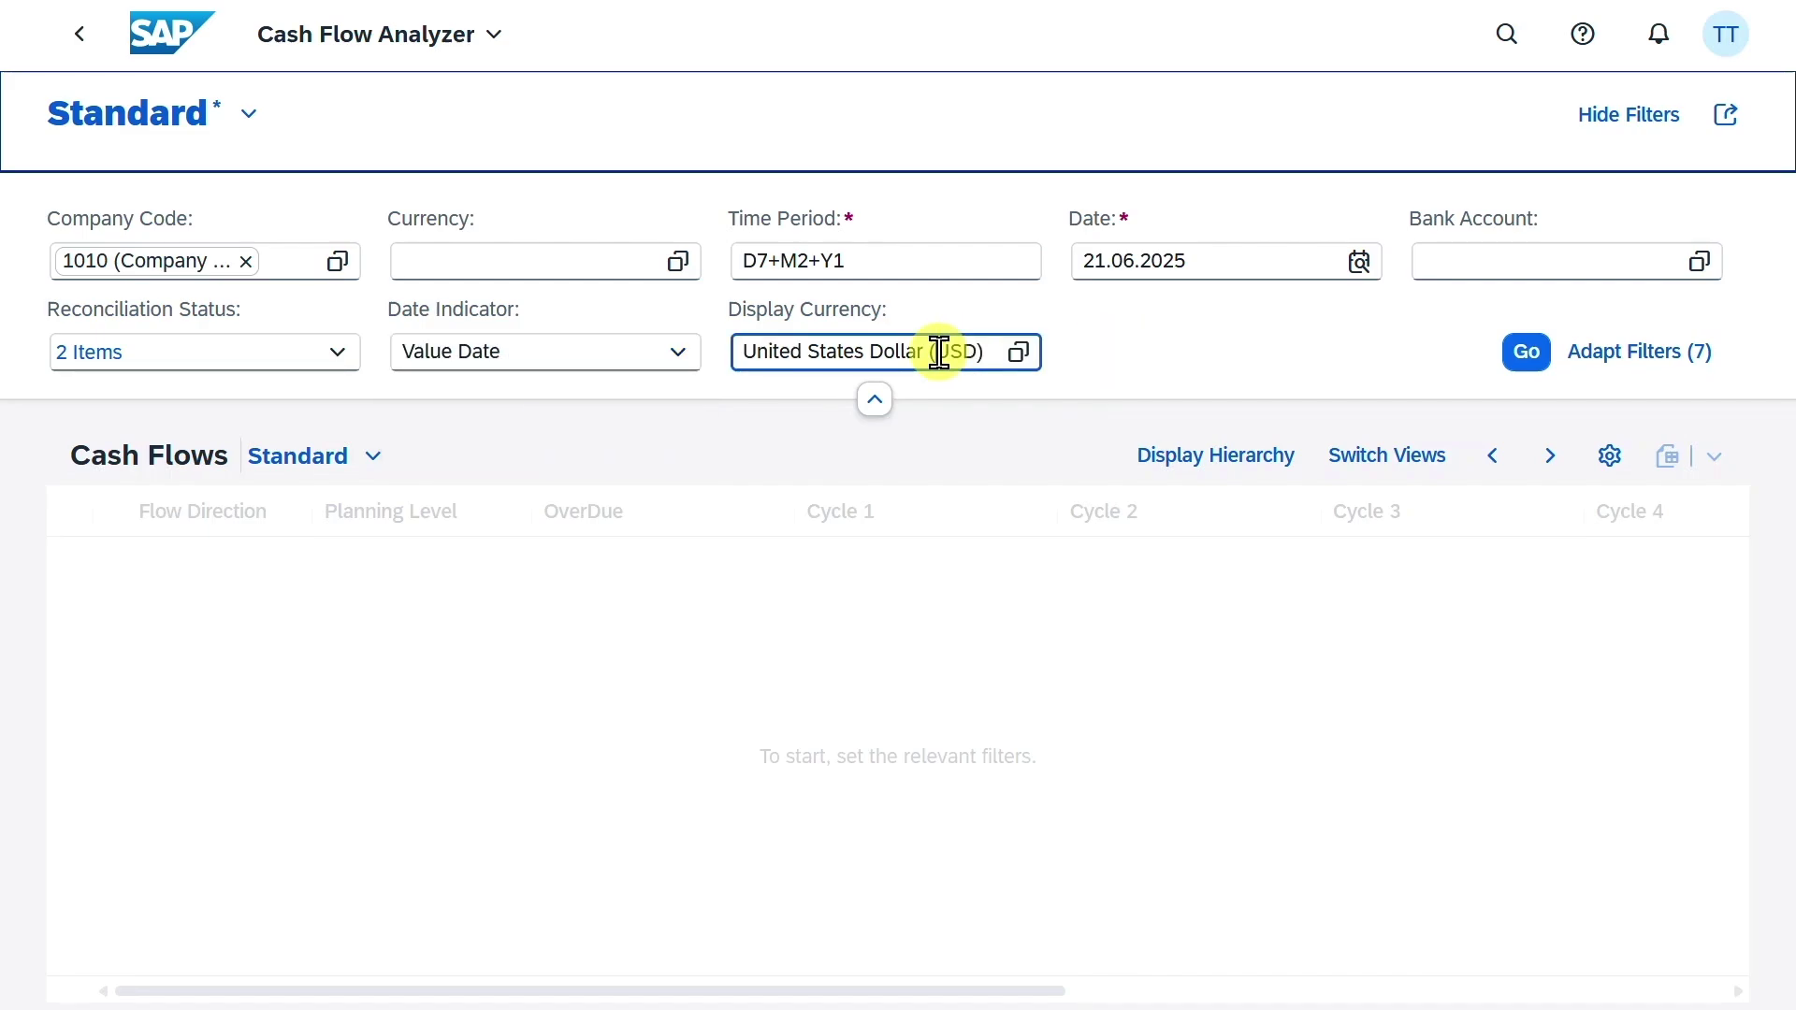
{"action": "key", "text": "ctrl+a"}
{"action": "type", "text": "E"}
{"action": "key", "text": "Return"}
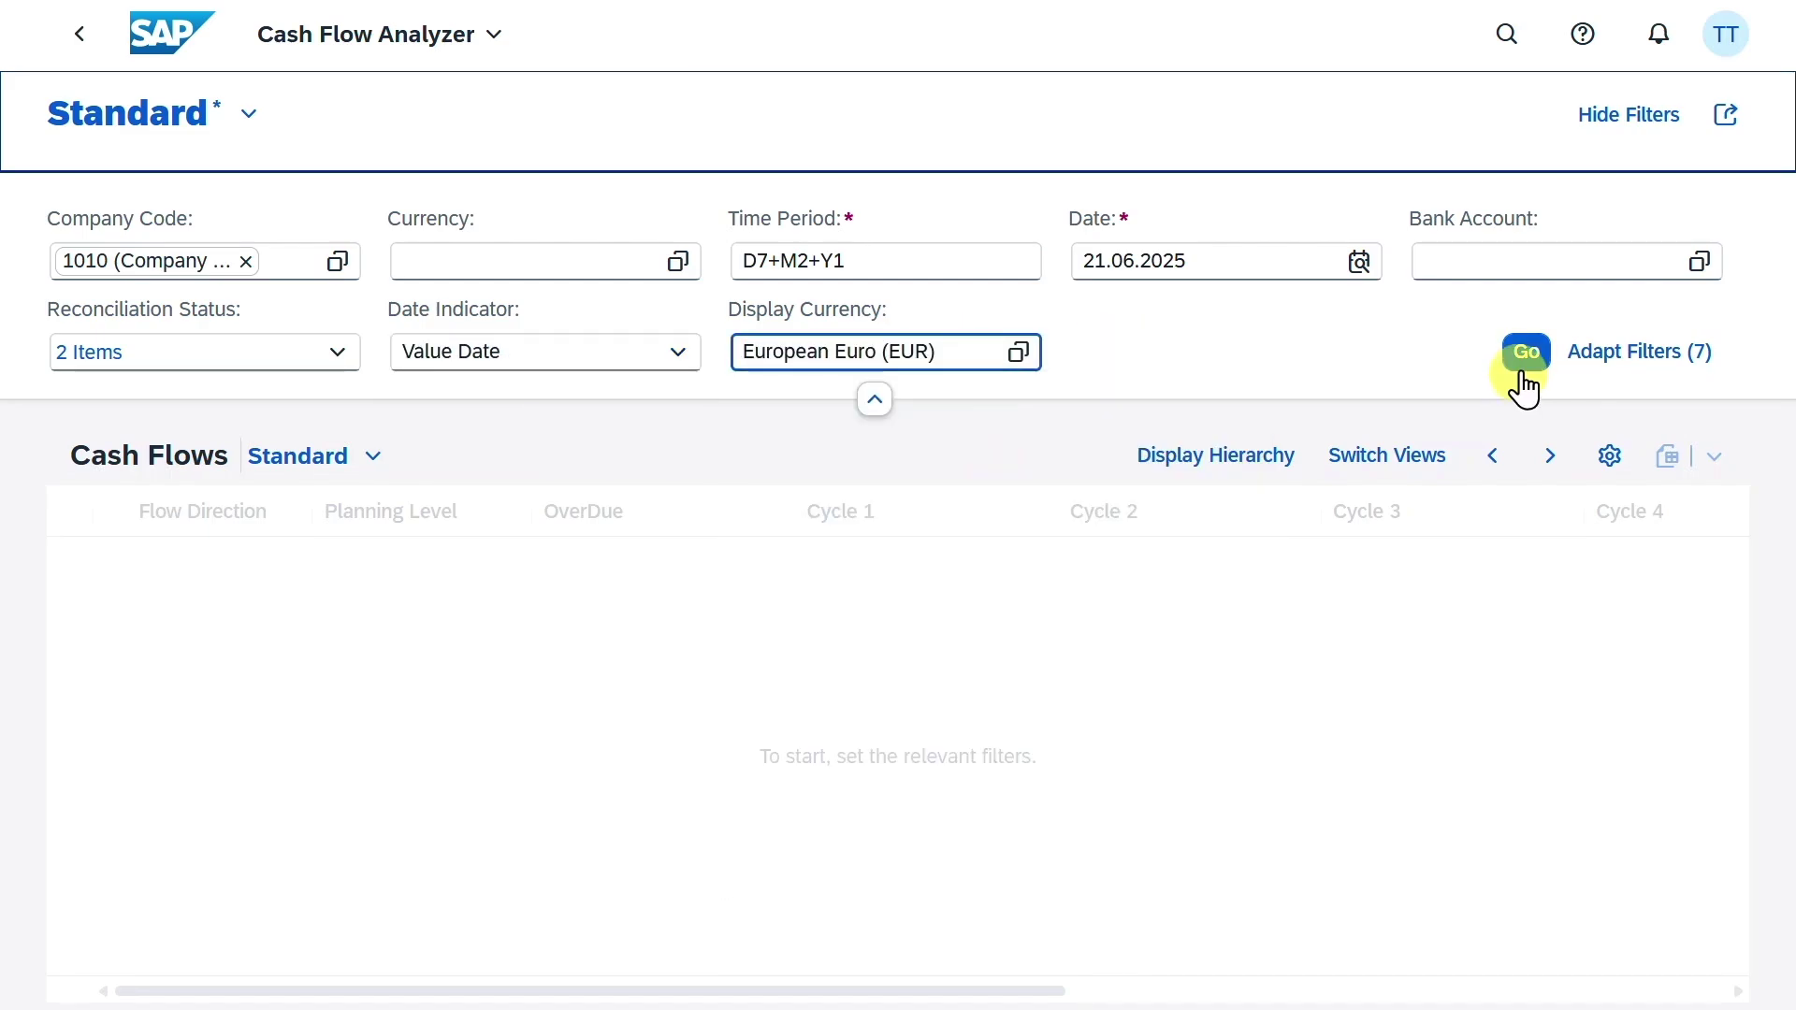
- Load cash flows and expand Currency: EUR, company code 1010 and the Bank 1 Giro account
{"action": "left_click", "coordinate": [1527, 353]}
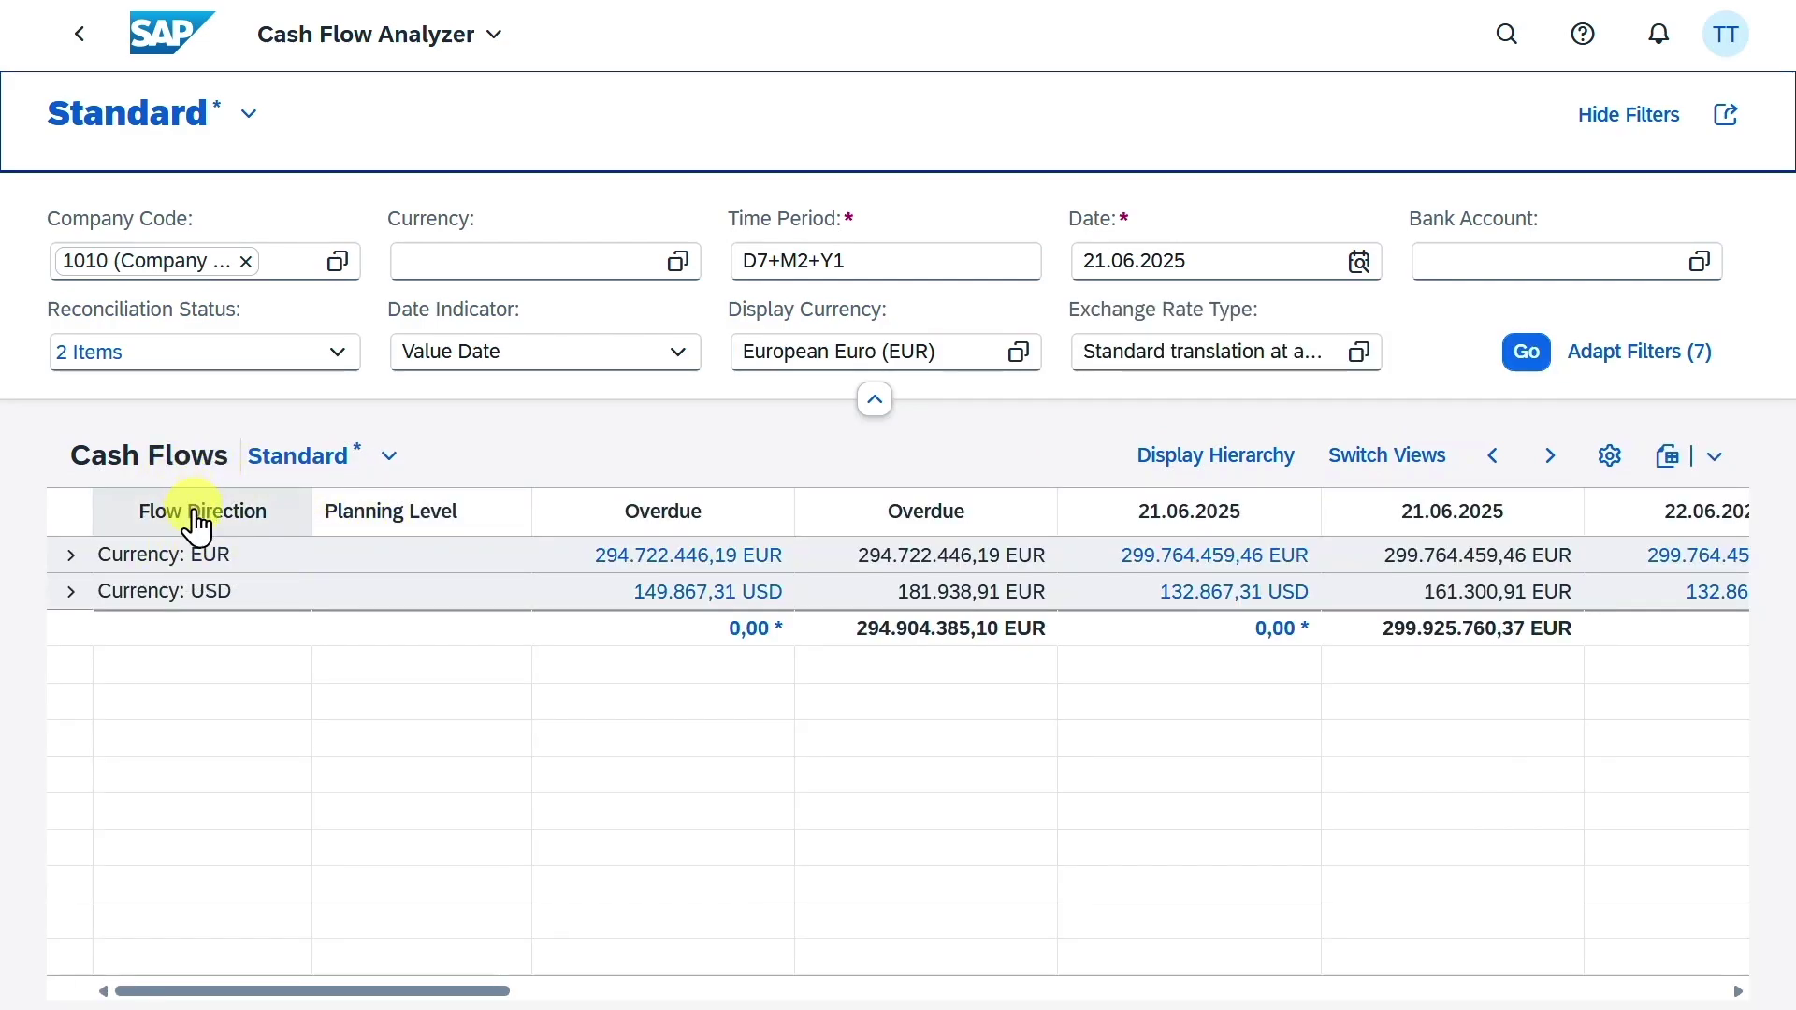
{"action": "left_click", "coordinate": [72, 557]}
{"action": "left_click", "coordinate": [108, 591]}
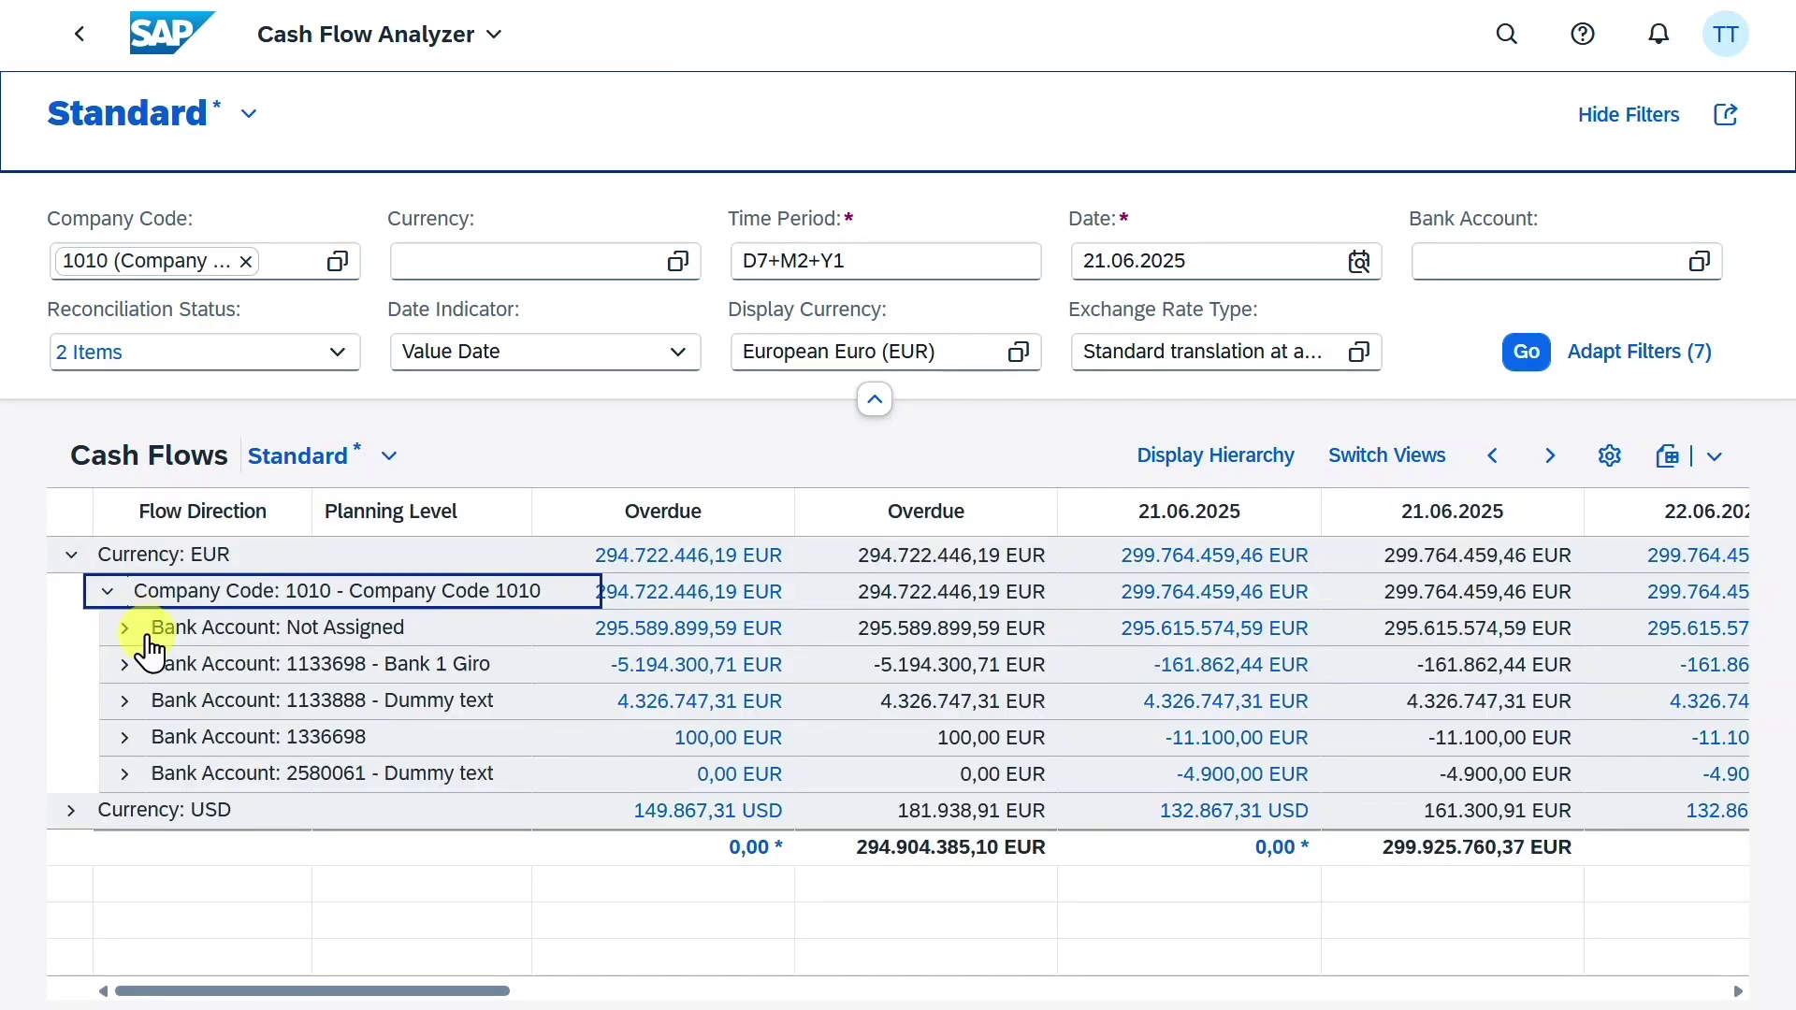
{"action": "left_click", "coordinate": [126, 662]}
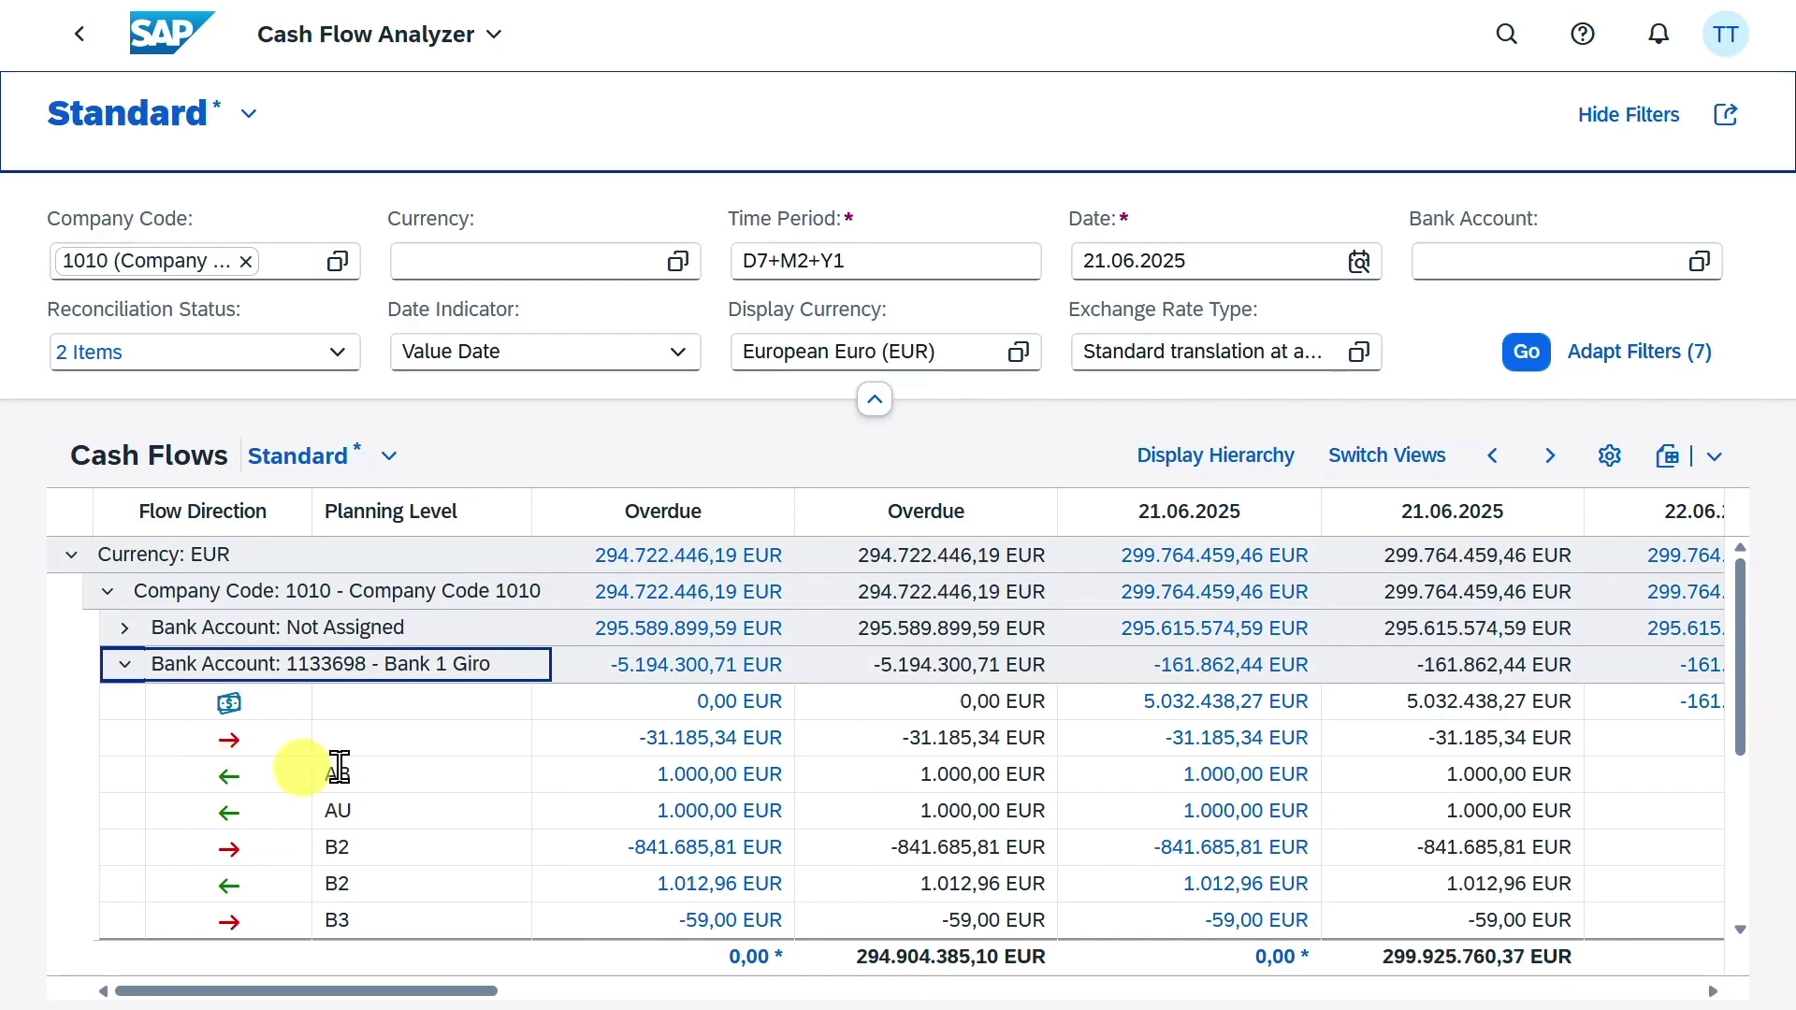
{"action": "scroll", "coordinate": [513, 761], "scroll_direction": "down", "scroll_amount": 2}
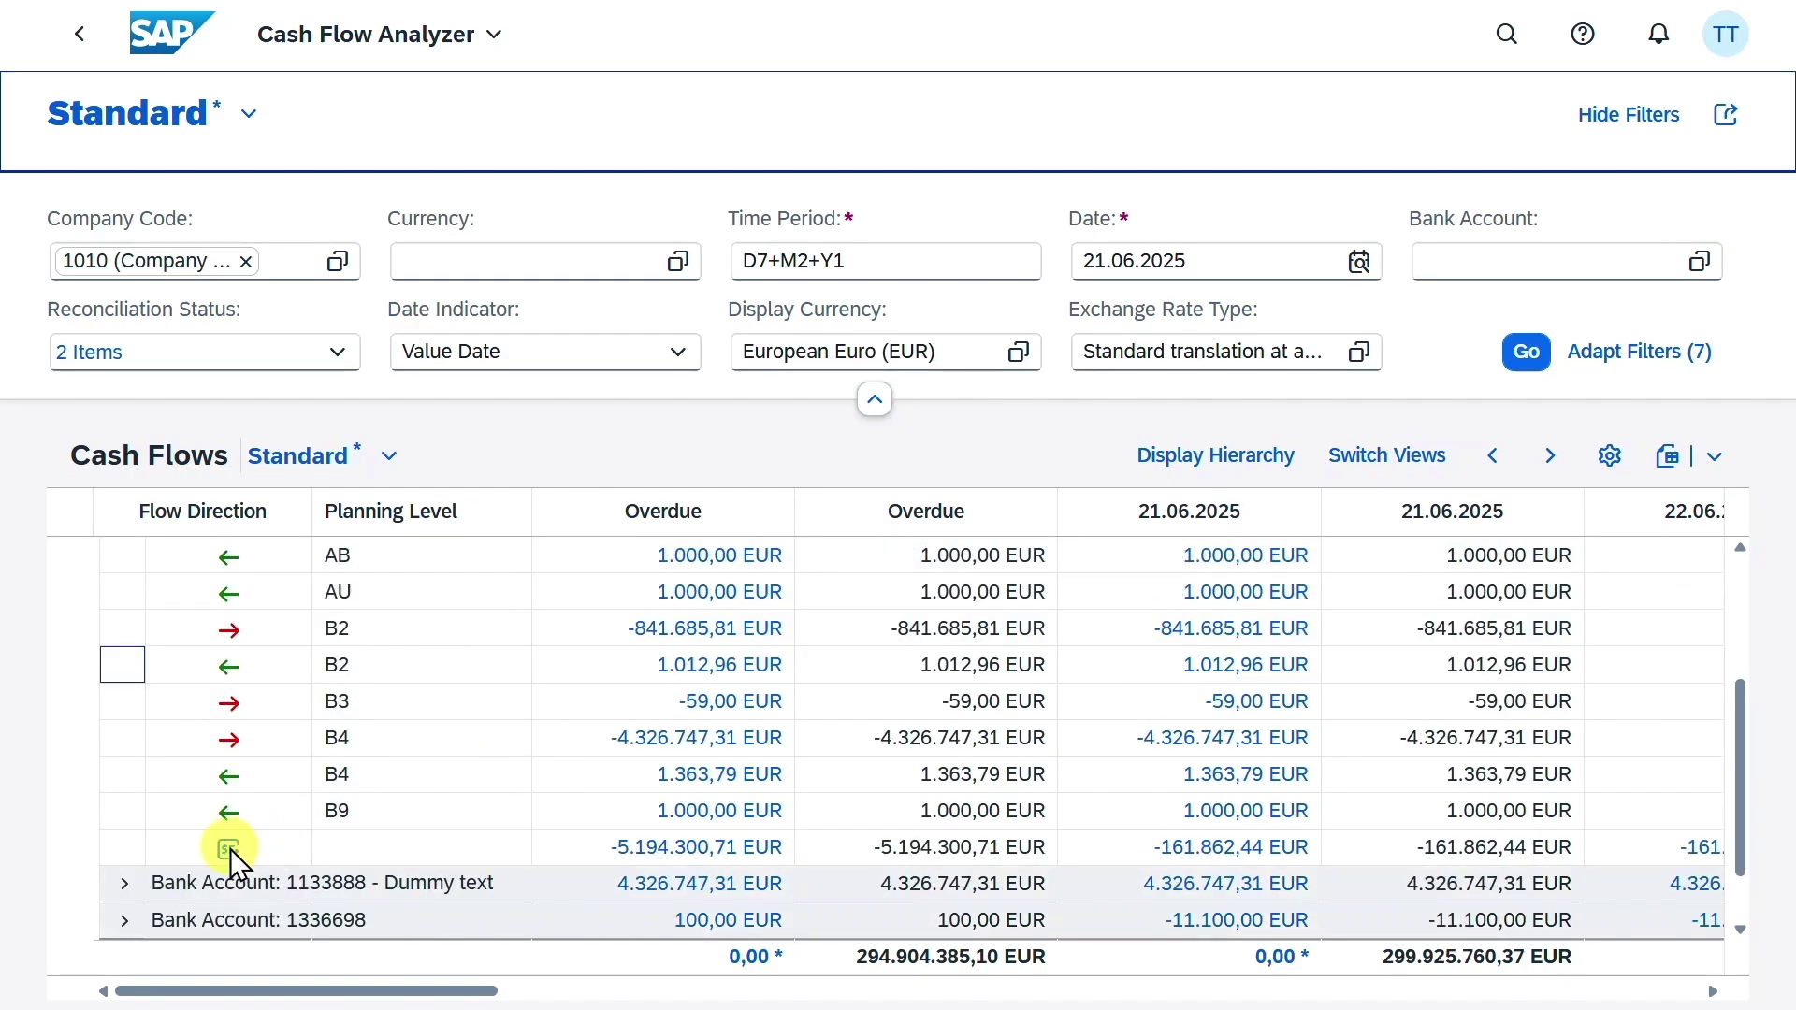
{"action": "scroll", "coordinate": [476, 779], "scroll_direction": "up", "scroll_amount": 2}
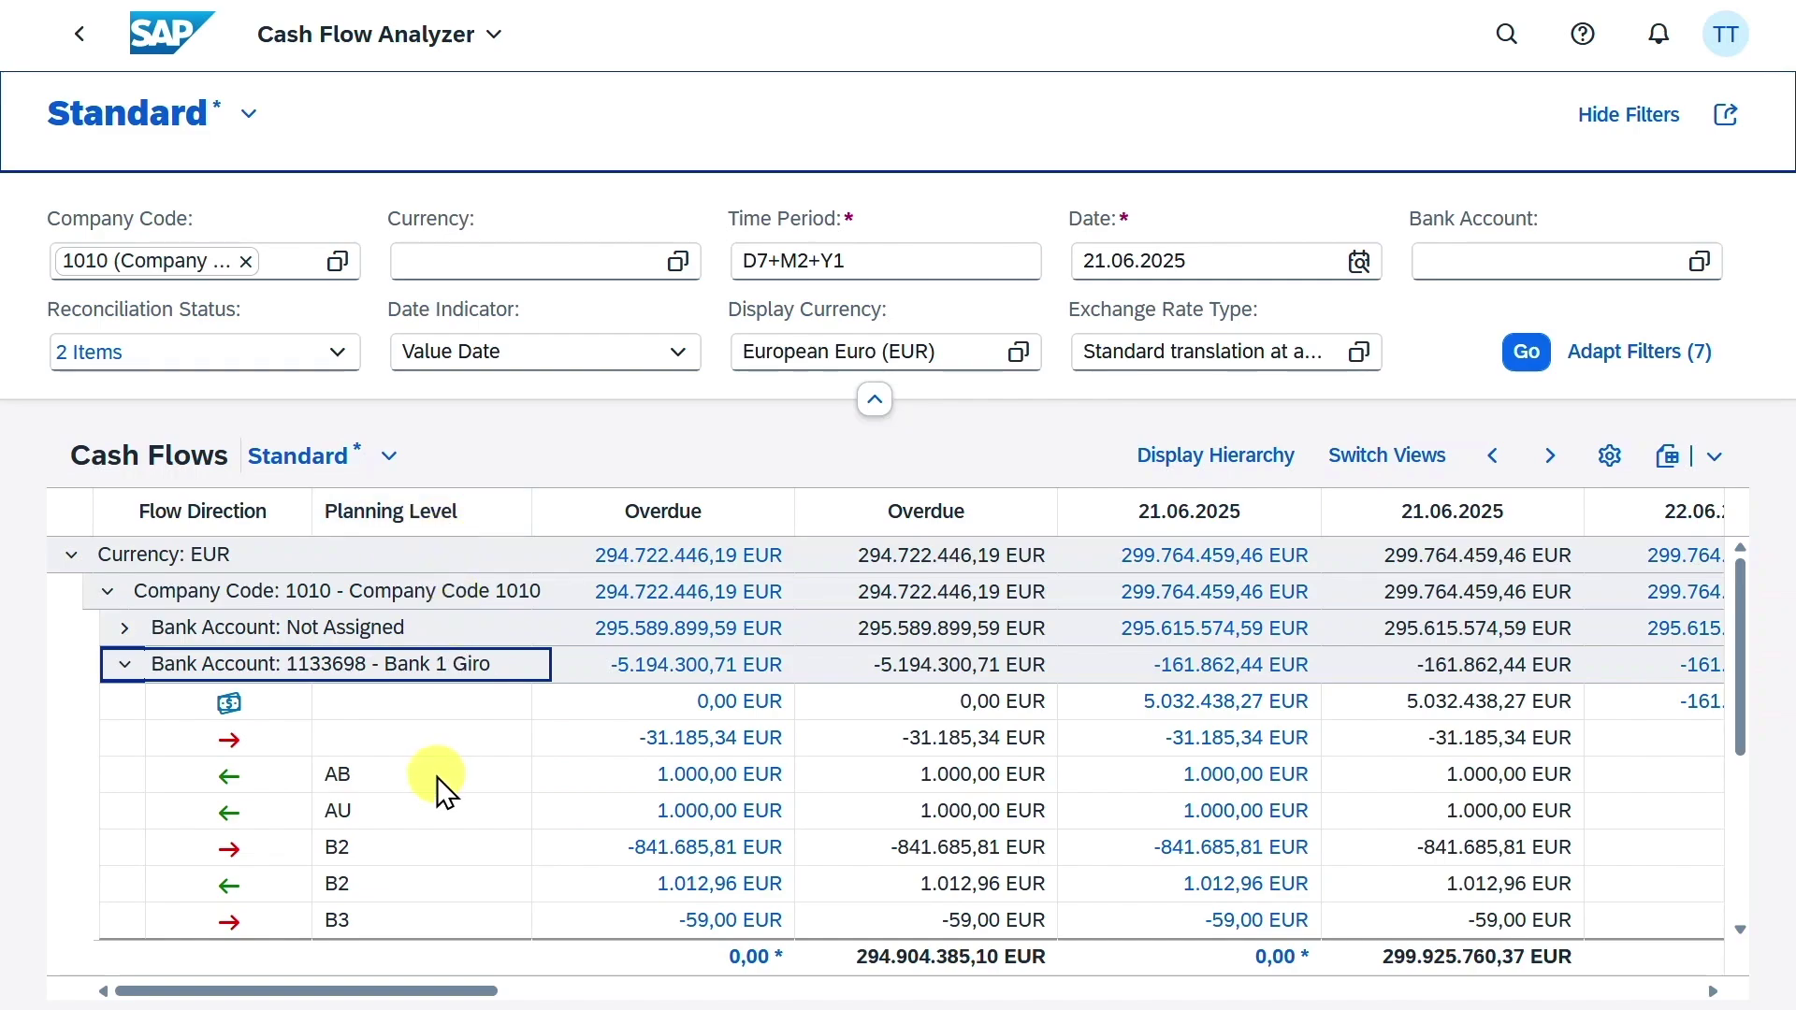
{"action": "scroll", "coordinate": [436, 777], "scroll_direction": "down", "scroll_amount": 1}
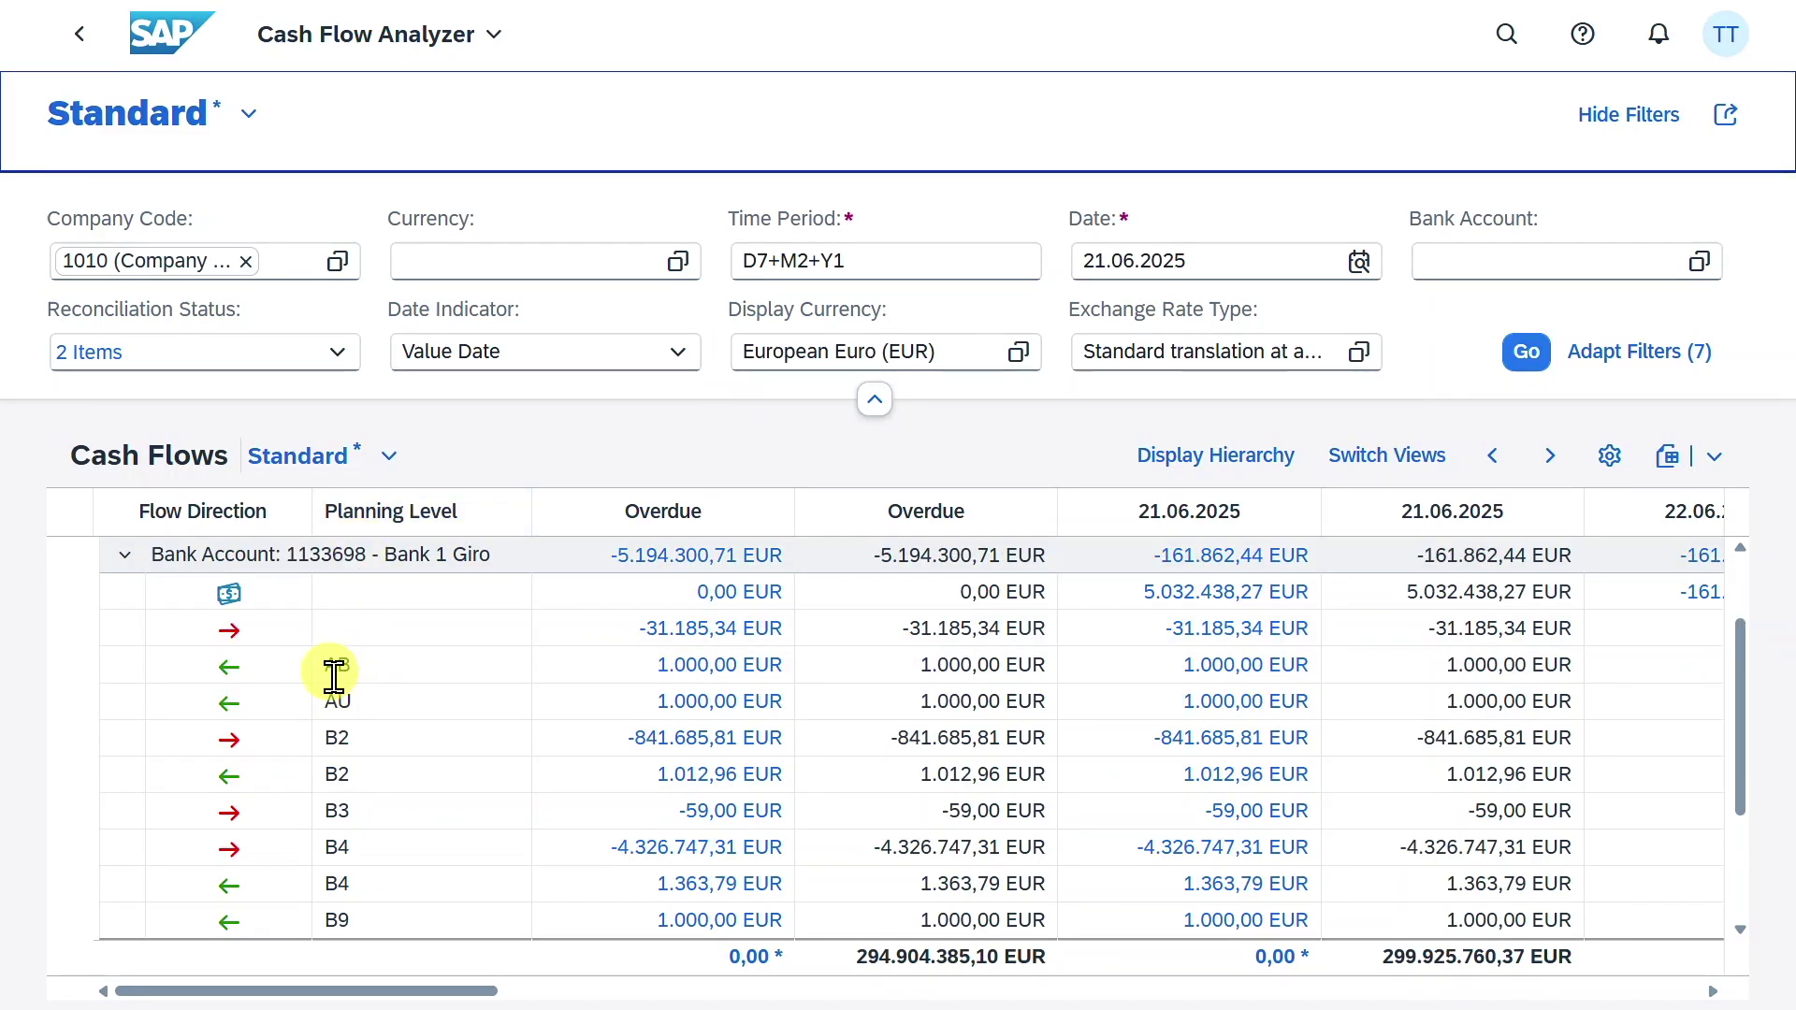
- In Manage G/L Account Master Data, find and open account 11001000 in chart of accounts YCOA
{"action": "left_click", "coordinate": [1507, 37]}
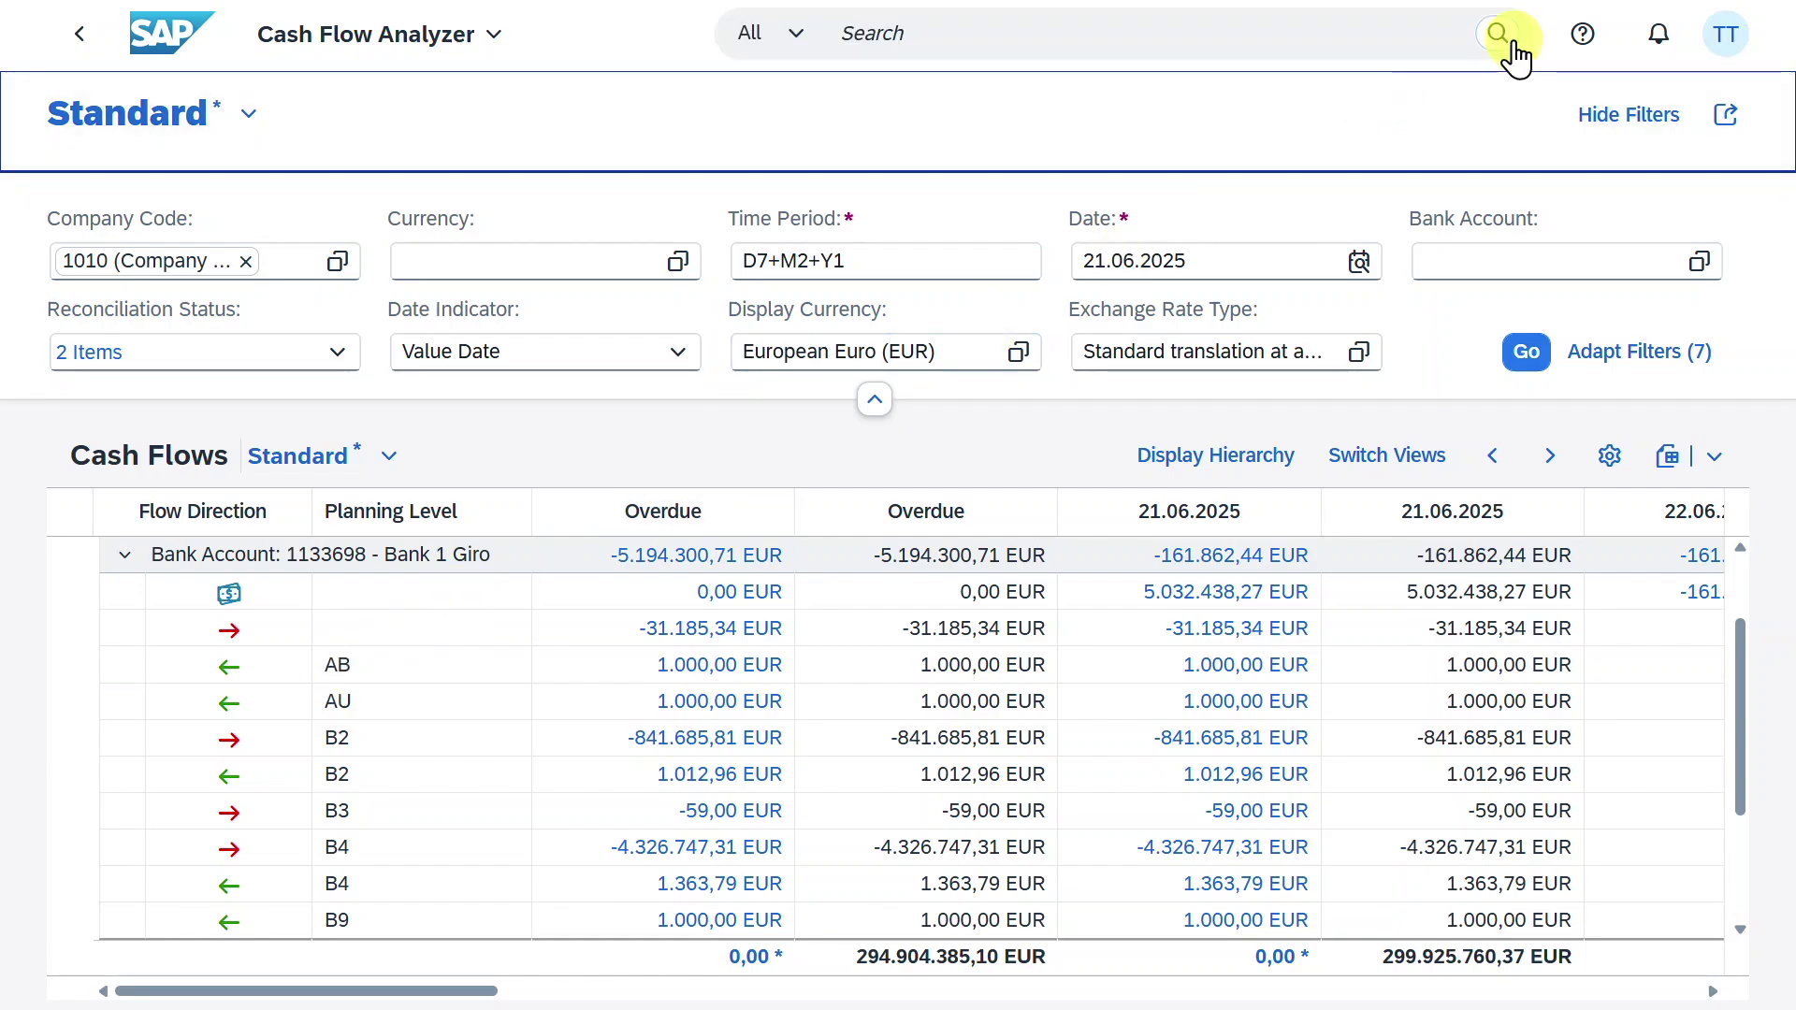
{"action": "type", "text": "manage G/"}
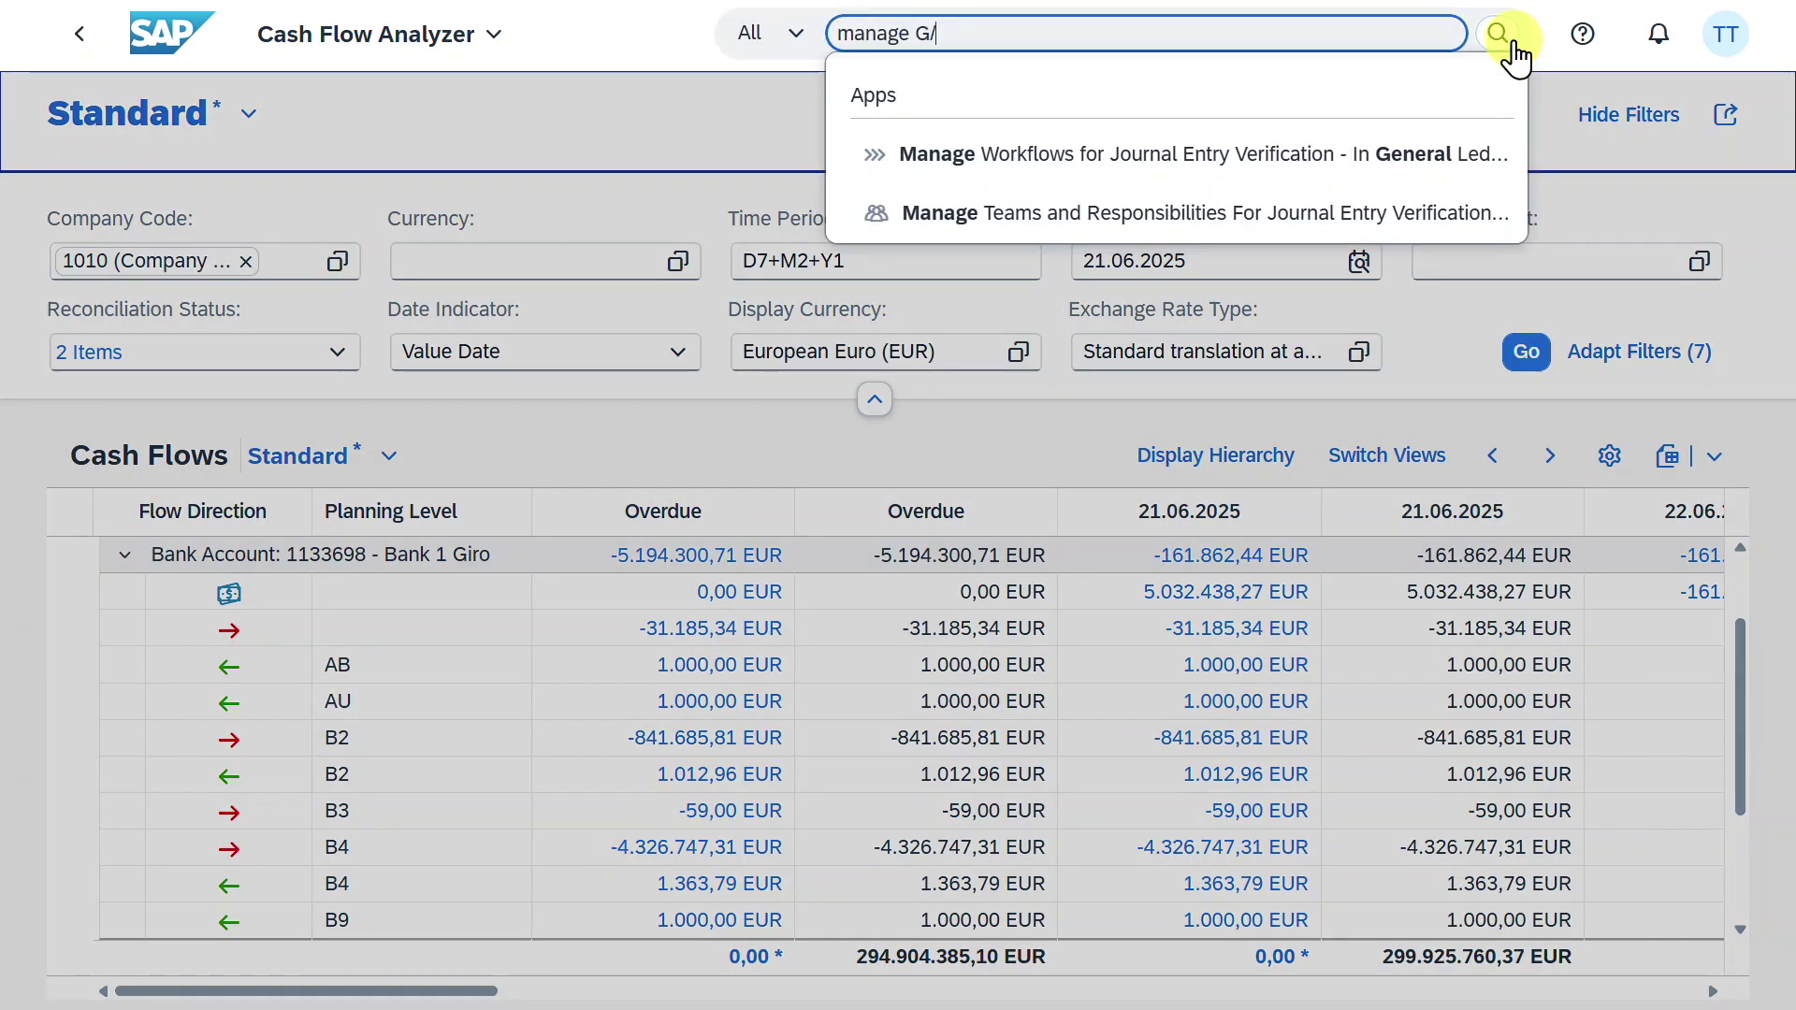
{"action": "type", "text": "L"}
{"action": "left_click", "coordinate": [1149, 158]}
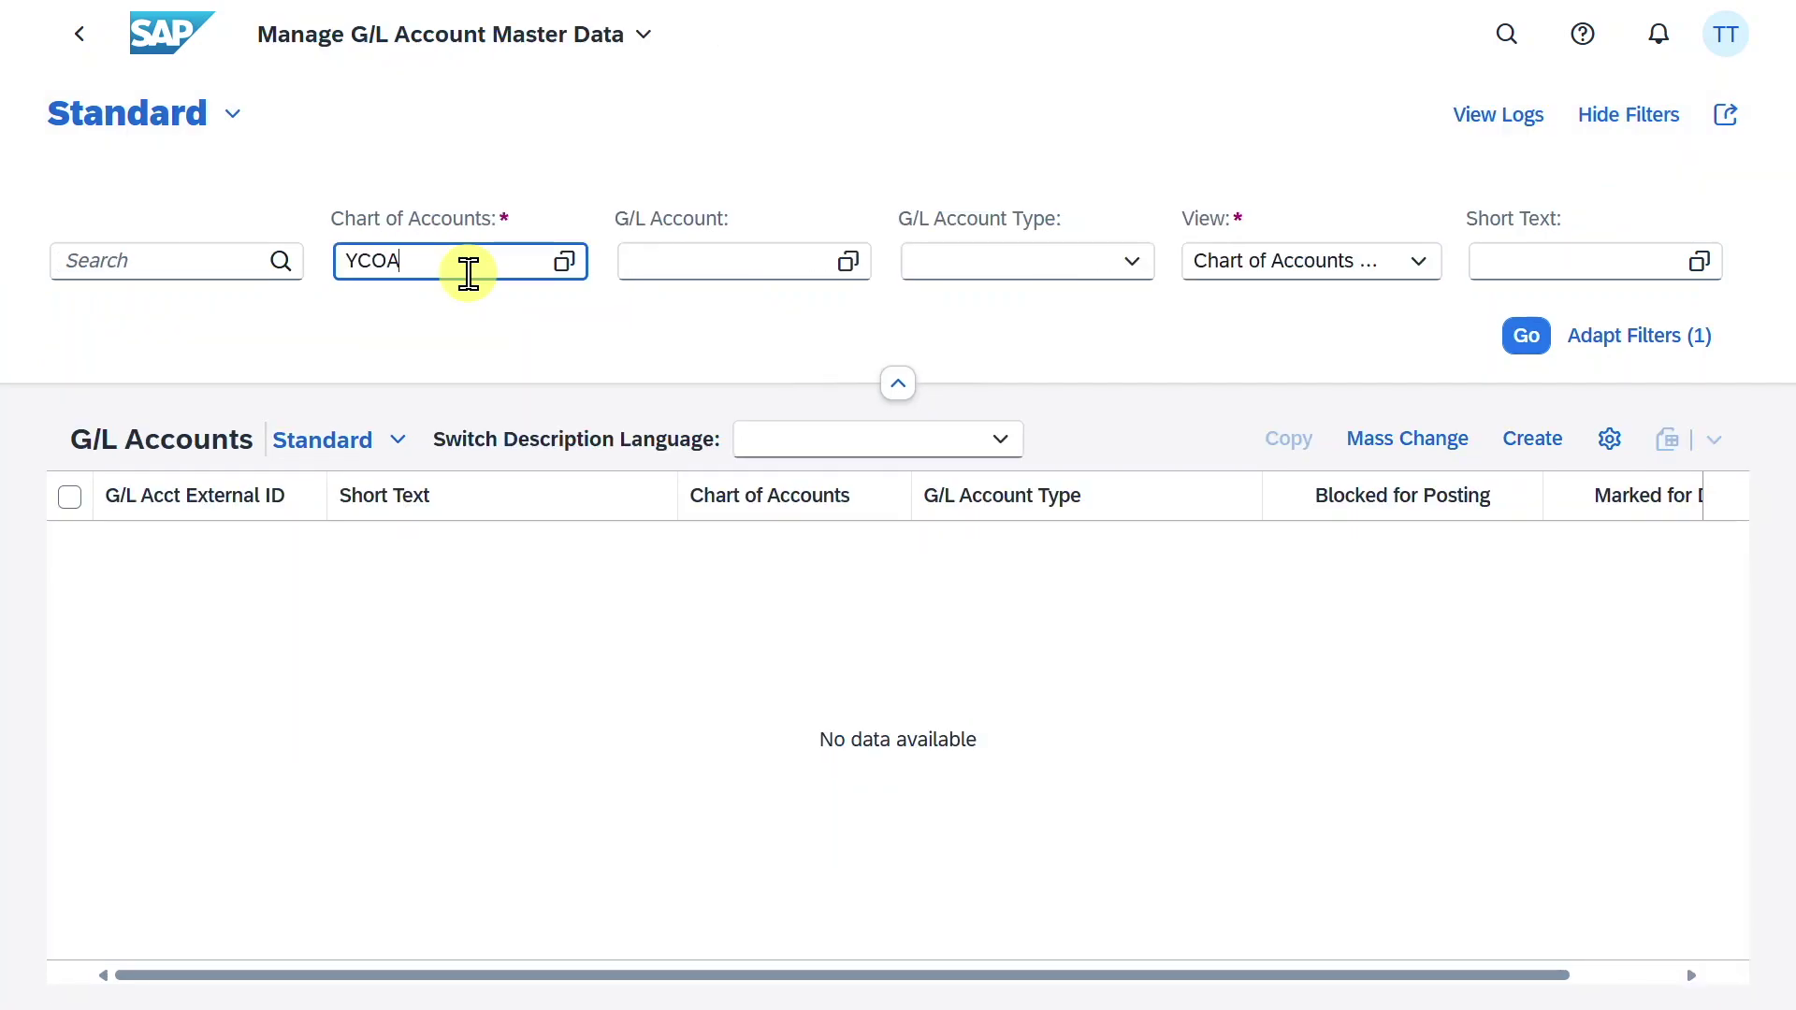
{"action": "left_click", "coordinate": [468, 272]}
{"action": "type", "text": "YCOA"}
{"action": "left_click", "coordinate": [789, 248]}
{"action": "type", "text": "11001000"}
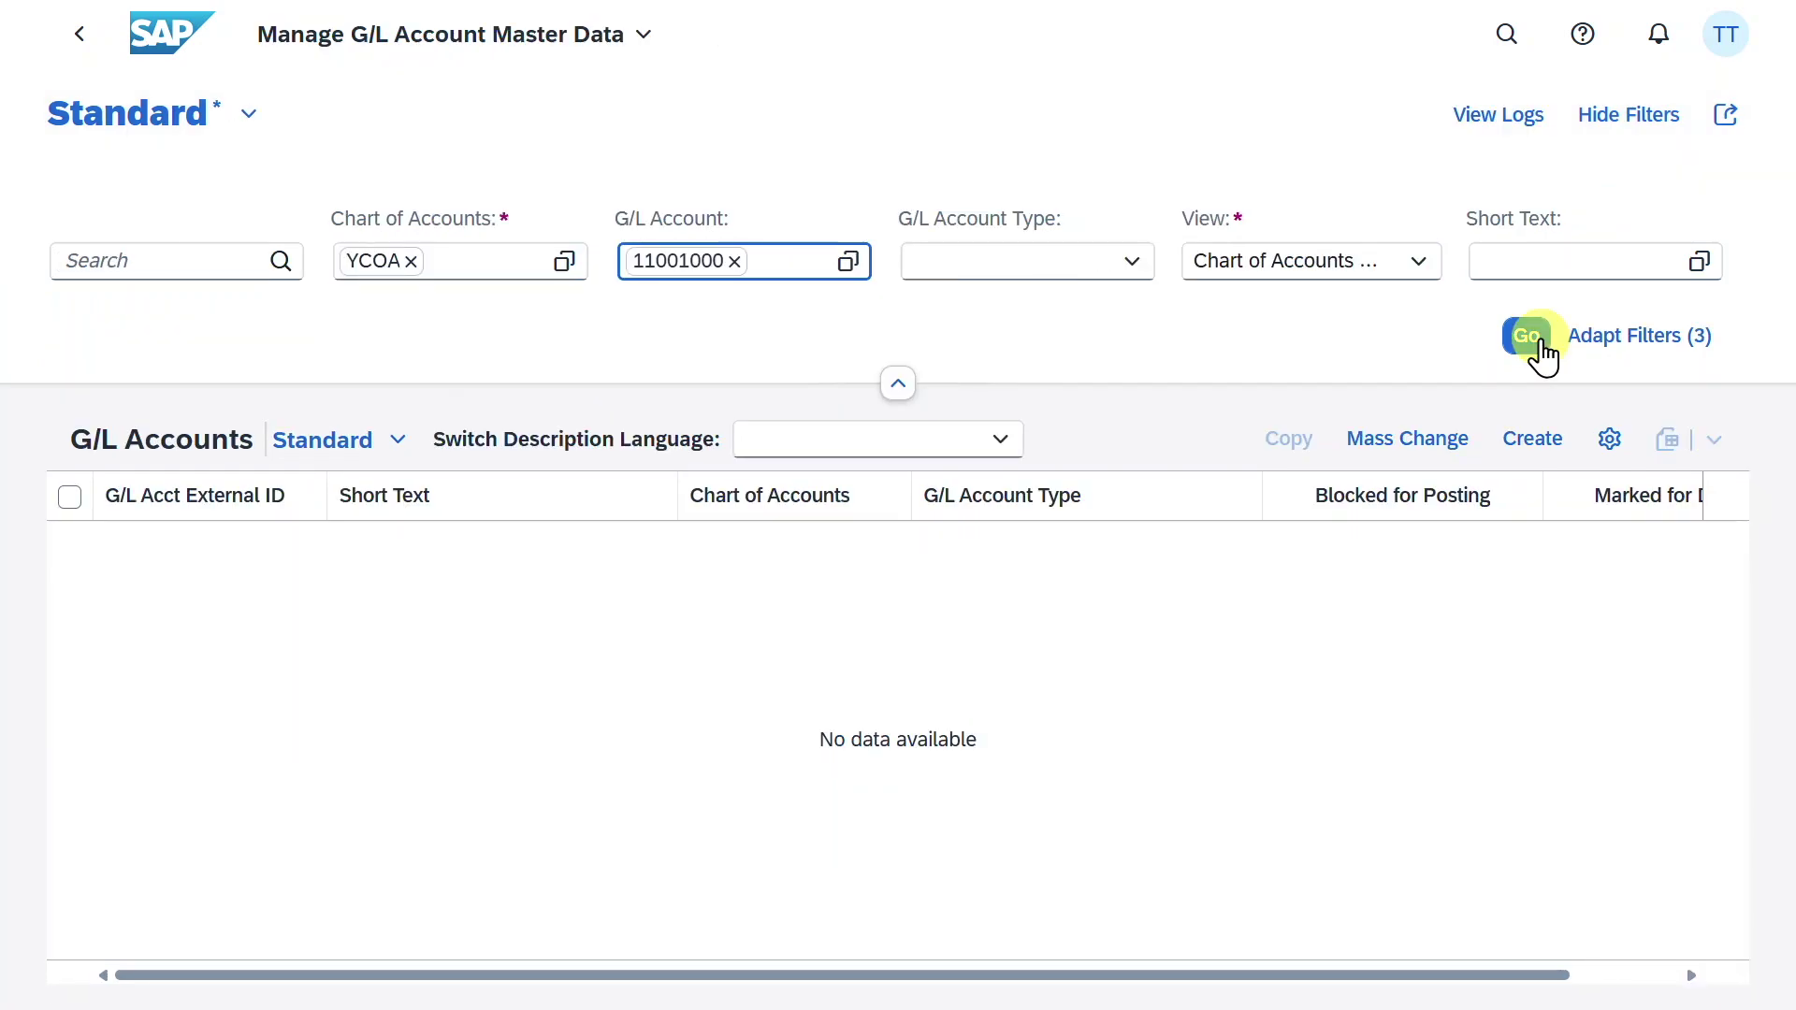
{"action": "left_click", "coordinate": [1531, 339]}
{"action": "left_click", "coordinate": [1726, 540]}
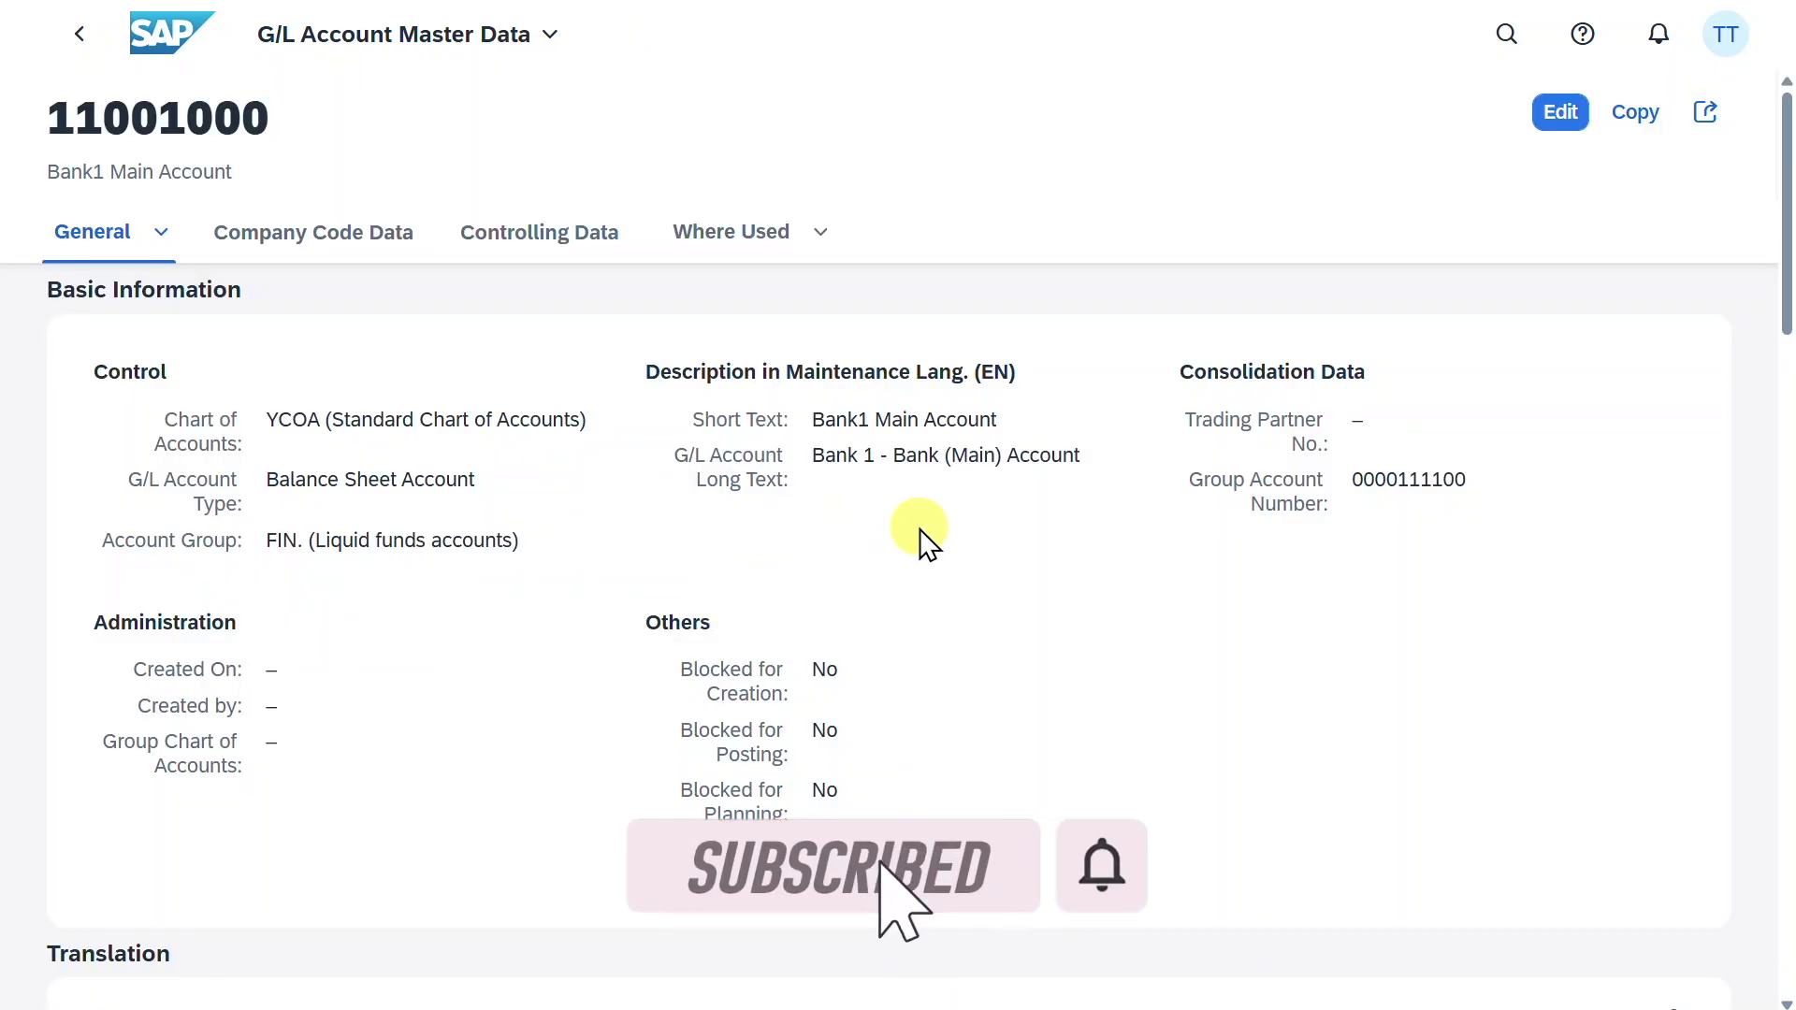
- Review the company code 1010 assignment's create, bank and interest settings, then return to the account
{"action": "left_click", "coordinate": [371, 236]}
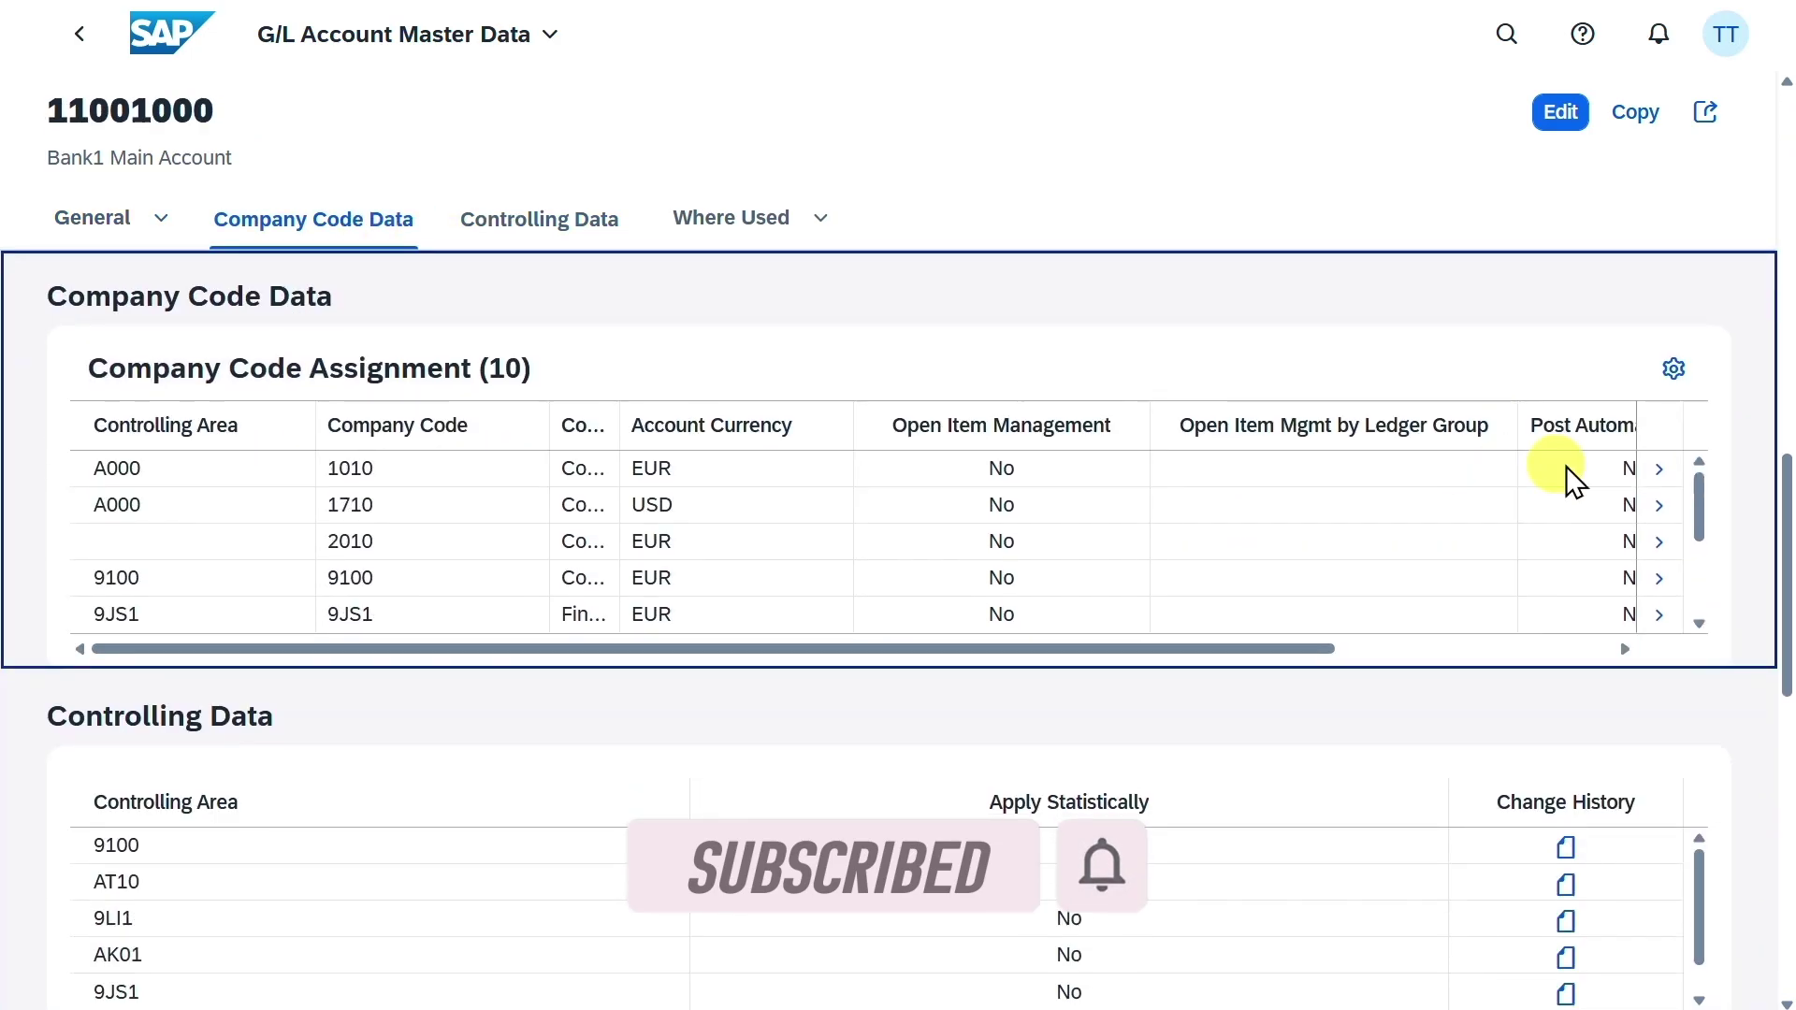
{"action": "left_click", "coordinate": [1663, 470]}
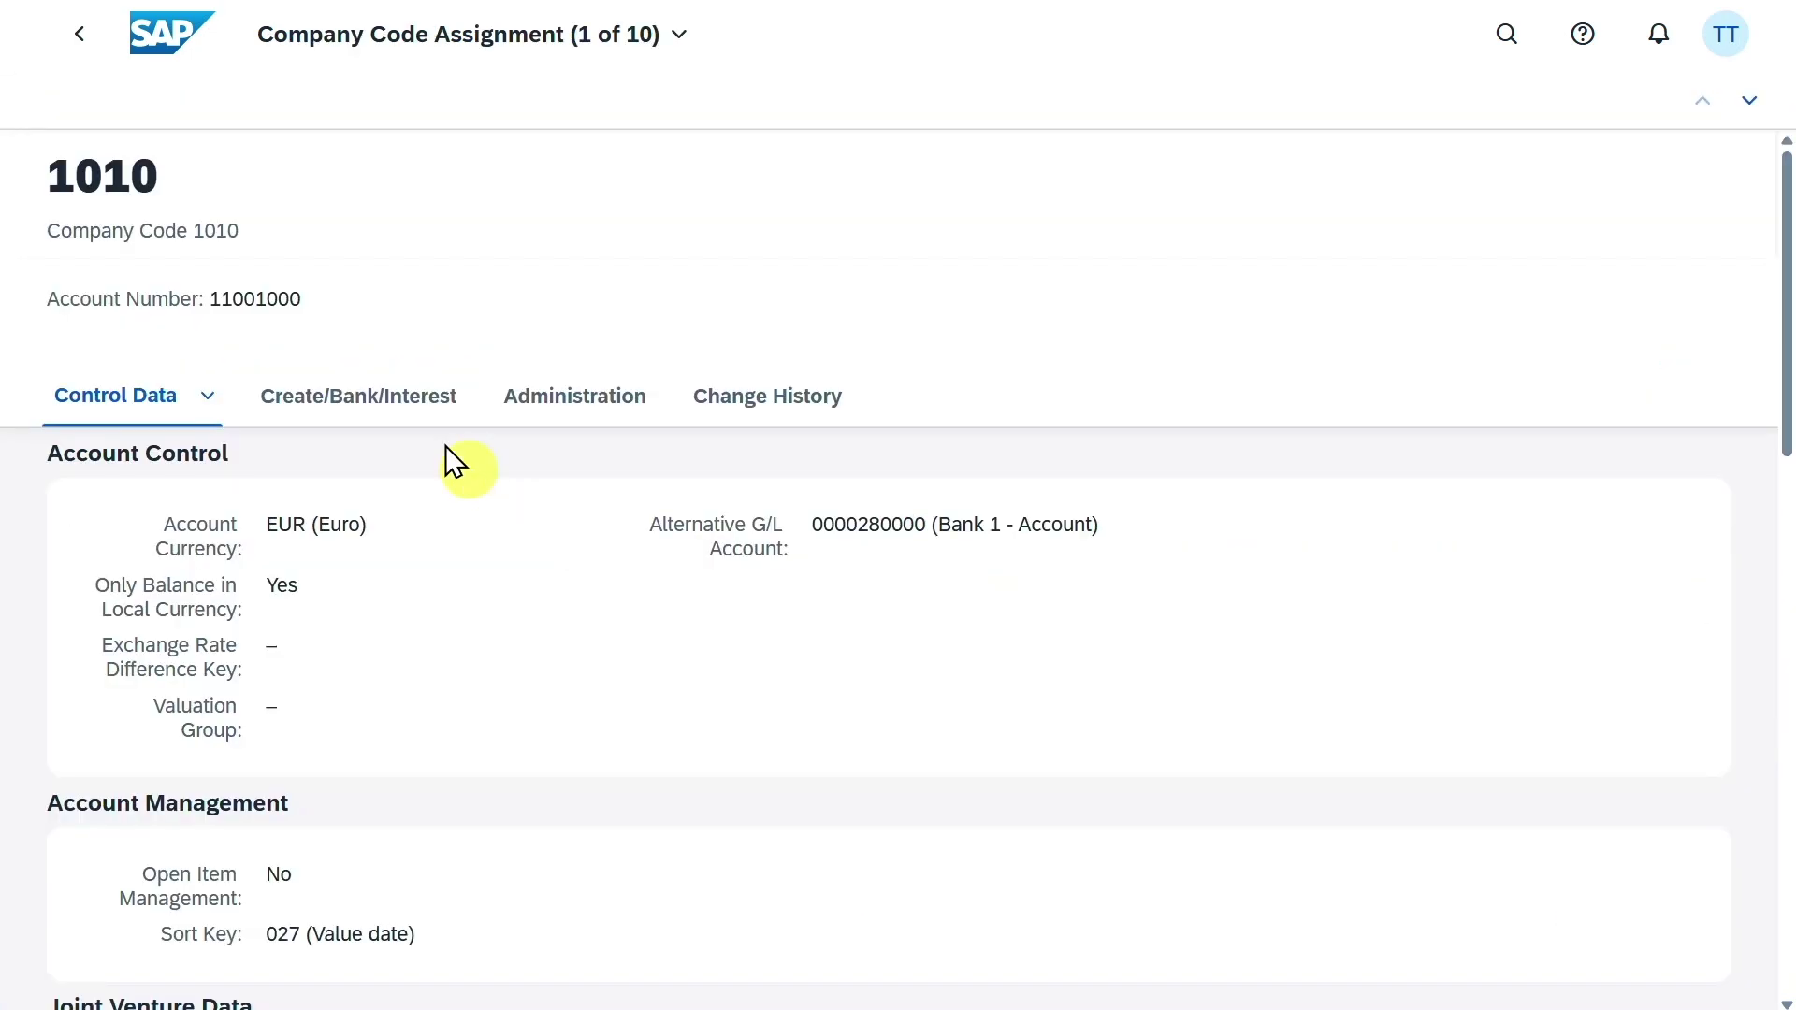
{"action": "left_click", "coordinate": [343, 403]}
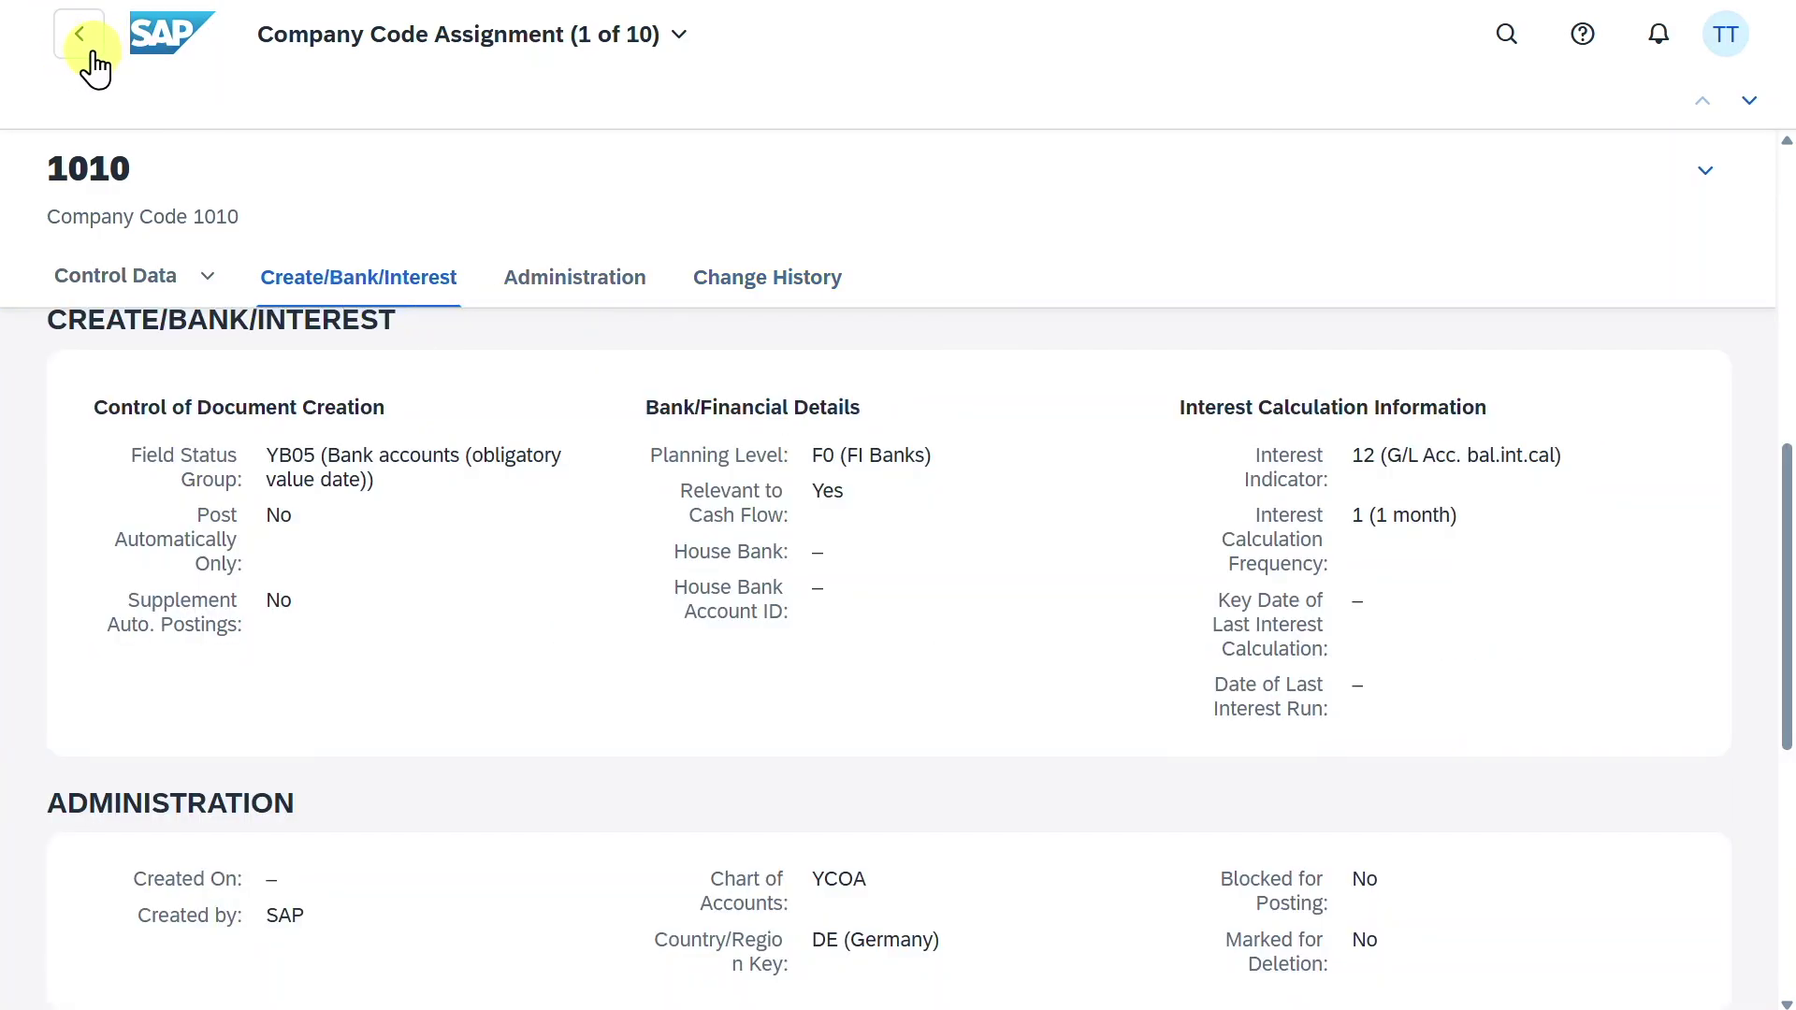
{"action": "left_click", "coordinate": [92, 54]}
- Review the 1010 assignment's available planning levels in edit mode, then select B2 in Cash Flow Analyzer
{"action": "left_click", "coordinate": [1579, 113]}
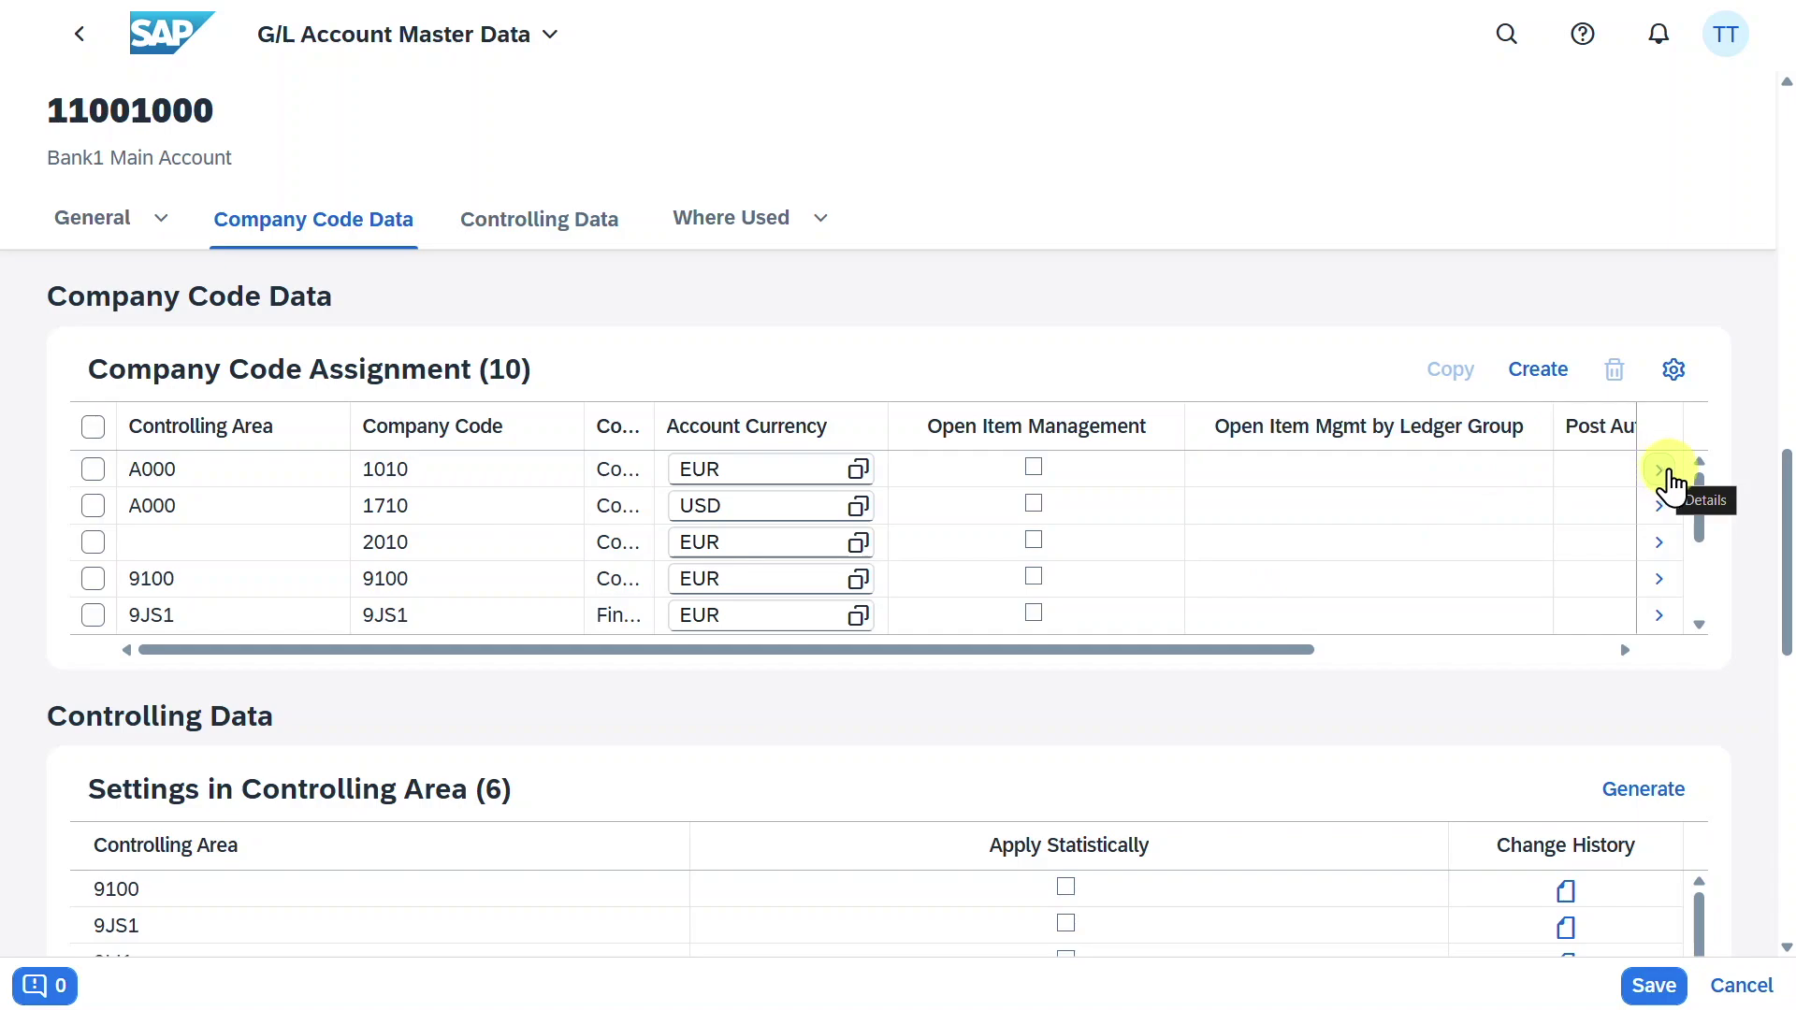
{"action": "left_click", "coordinate": [1661, 471]}
{"action": "left_click", "coordinate": [388, 278]}
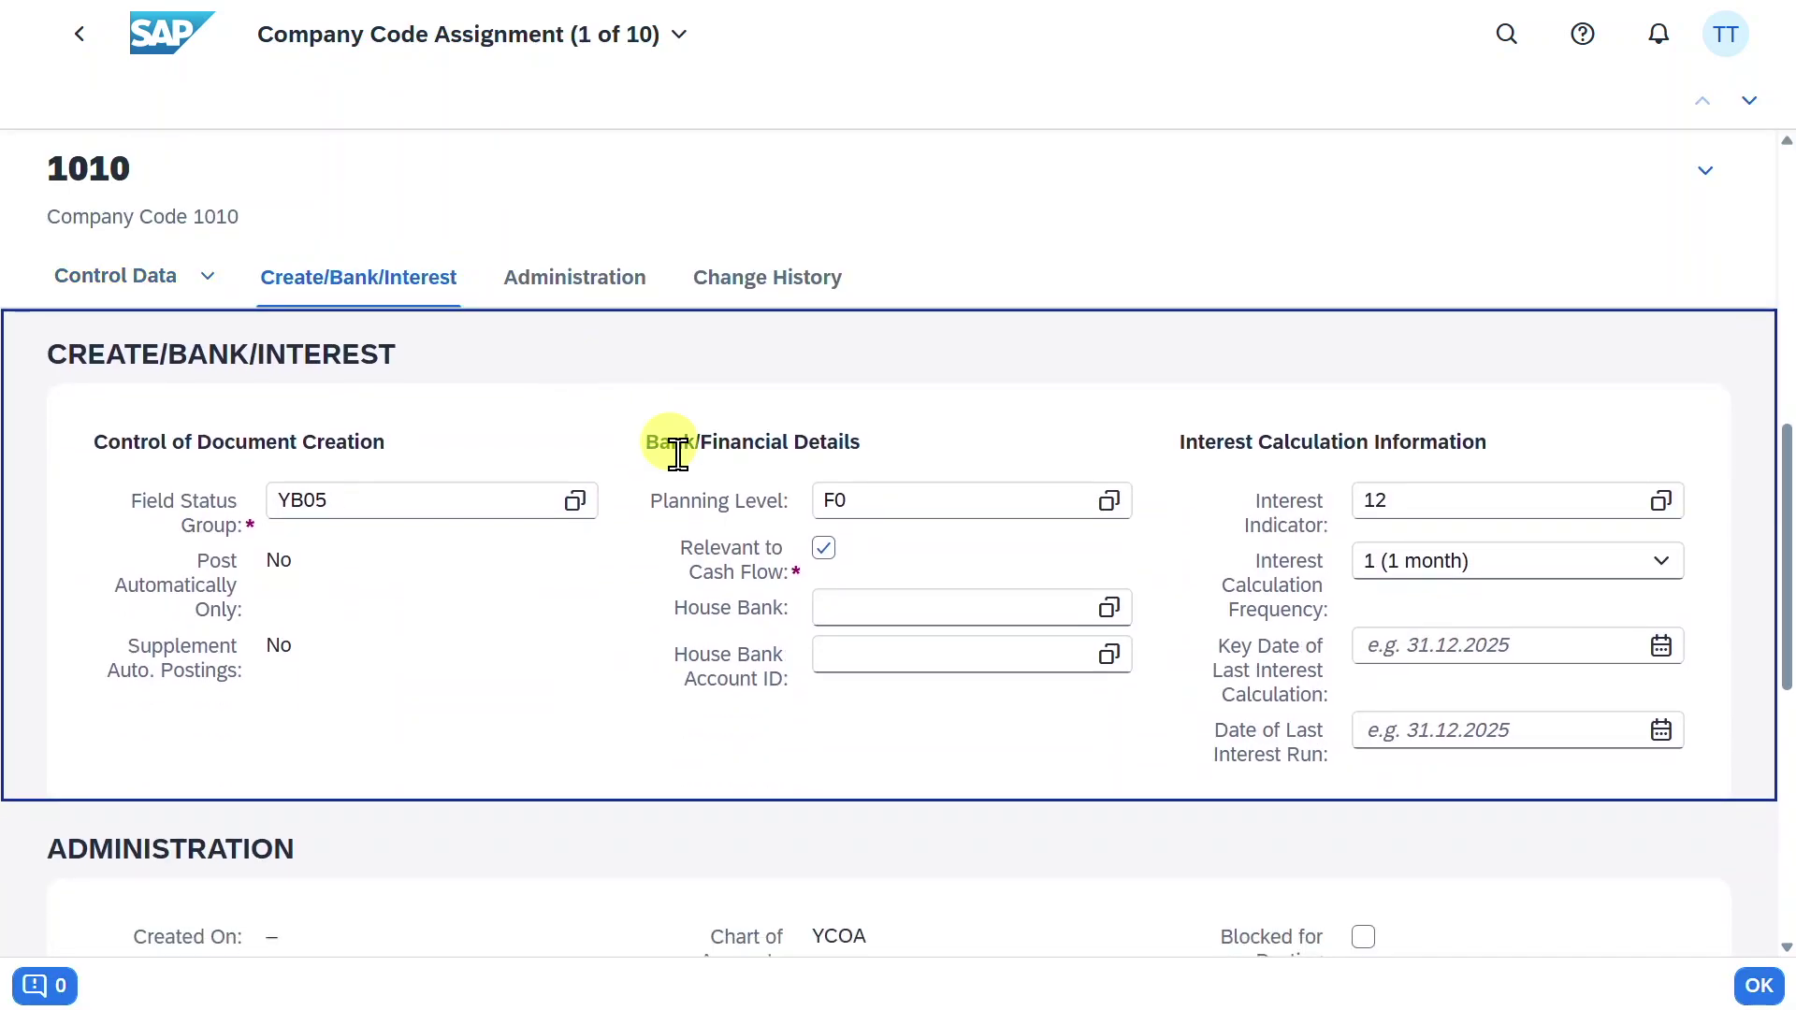
{"action": "left_click", "coordinate": [1125, 504]}
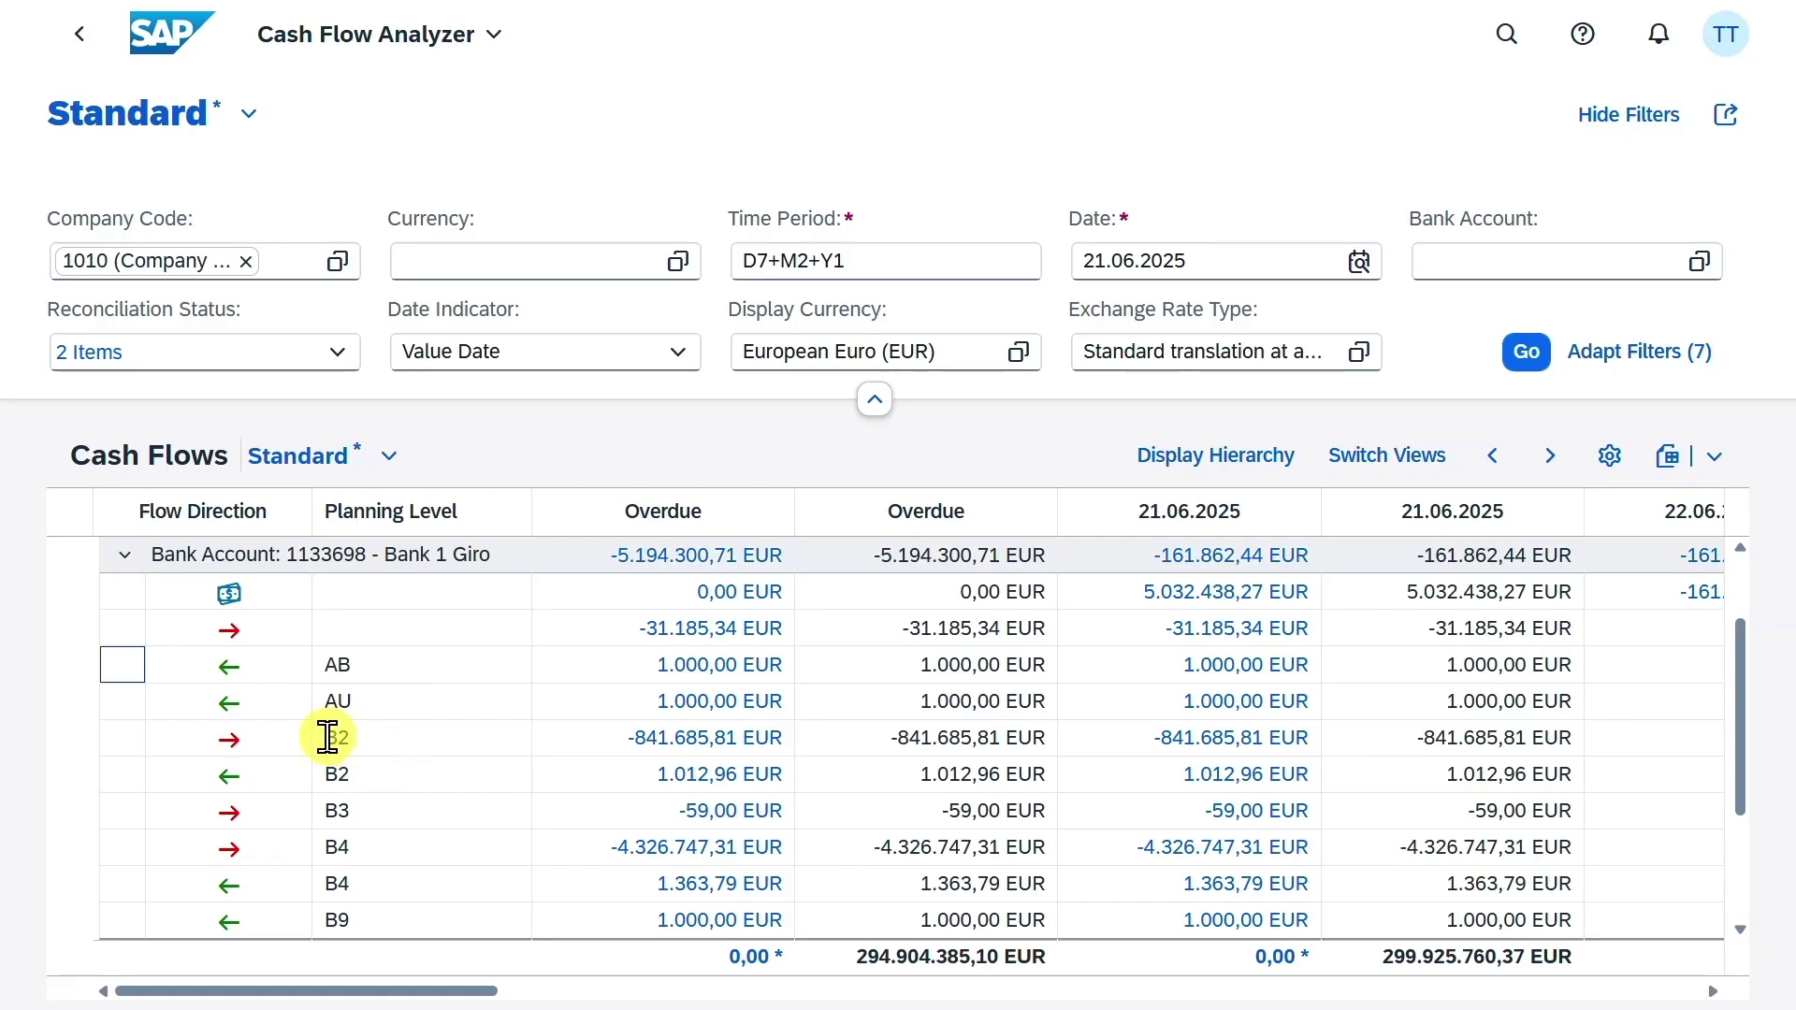
{"action": "double_click", "coordinate": [327, 738]}
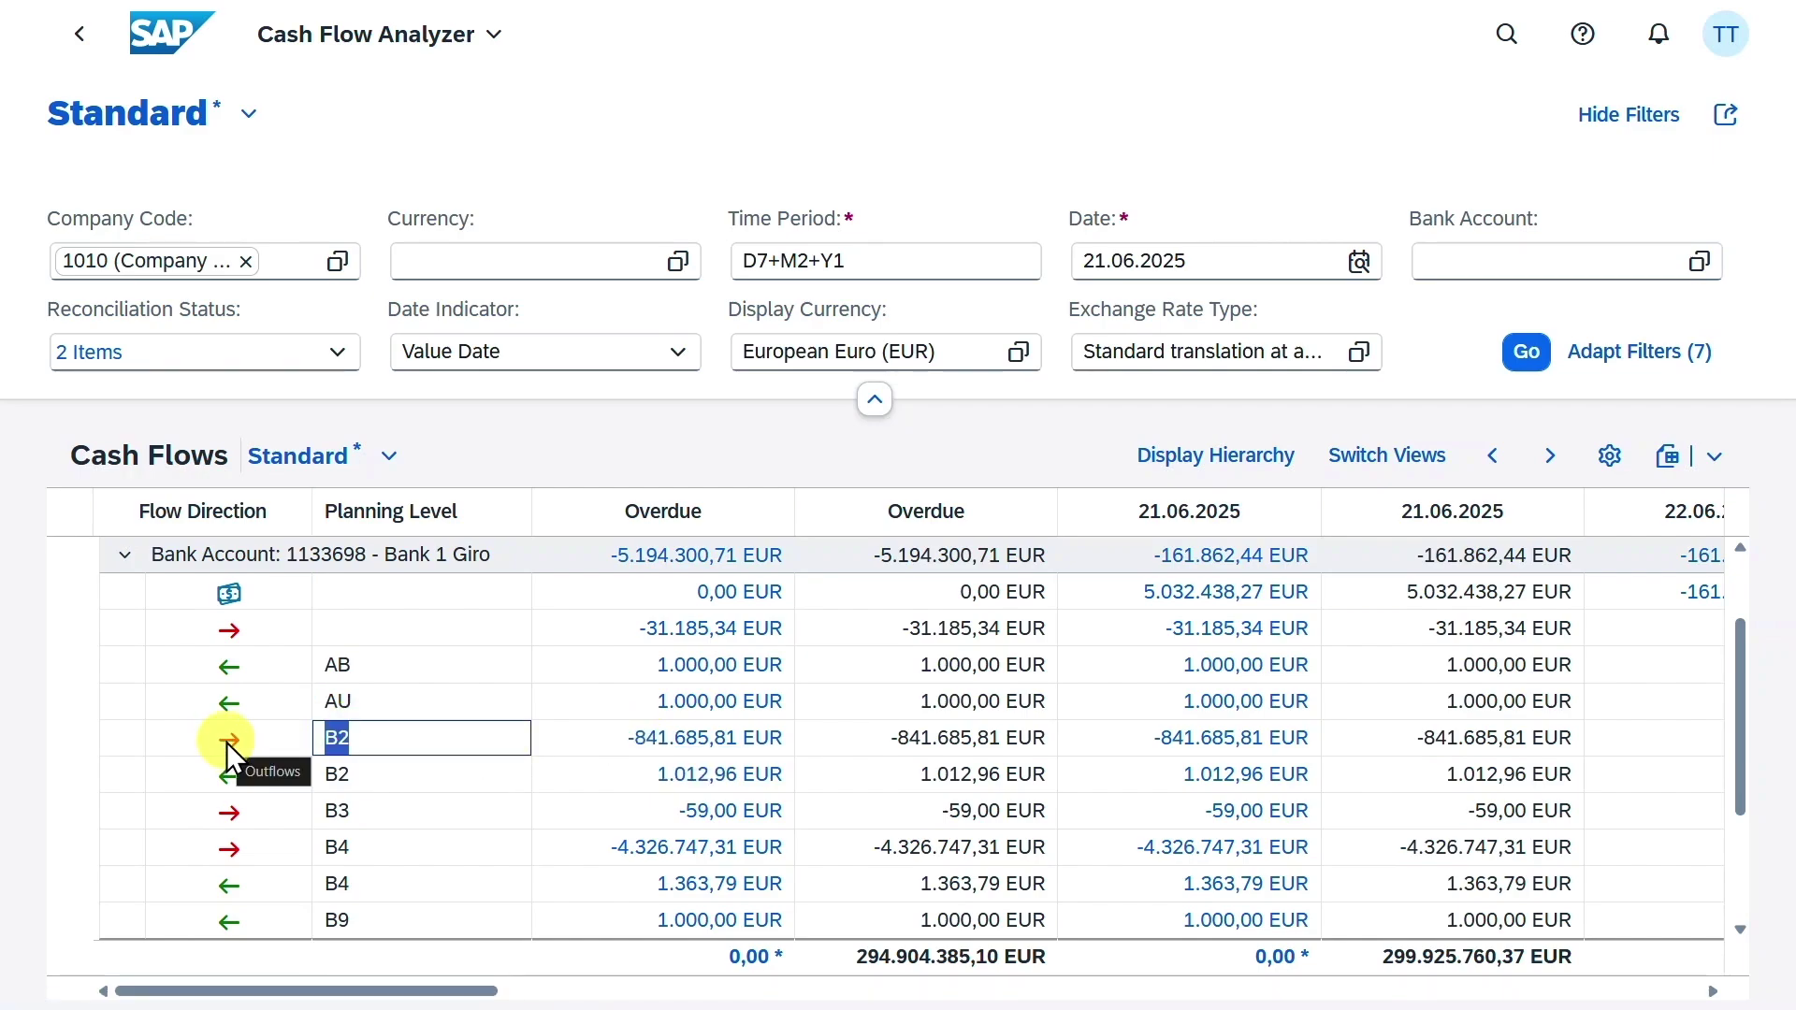
- Display the cash flow items behind Bank 1 Giro's -841.685,81 EUR B2 outflow amount
{"action": "left_click", "coordinate": [657, 749]}
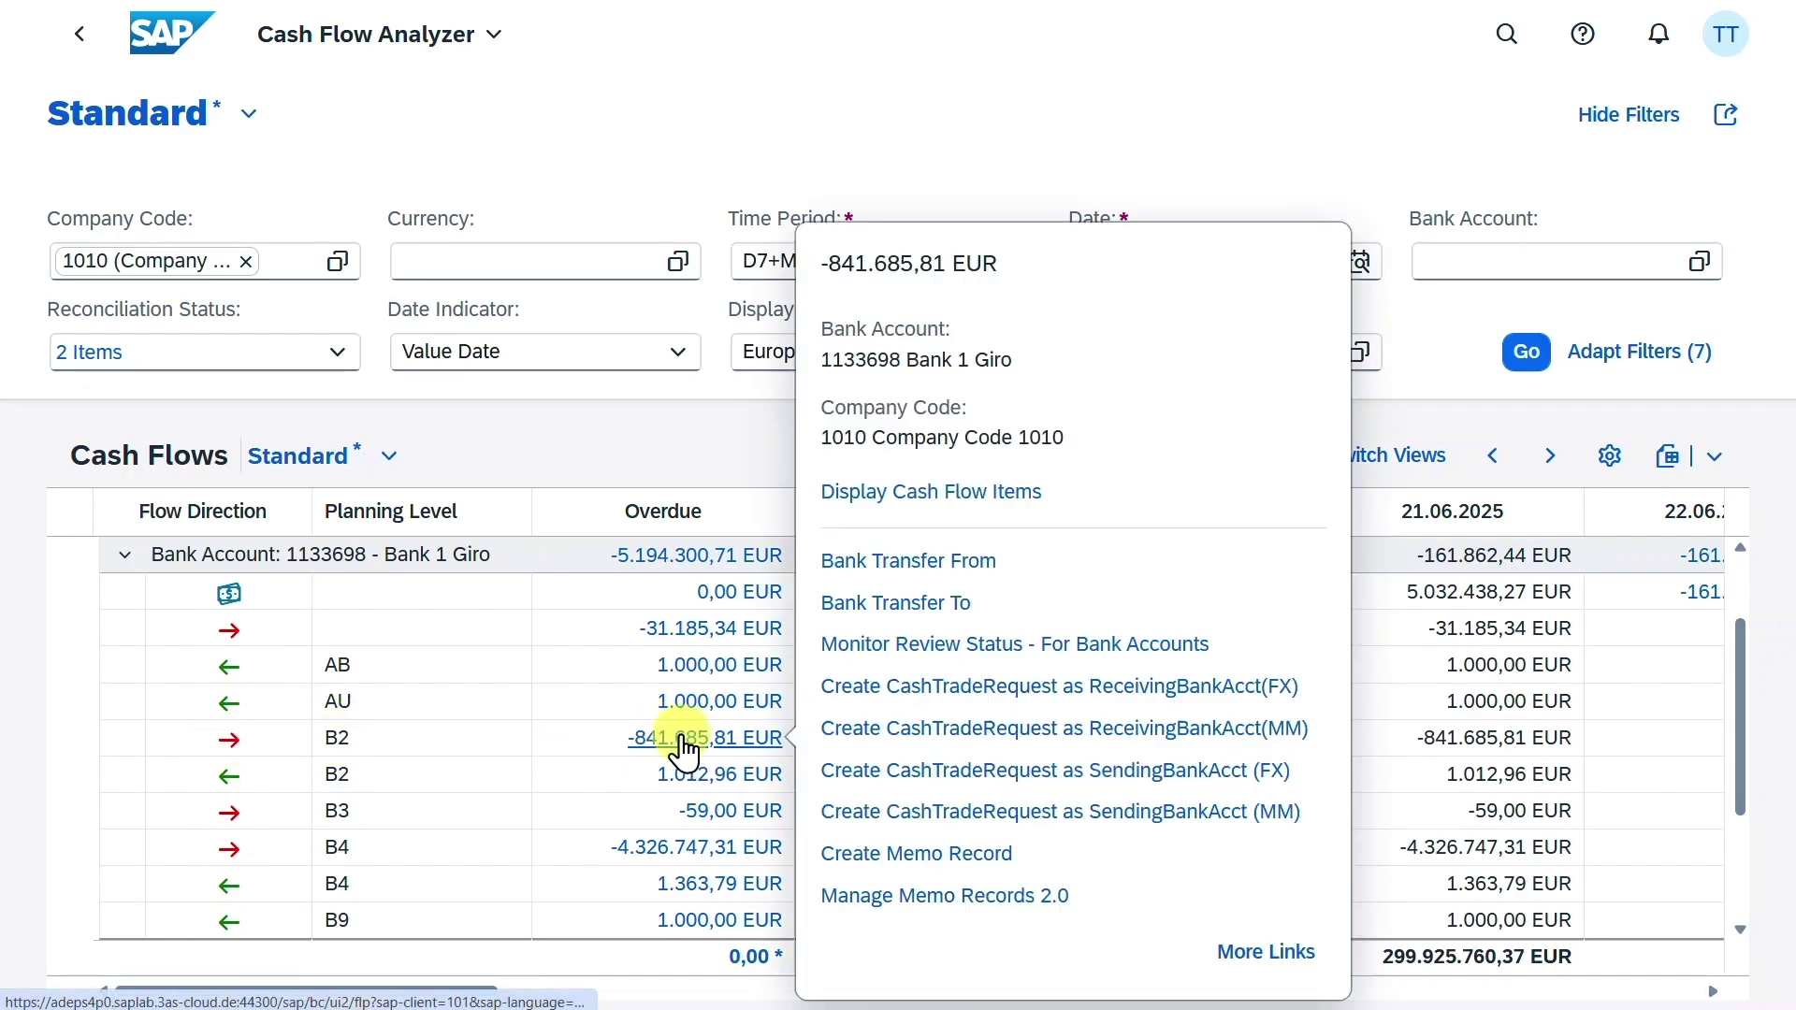
{"action": "left_click", "coordinate": [908, 497]}
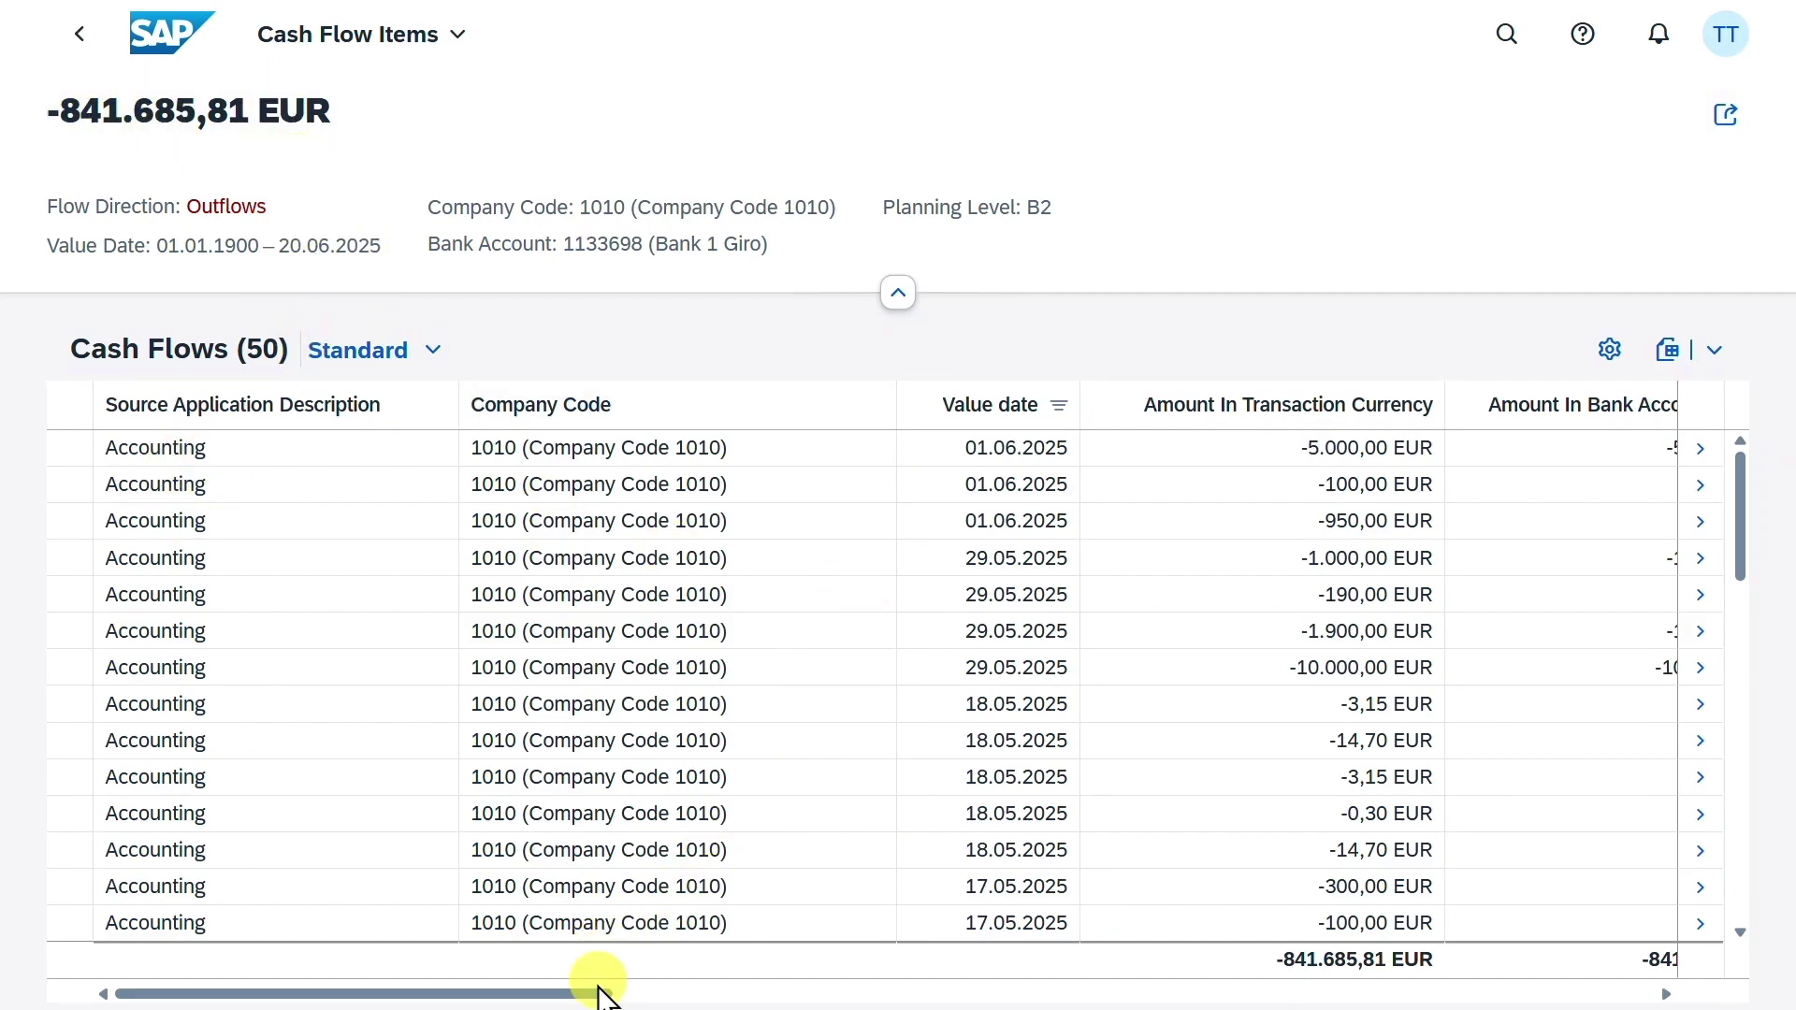
{"action": "left_click_drag", "start_coordinate": [603, 992], "coordinate": [1675, 997]}
{"action": "left_click", "coordinate": [1695, 449]}
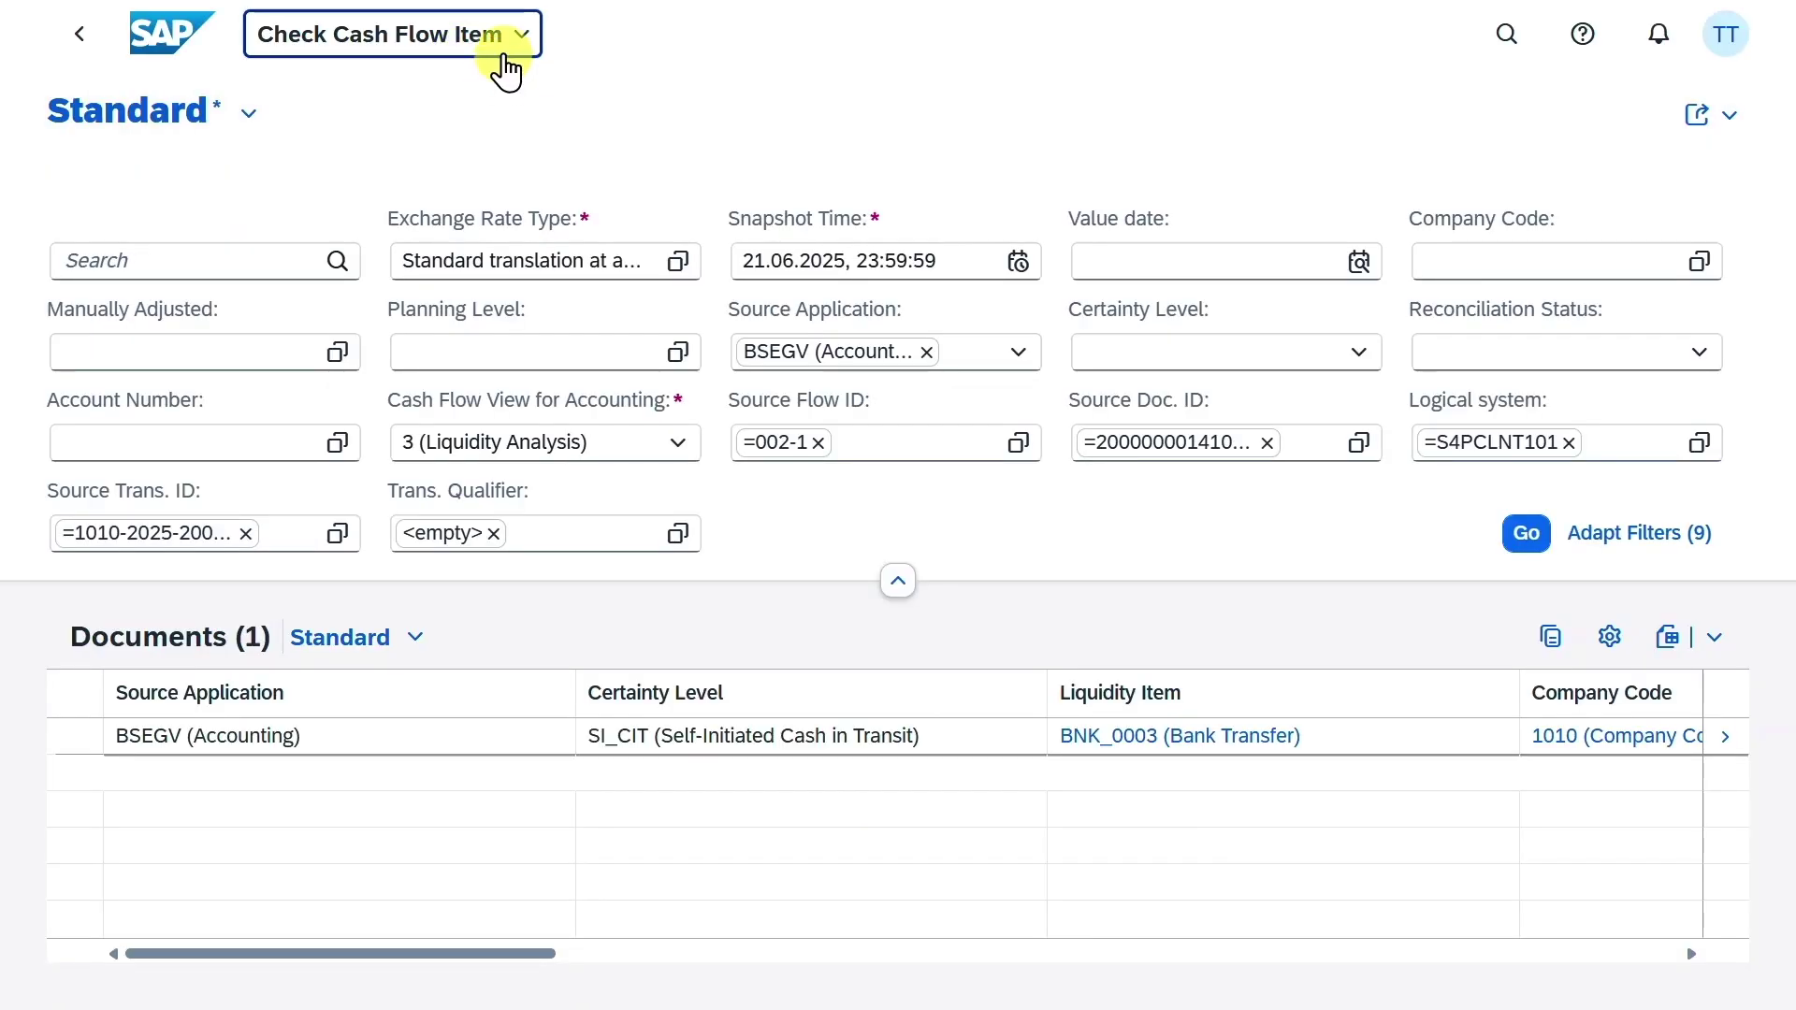
{"action": "left_click_drag", "start_coordinate": [491, 959], "coordinate": [958, 994]}
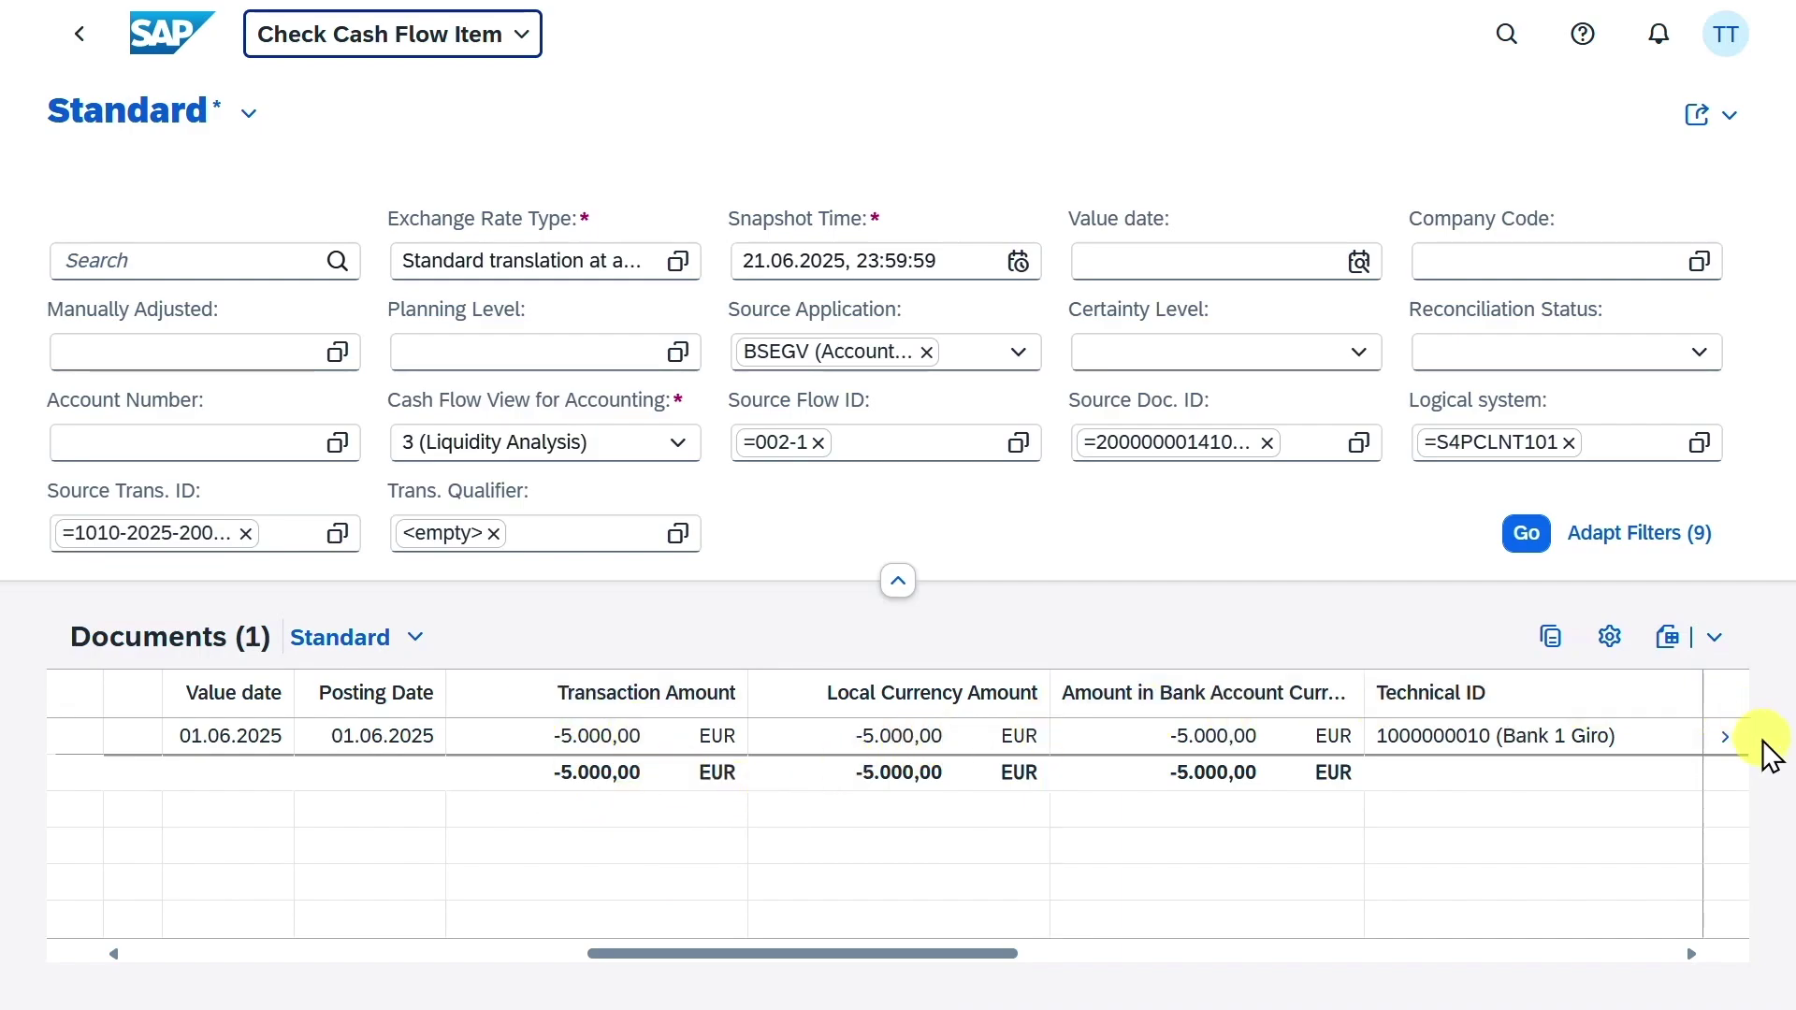
{"action": "left_click", "coordinate": [1724, 744]}
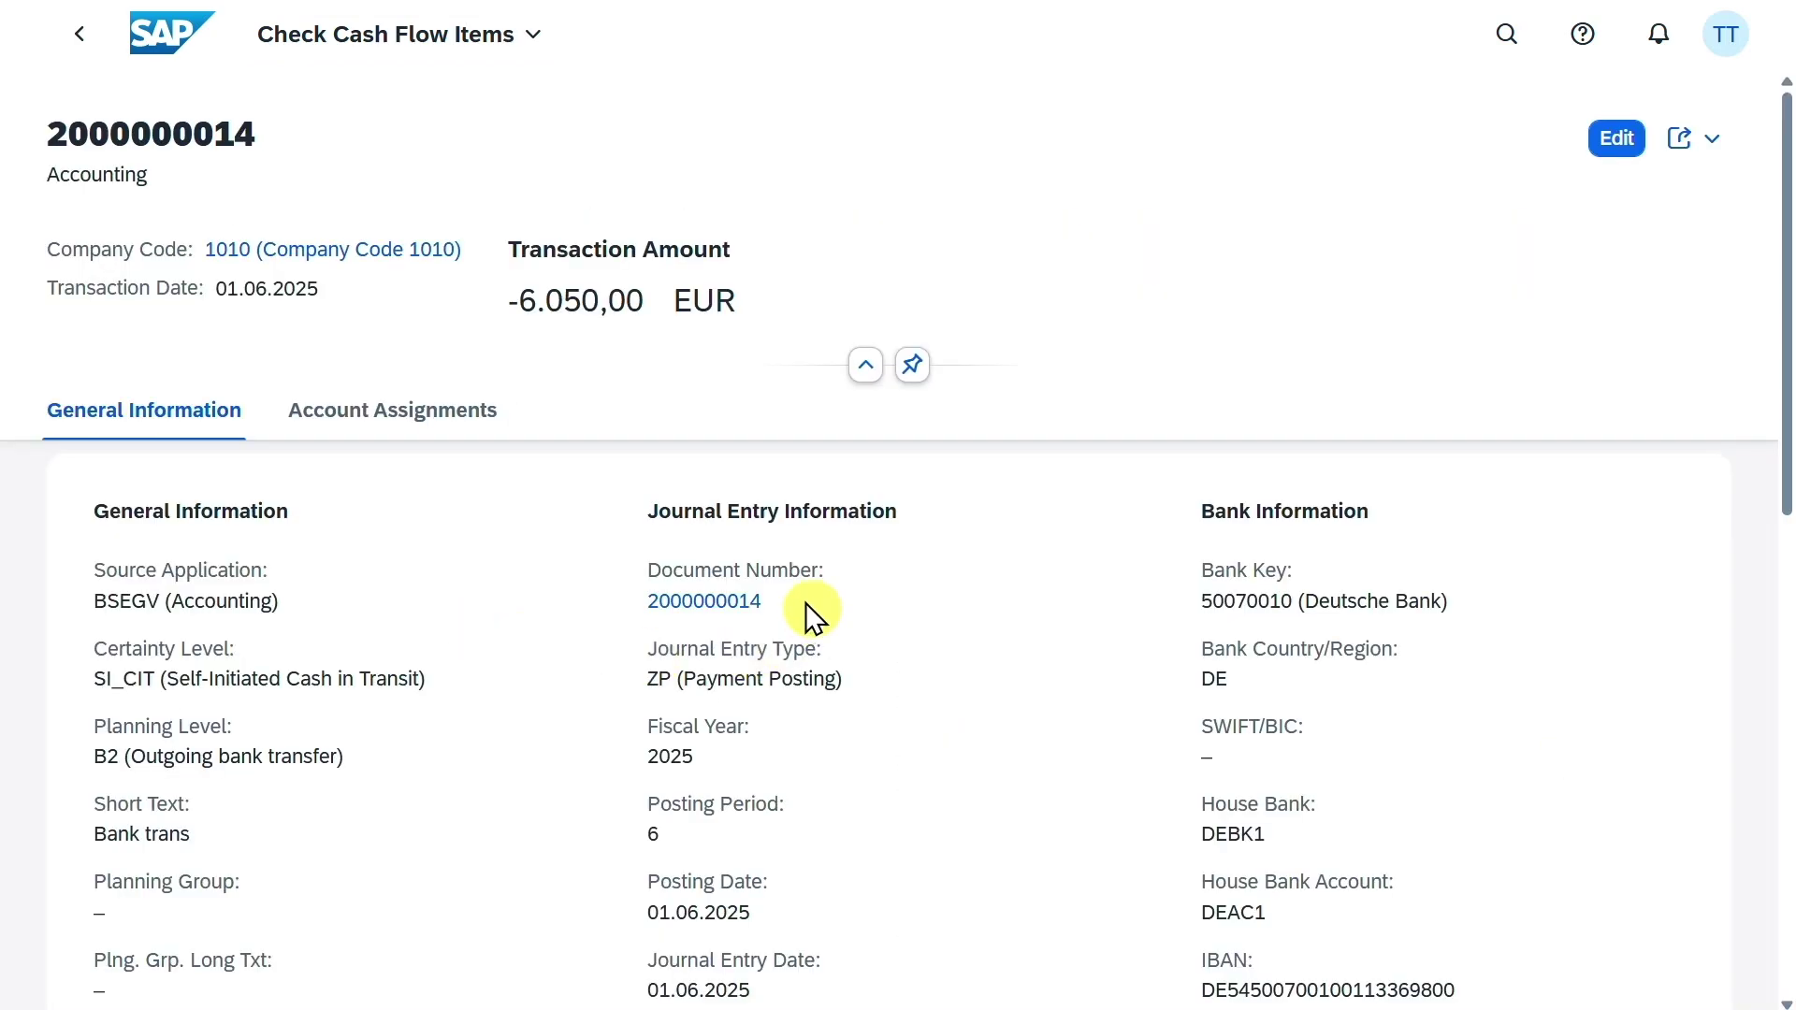
{"action": "left_click", "coordinate": [80, 34]}
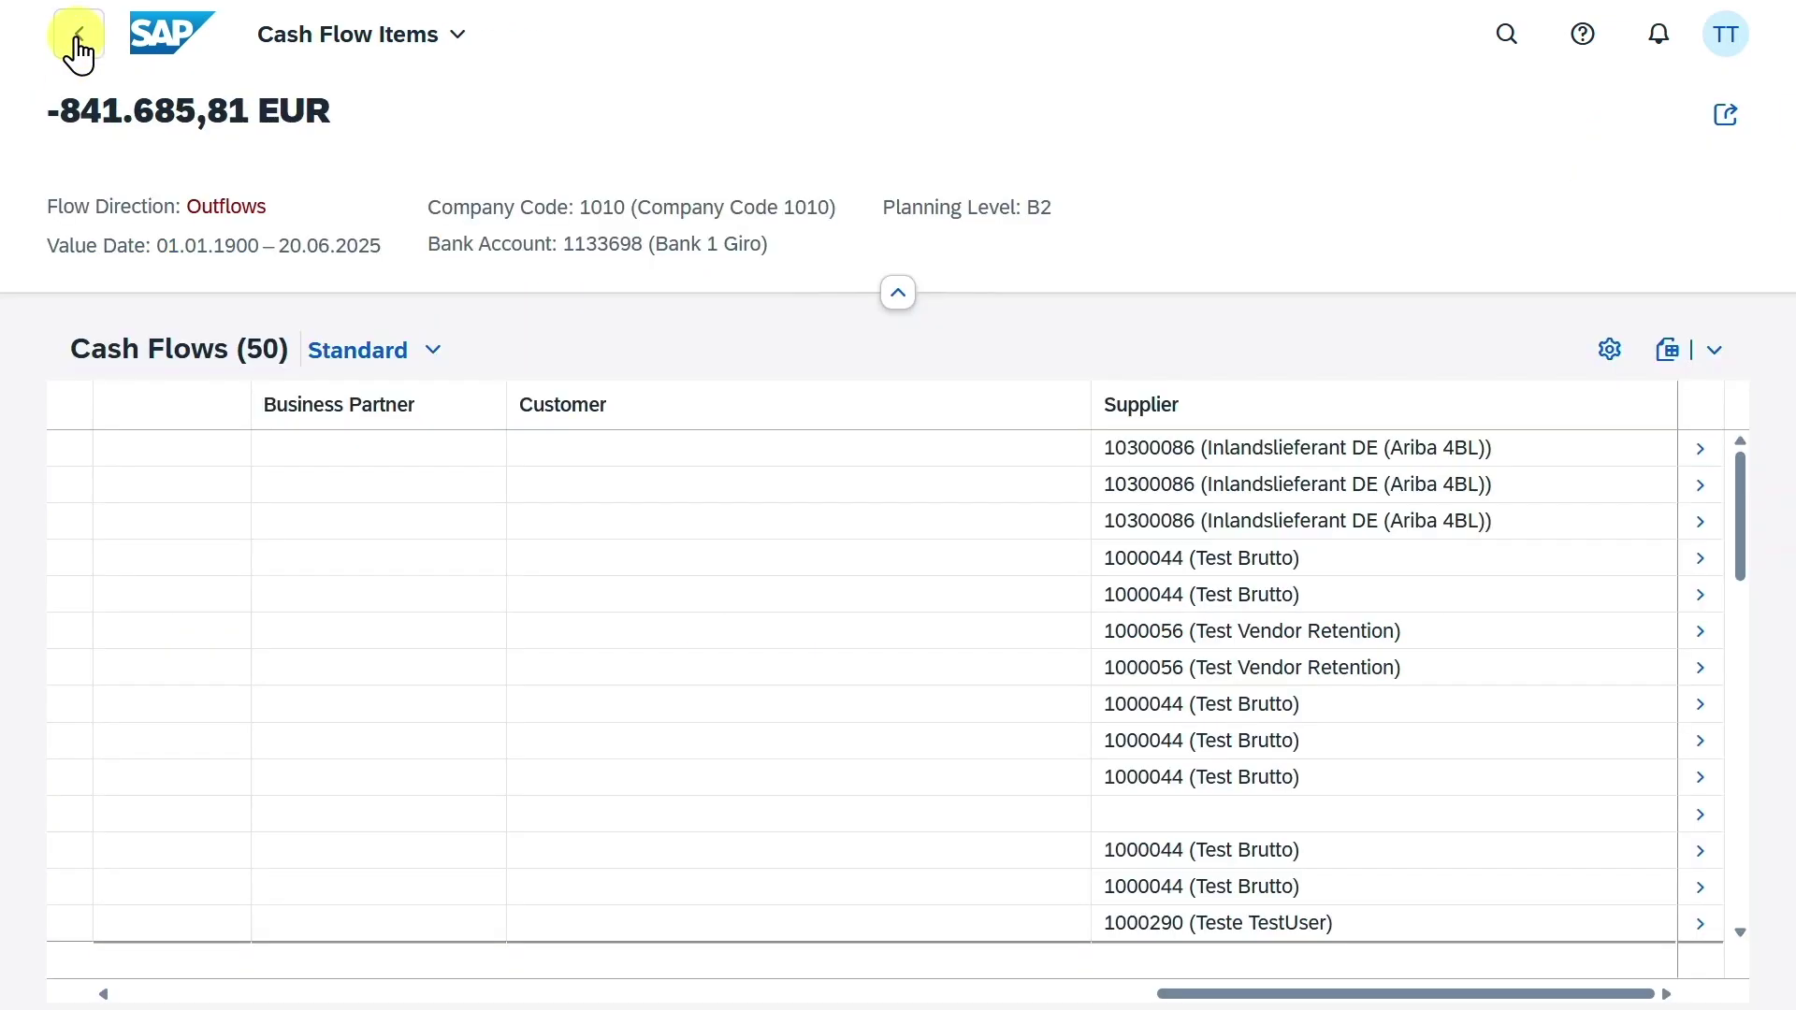
{"action": "left_click", "coordinate": [80, 34]}
- Scroll the cash flow table across the July 2025, 2025 and Future columns and mark M2 in Time Period
{"action": "left_click_drag", "start_coordinate": [465, 991], "coordinate": [572, 997]}
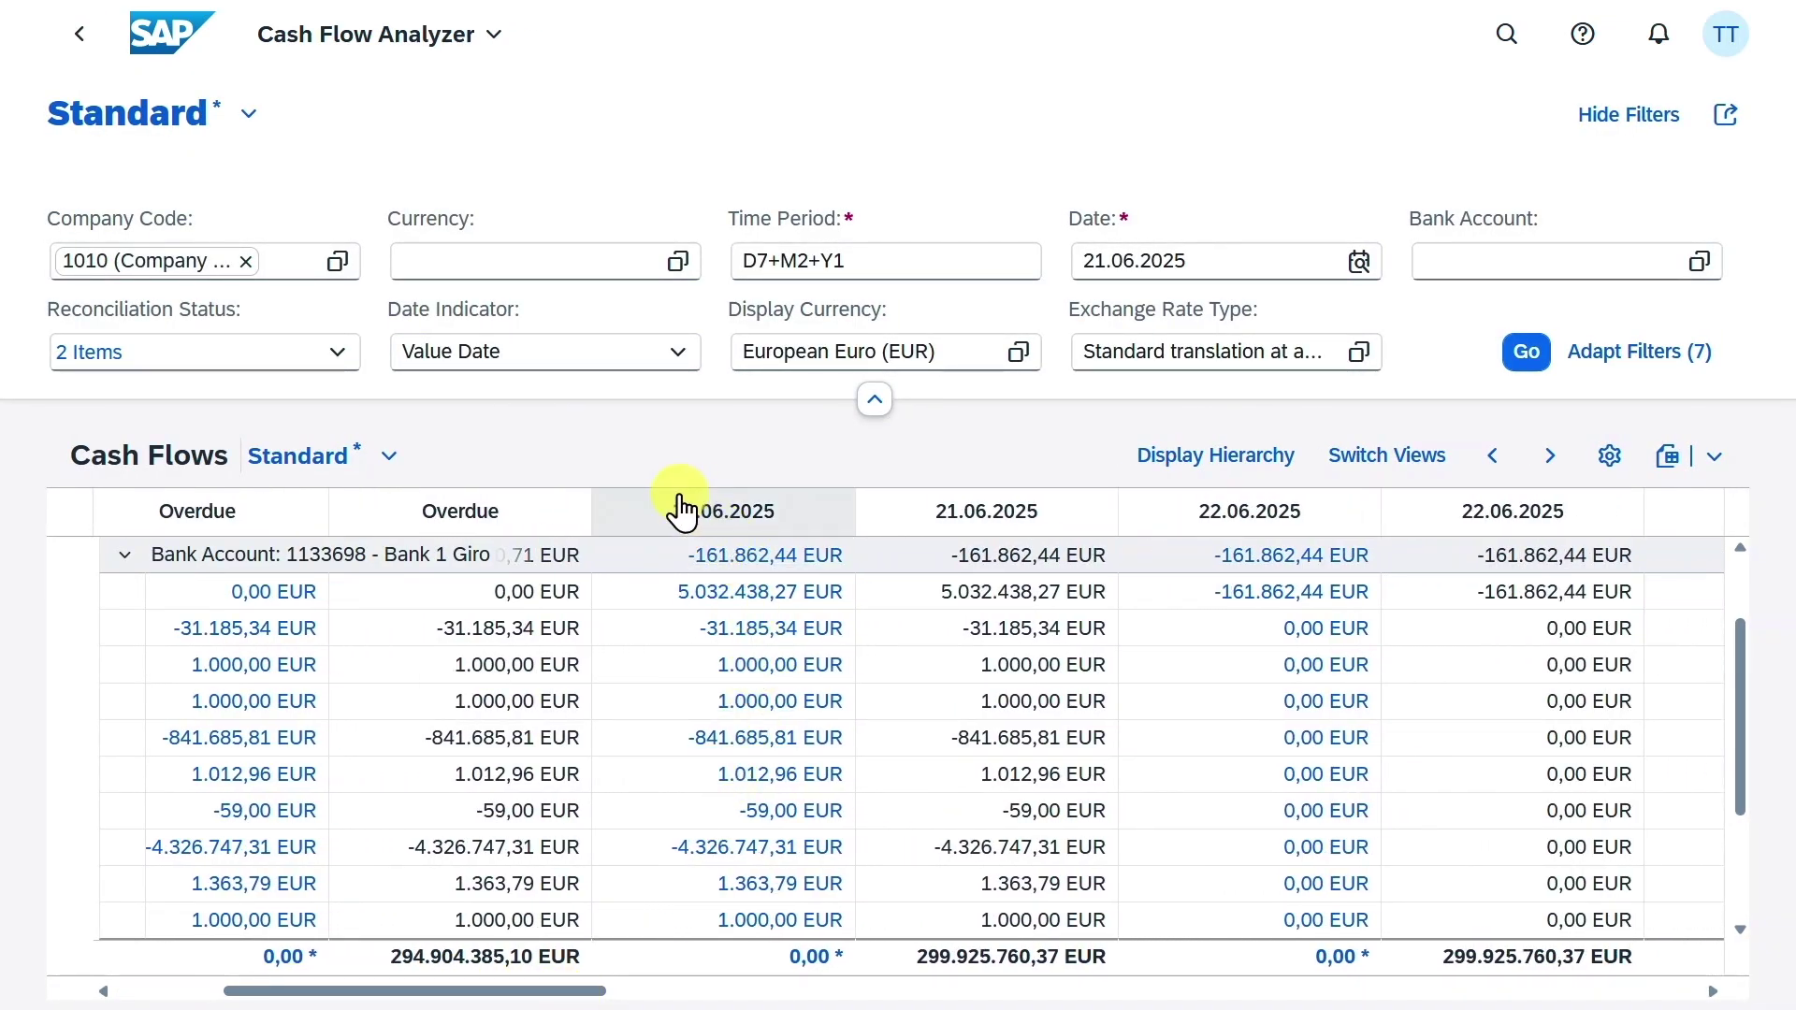
{"action": "left_click_drag", "start_coordinate": [593, 990], "coordinate": [795, 991]}
{"action": "scroll", "coordinate": [1067, 489], "scroll_direction": "right", "scroll_amount": 5}
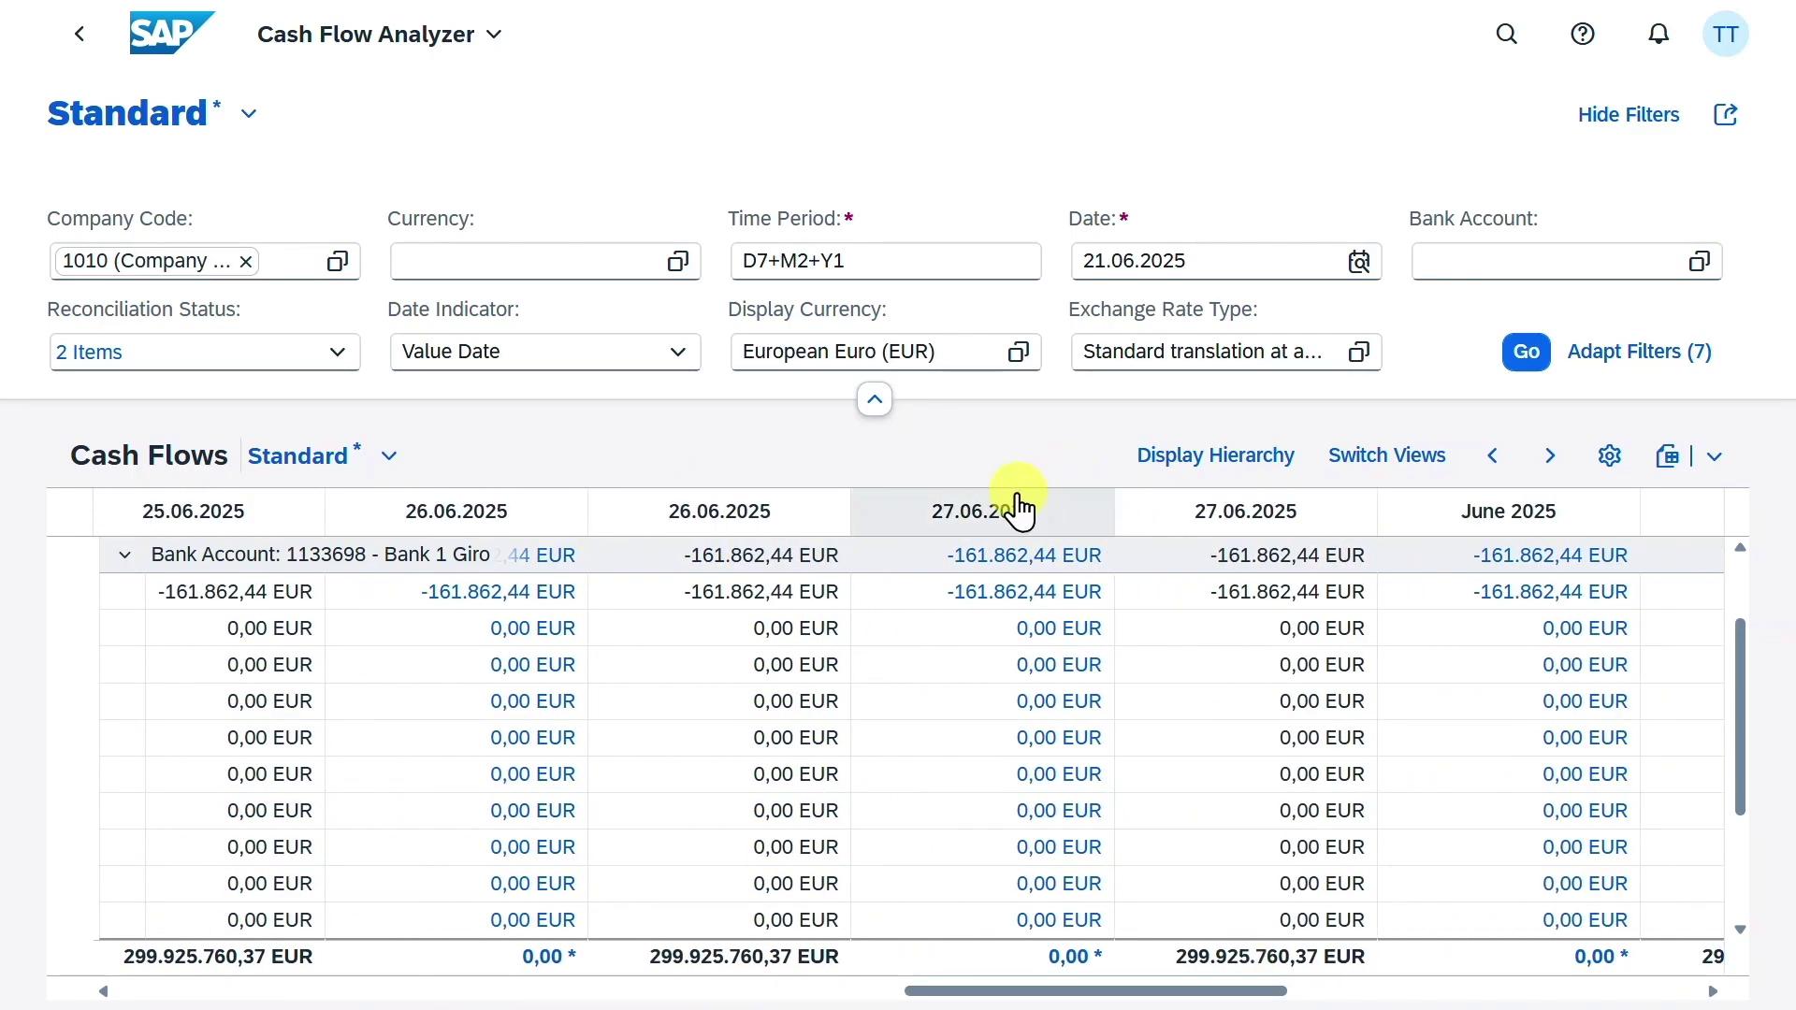
{"action": "scroll", "coordinate": [854, 534], "scroll_direction": "right", "scroll_amount": 2}
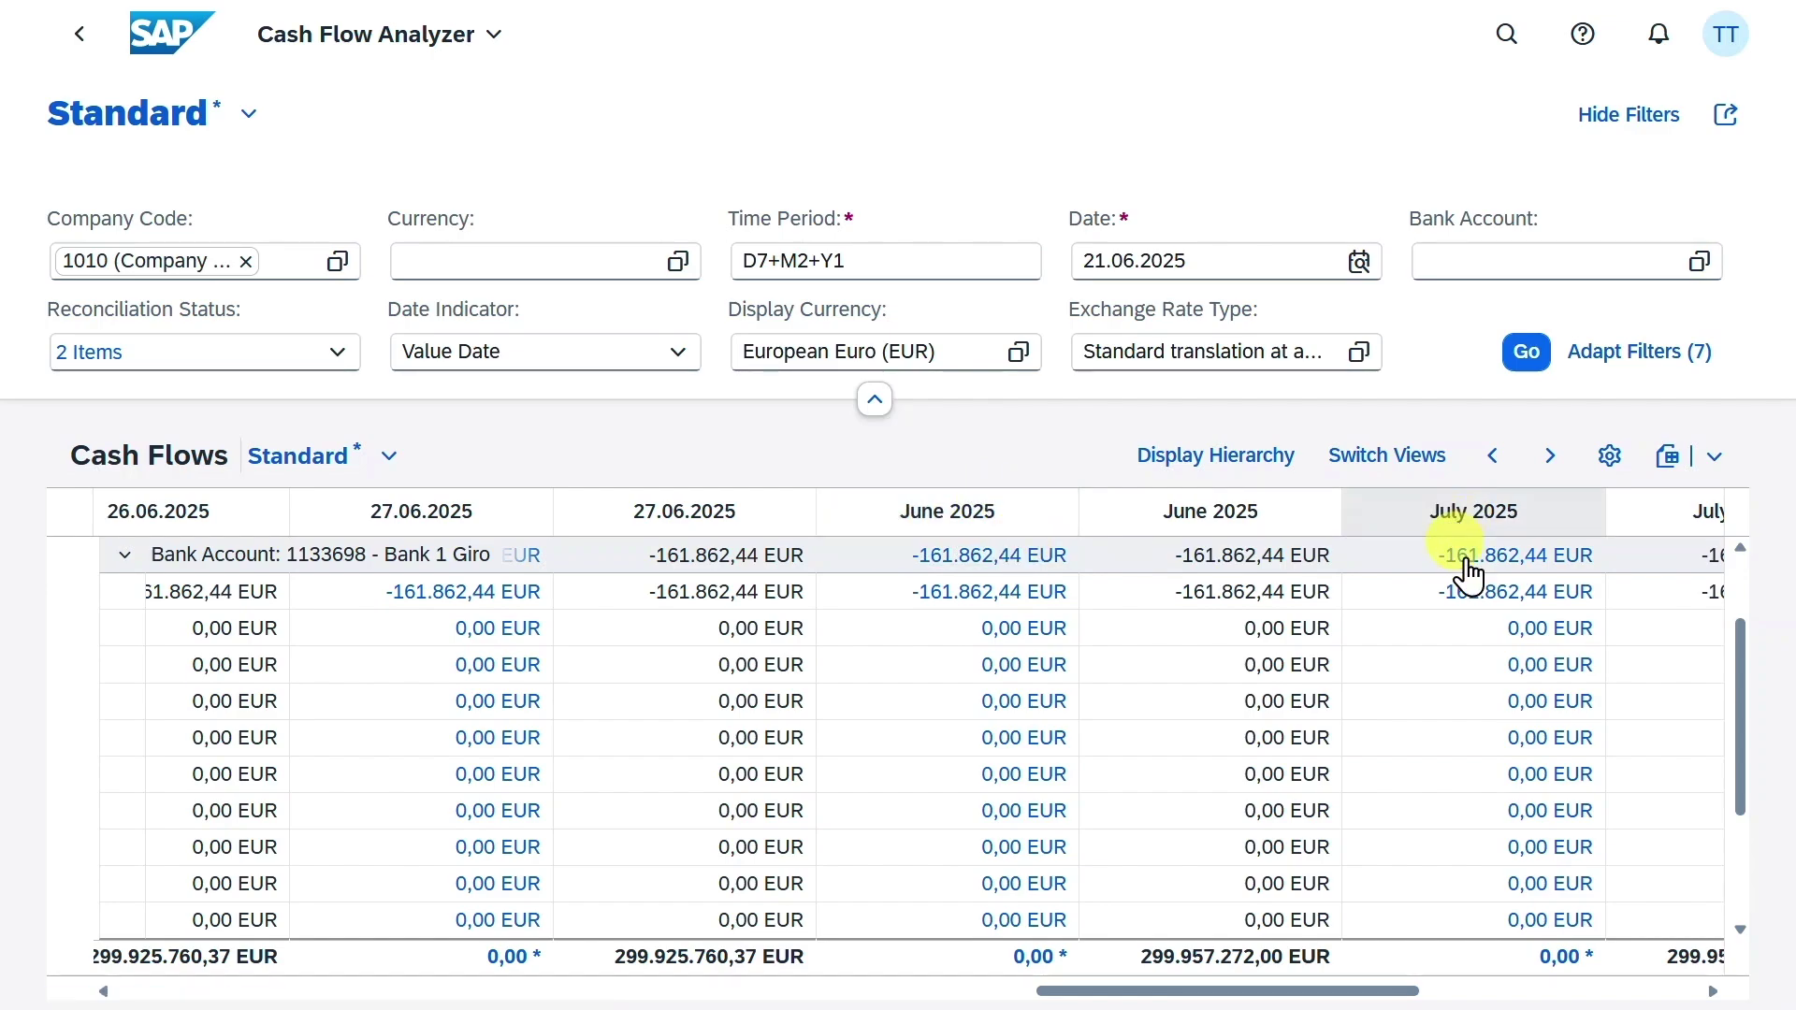
{"action": "left_click_drag", "start_coordinate": [1243, 989], "coordinate": [1523, 990]}
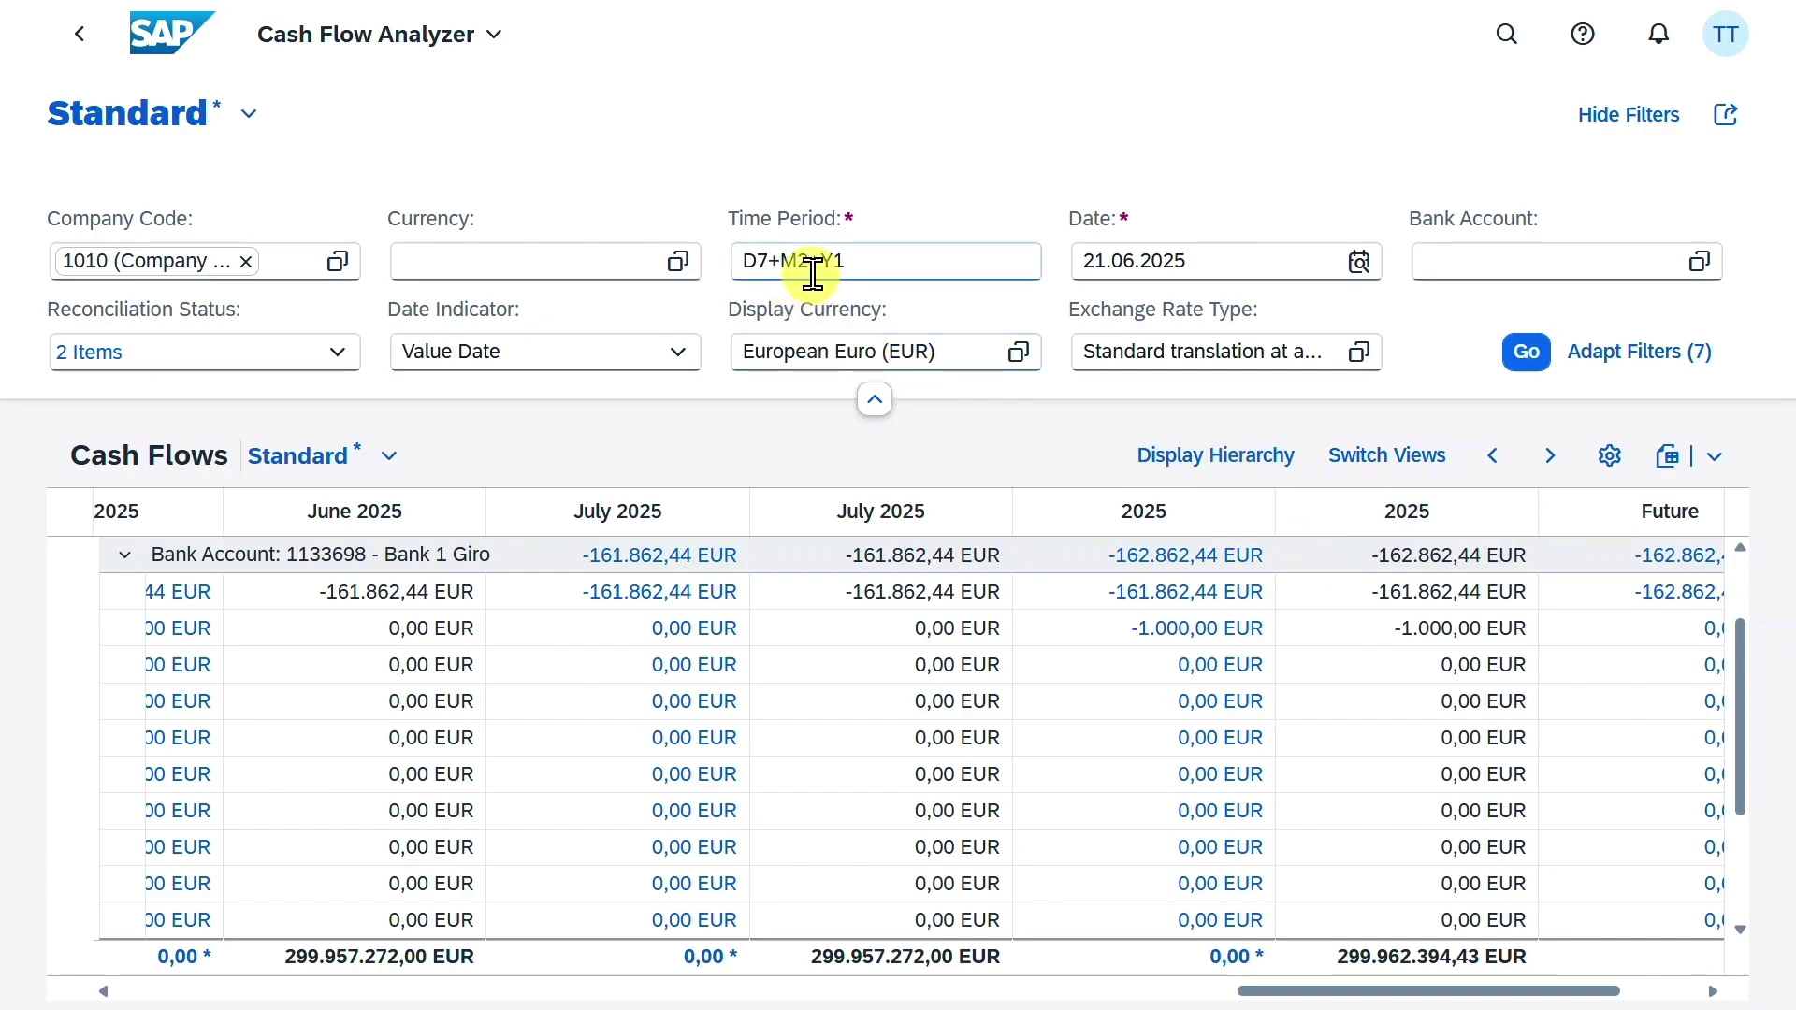
{"action": "left_click_drag", "start_coordinate": [807, 263], "coordinate": [786, 263]}
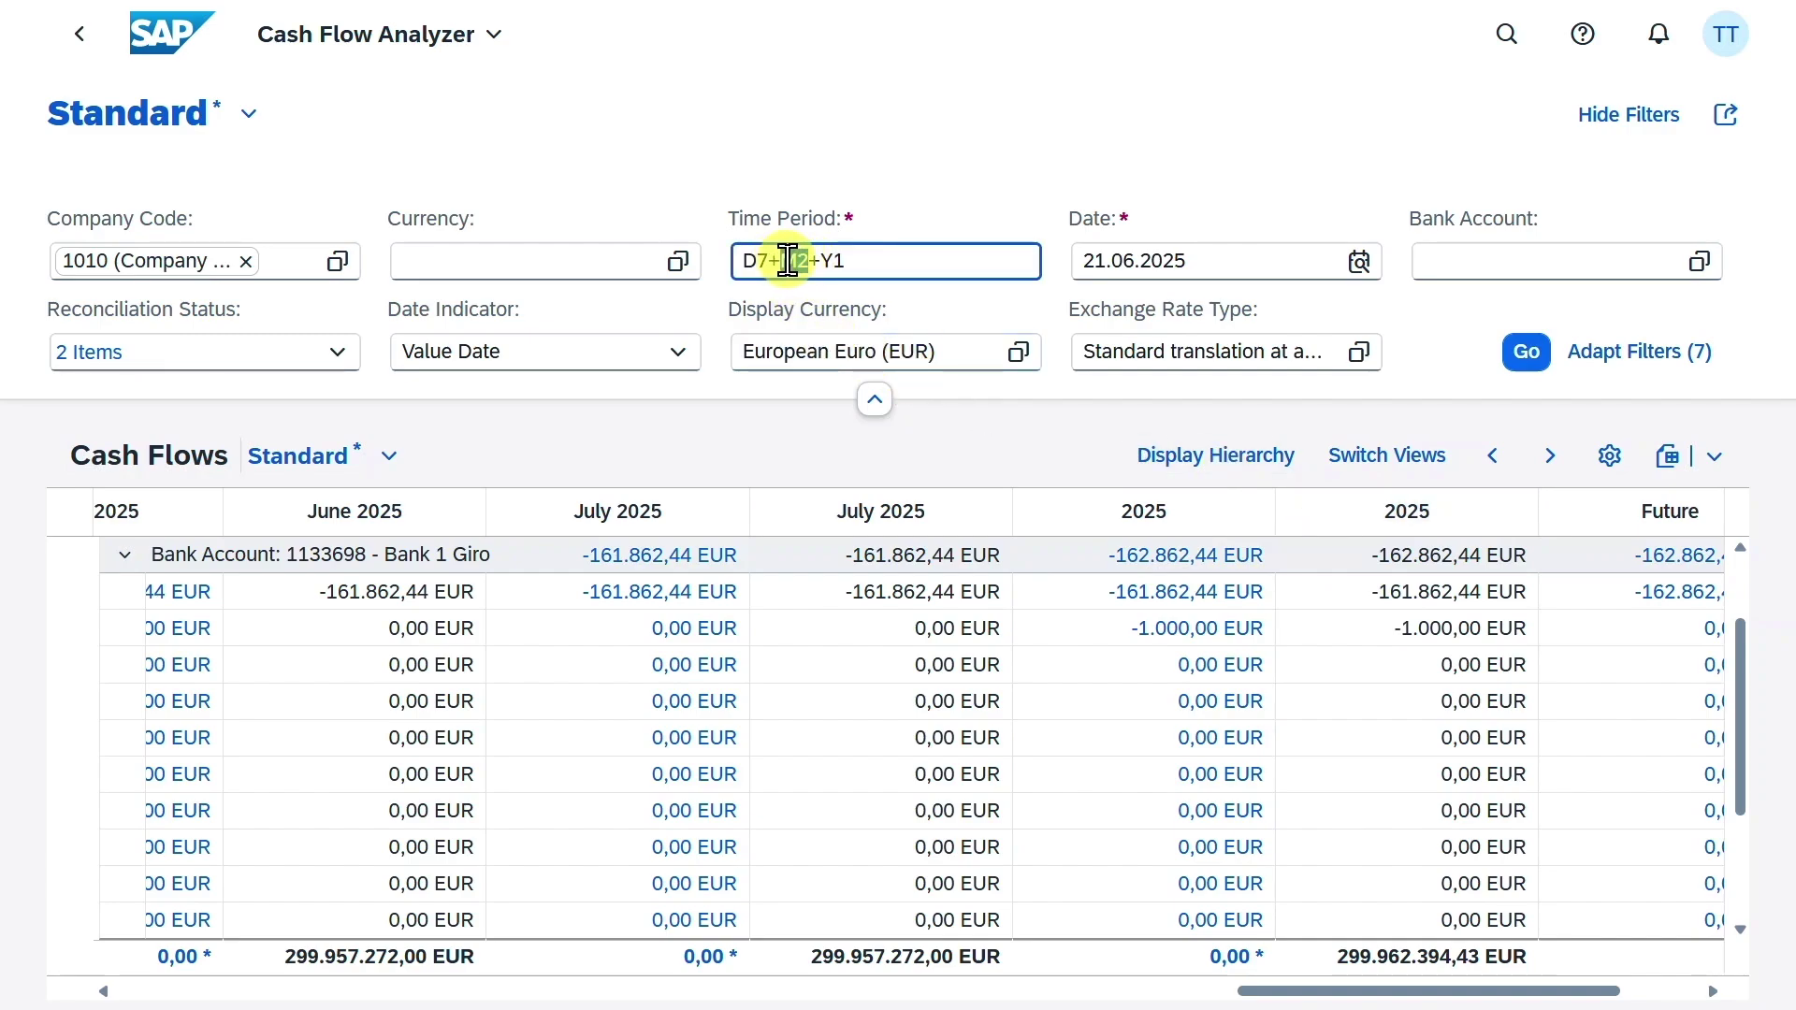
{"action": "left_click_drag", "start_coordinate": [1342, 990], "coordinate": [1422, 990]}
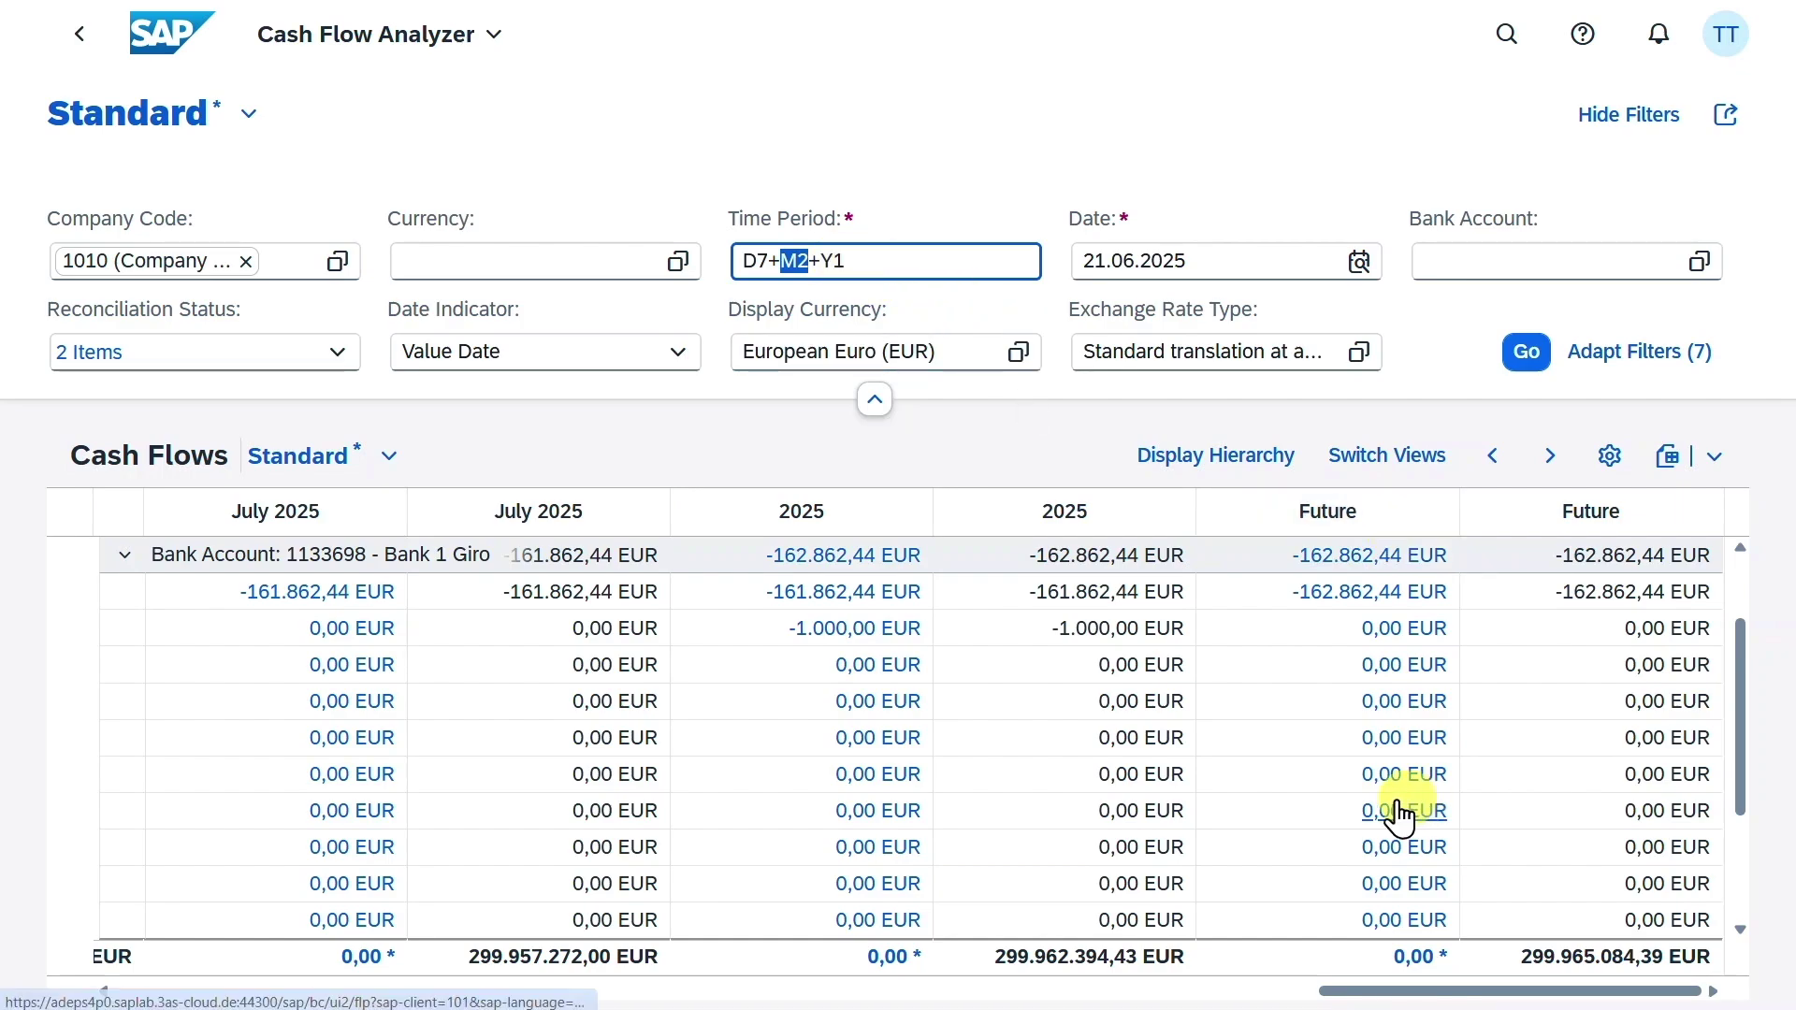
{"action": "left_click", "coordinate": [1229, 462]}
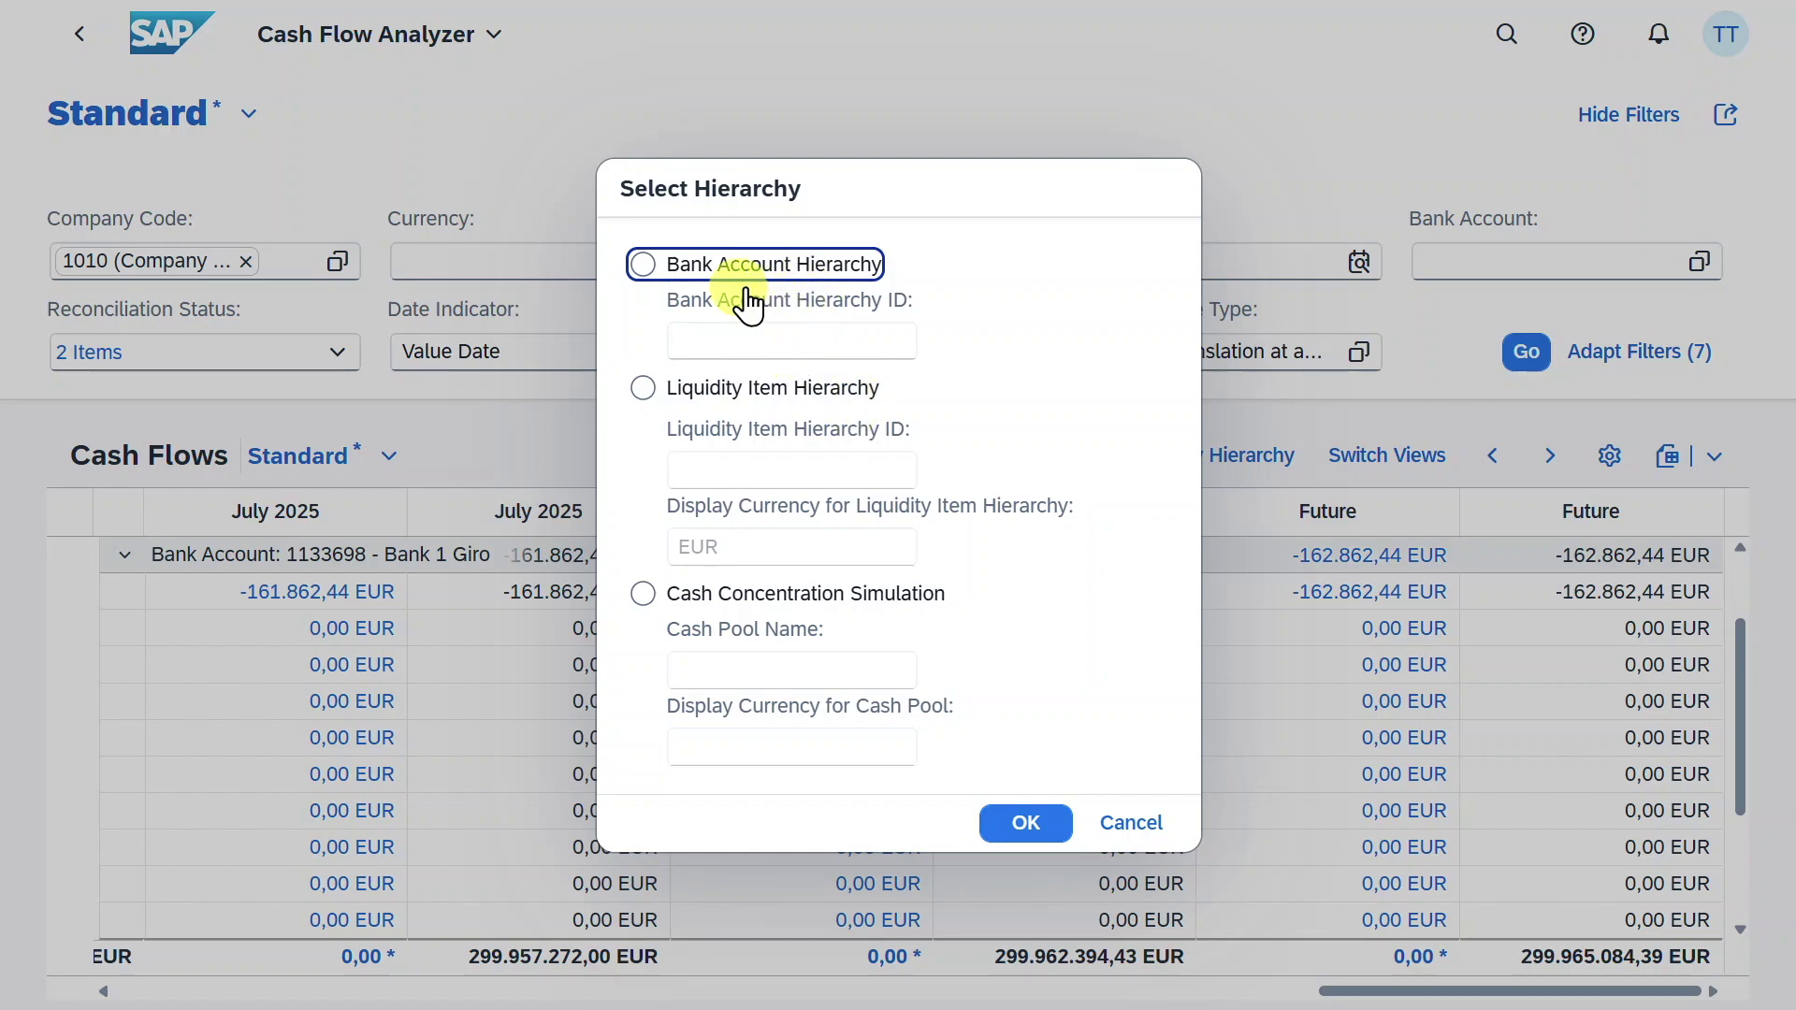
{"action": "left_click", "coordinate": [645, 267]}
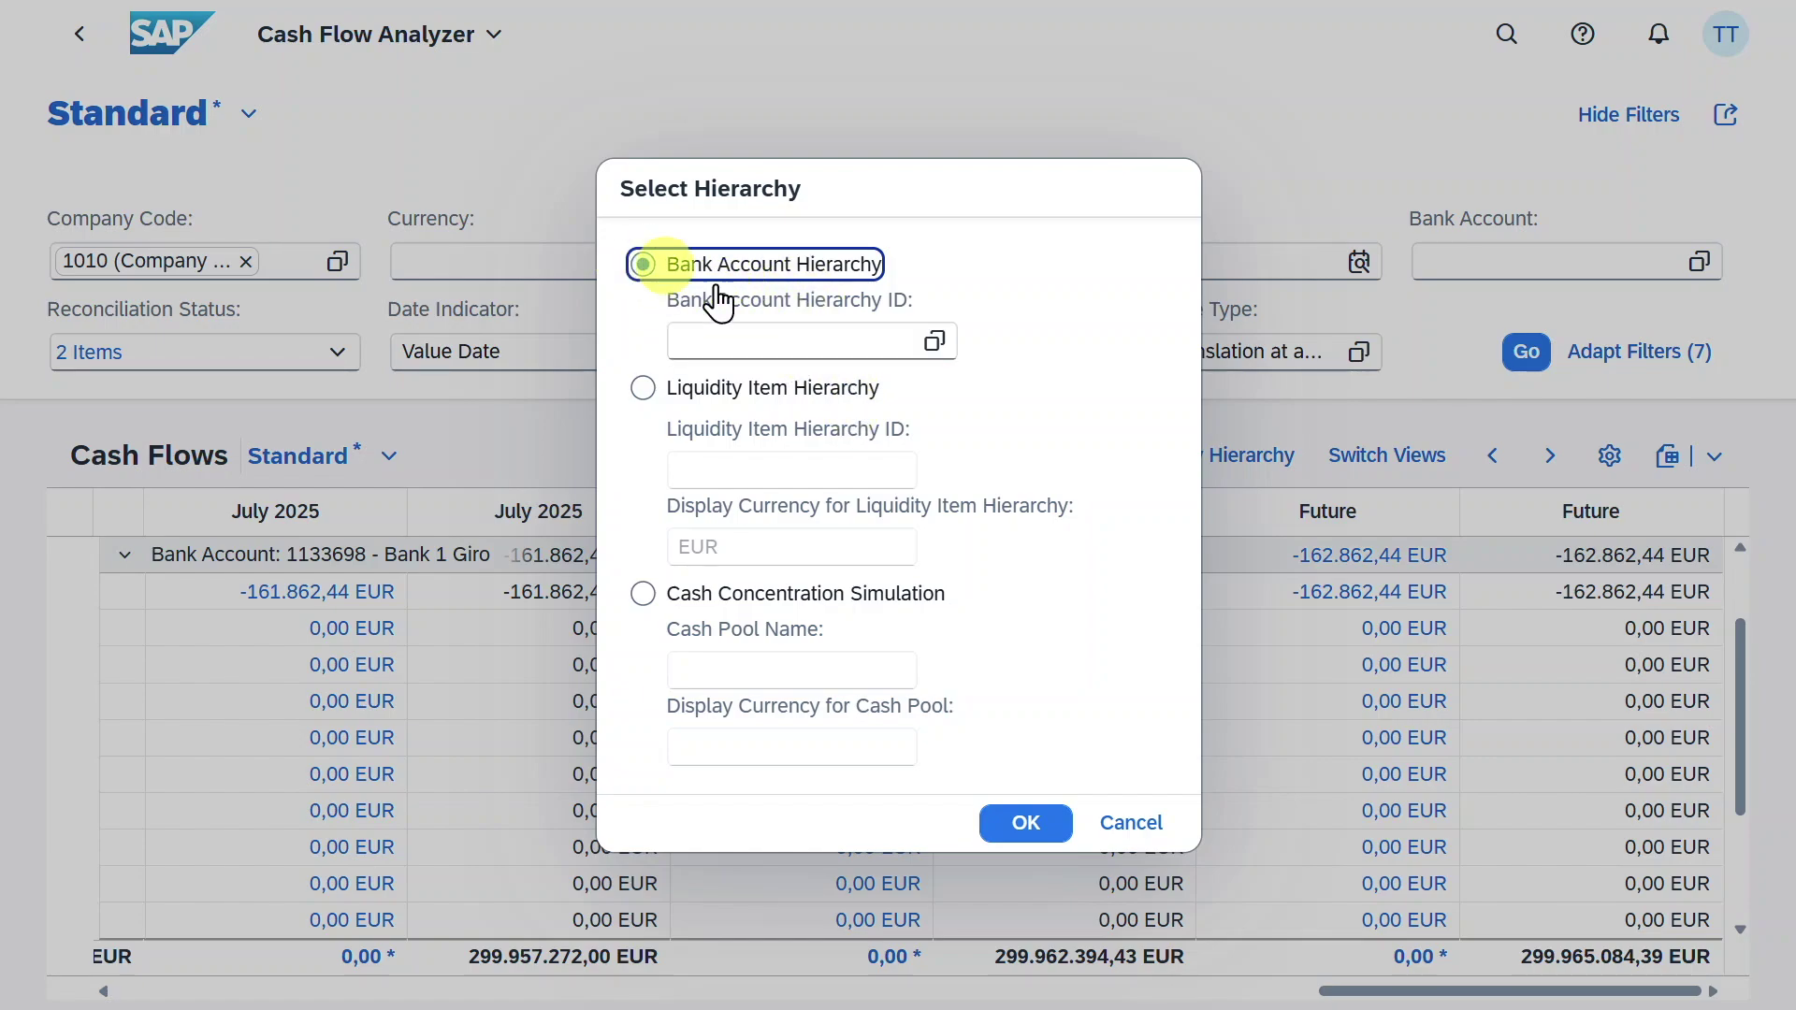
{"action": "left_click", "coordinate": [936, 344]}
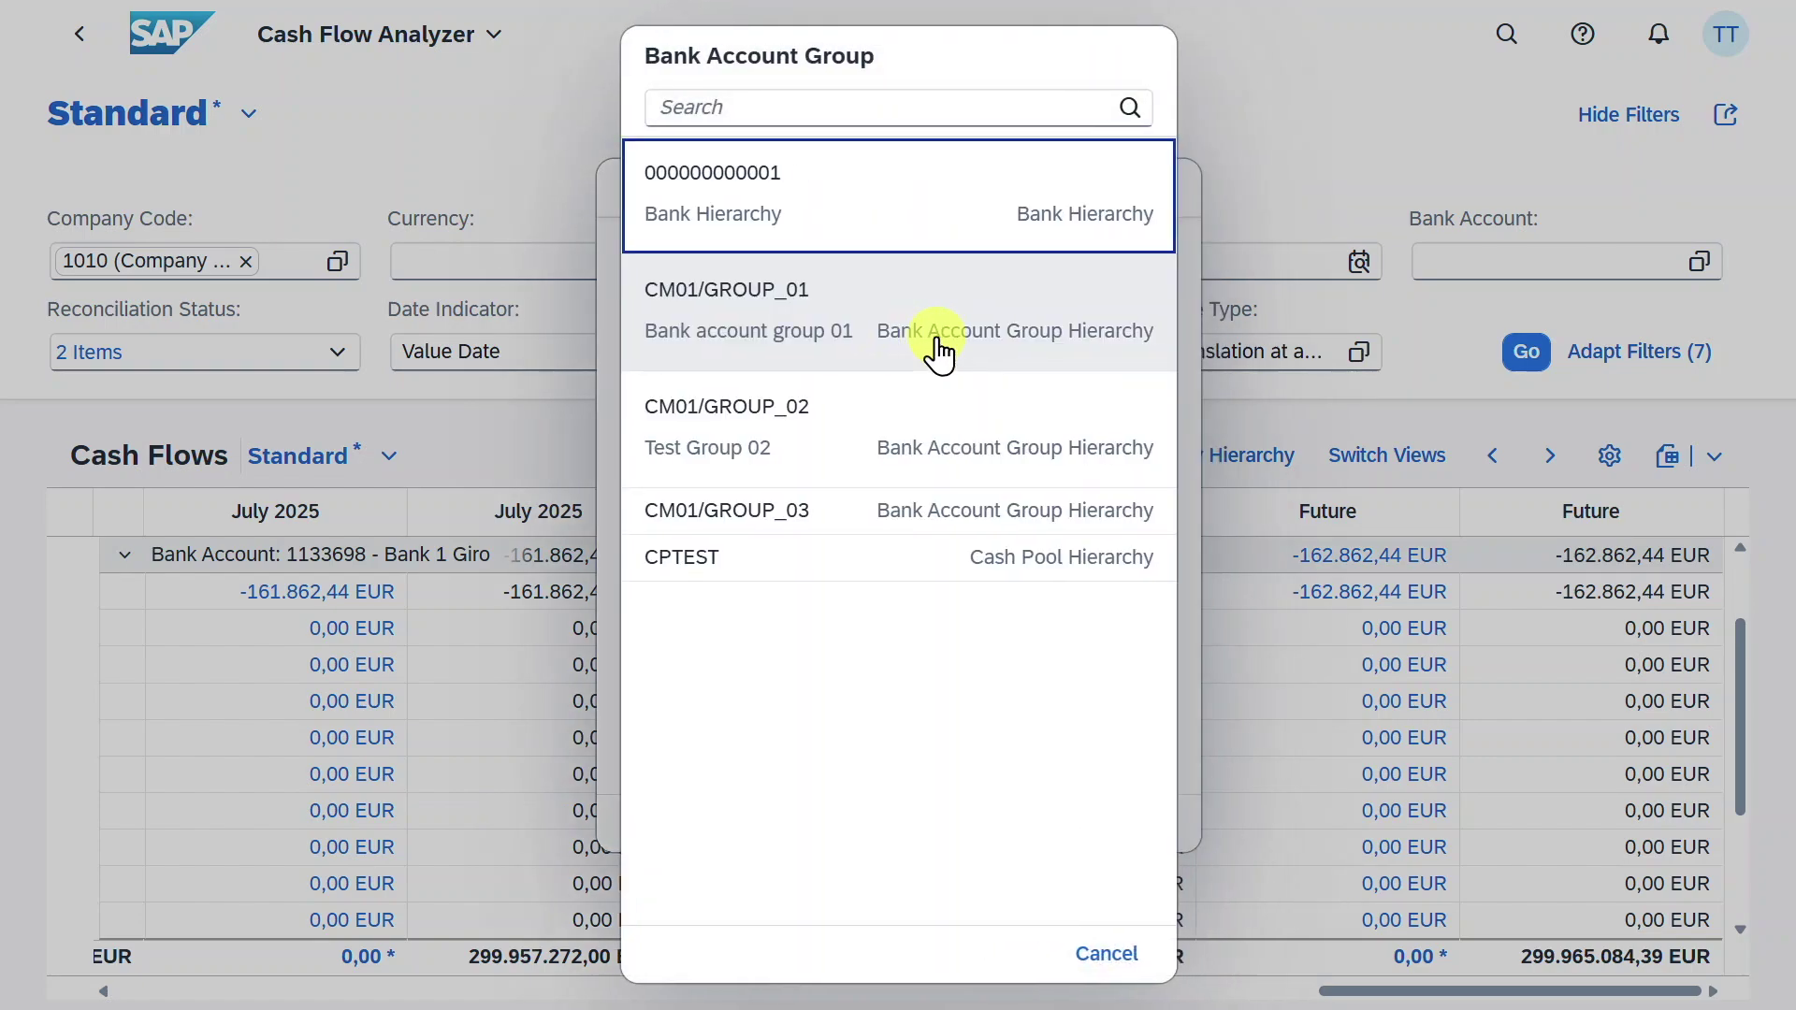
{"action": "left_click", "coordinate": [812, 220]}
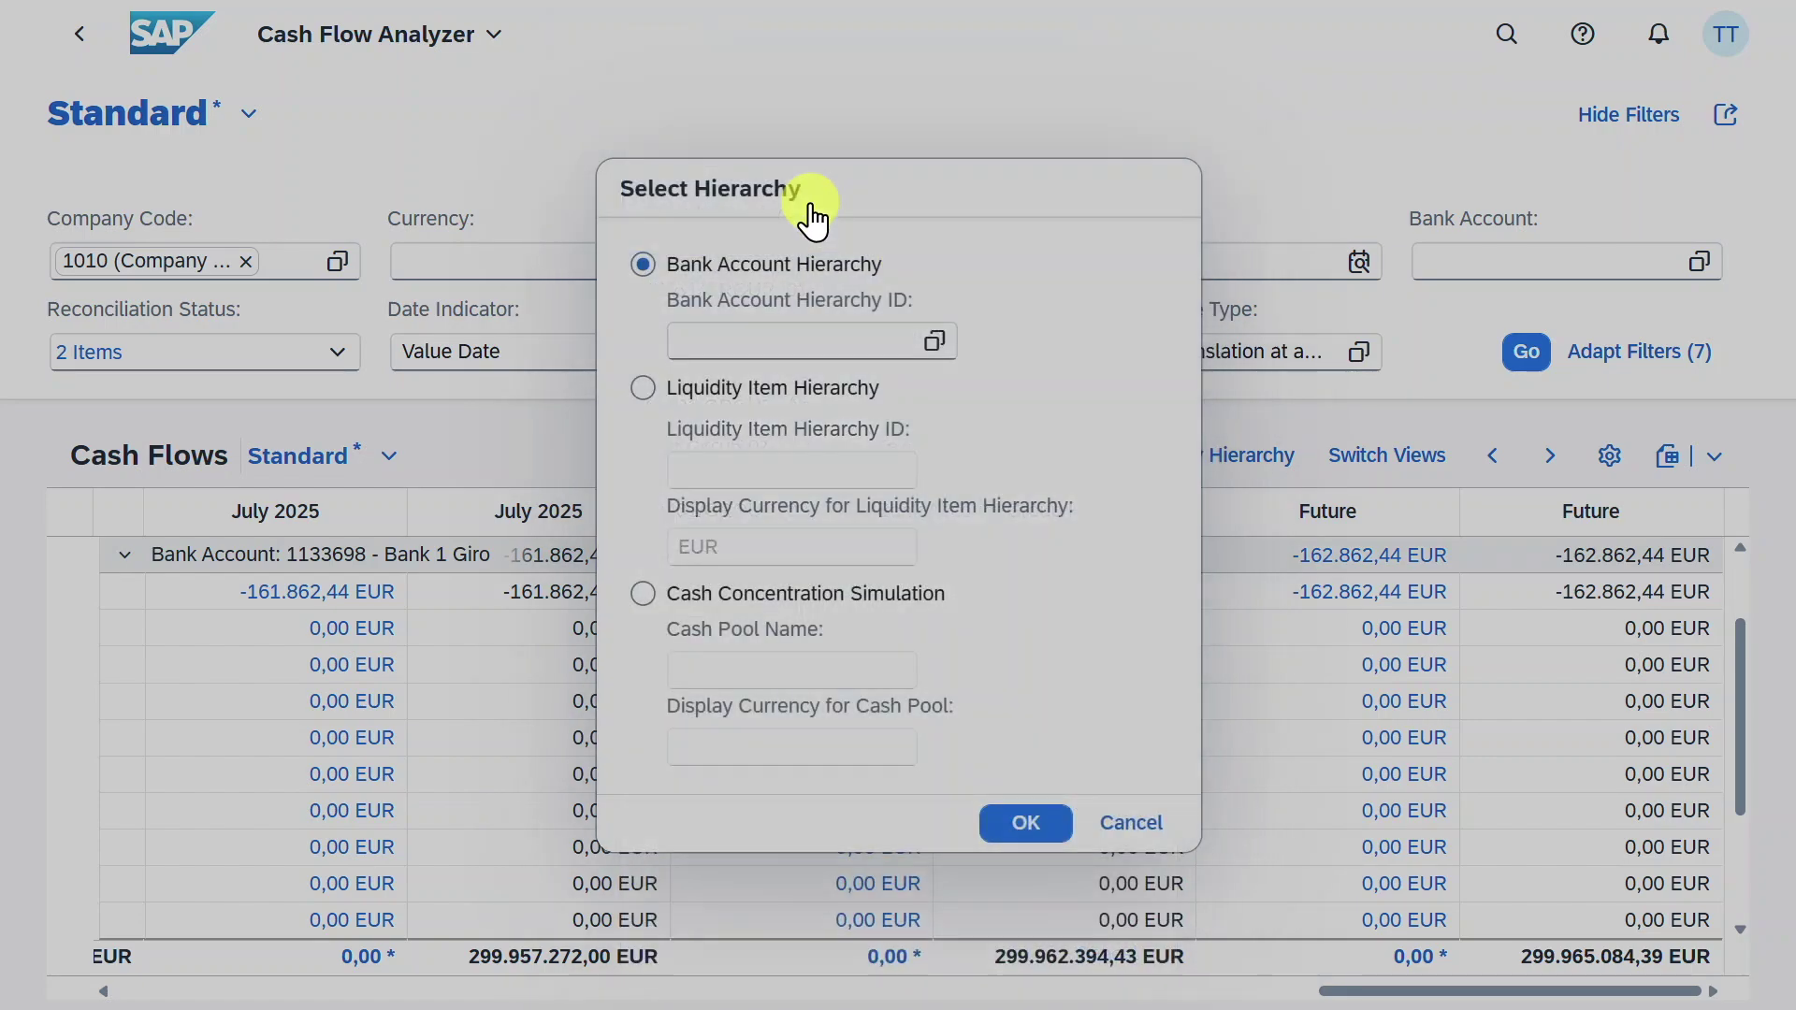
{"action": "left_click", "coordinate": [1029, 827]}
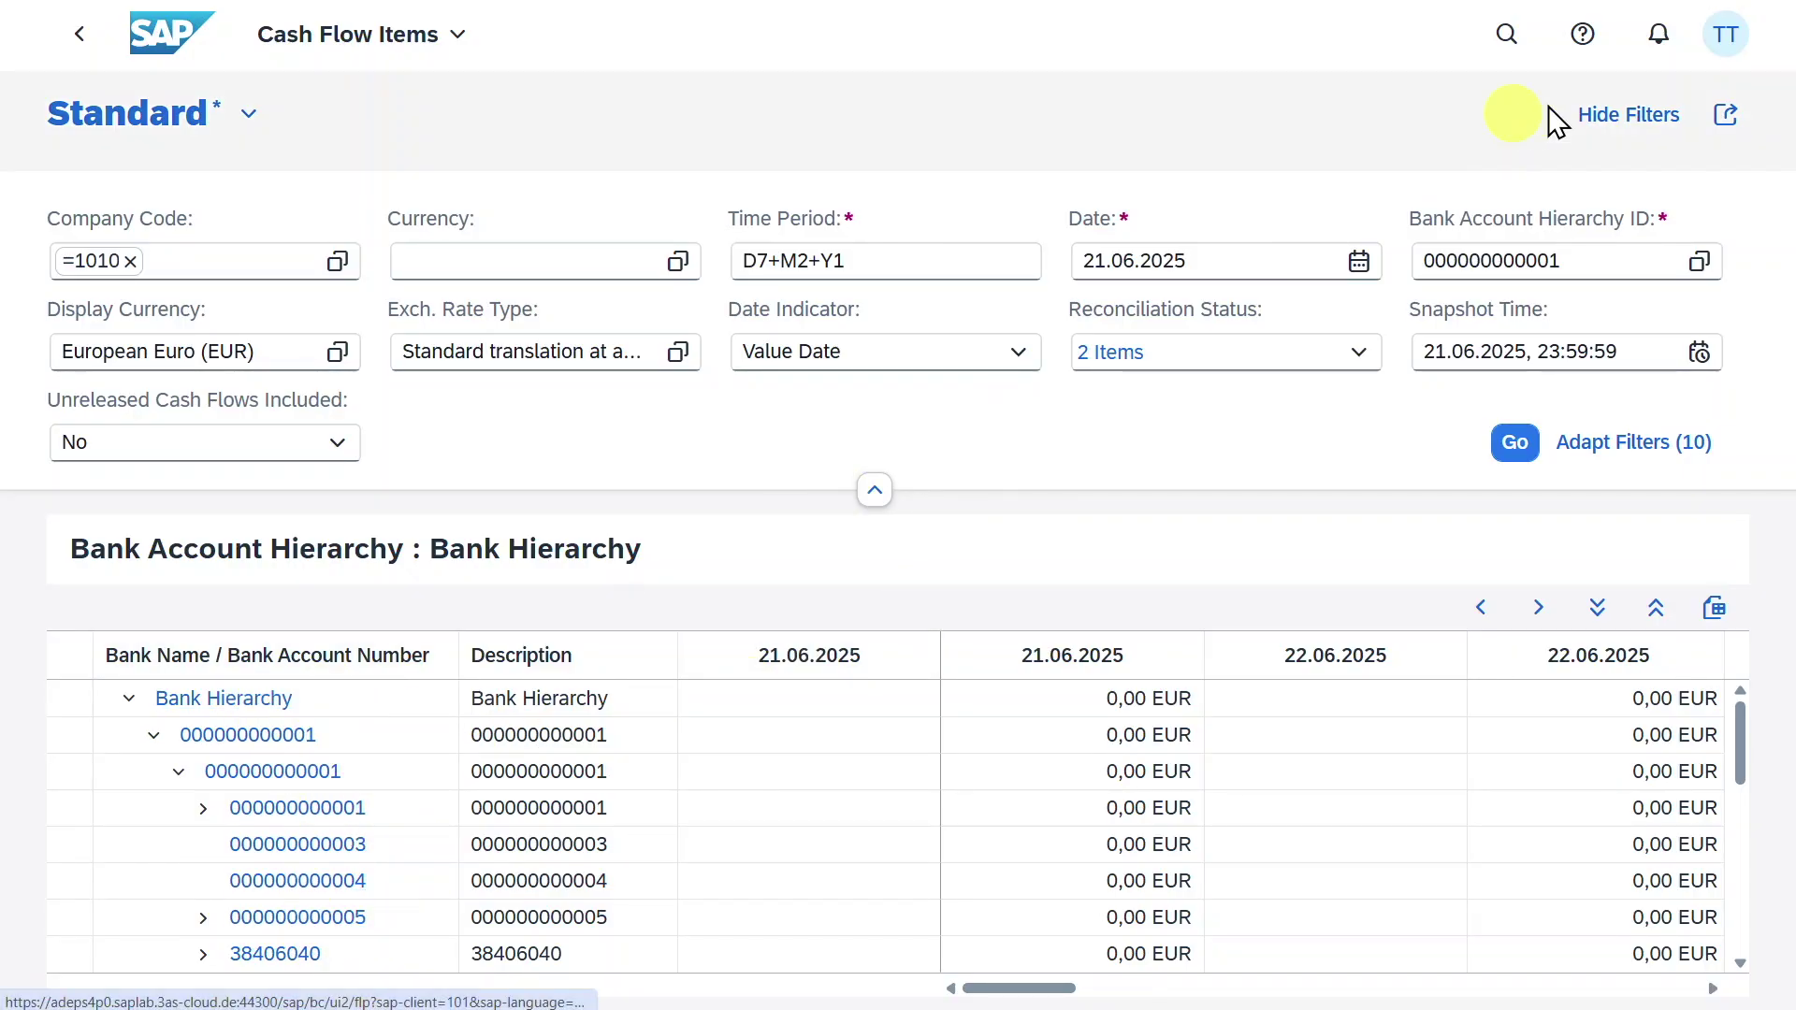
{"action": "left_click", "coordinate": [1510, 36]}
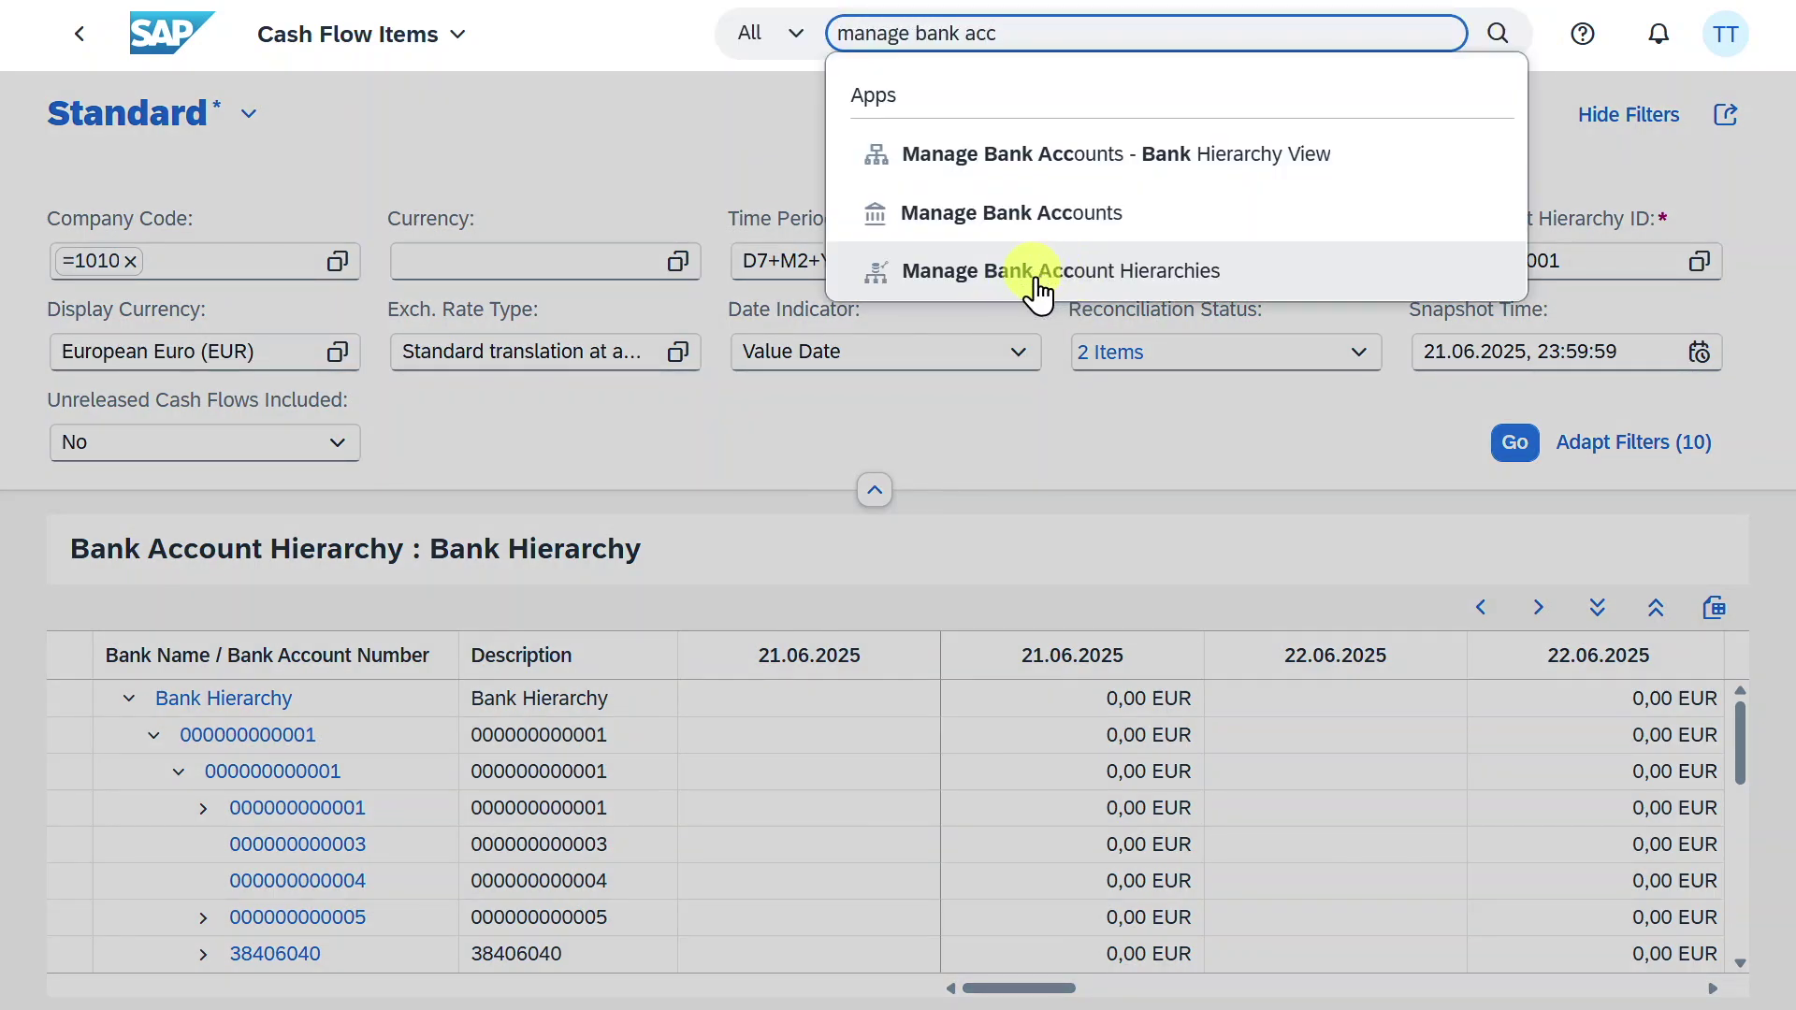
{"action": "left_click", "coordinate": [1107, 222]}
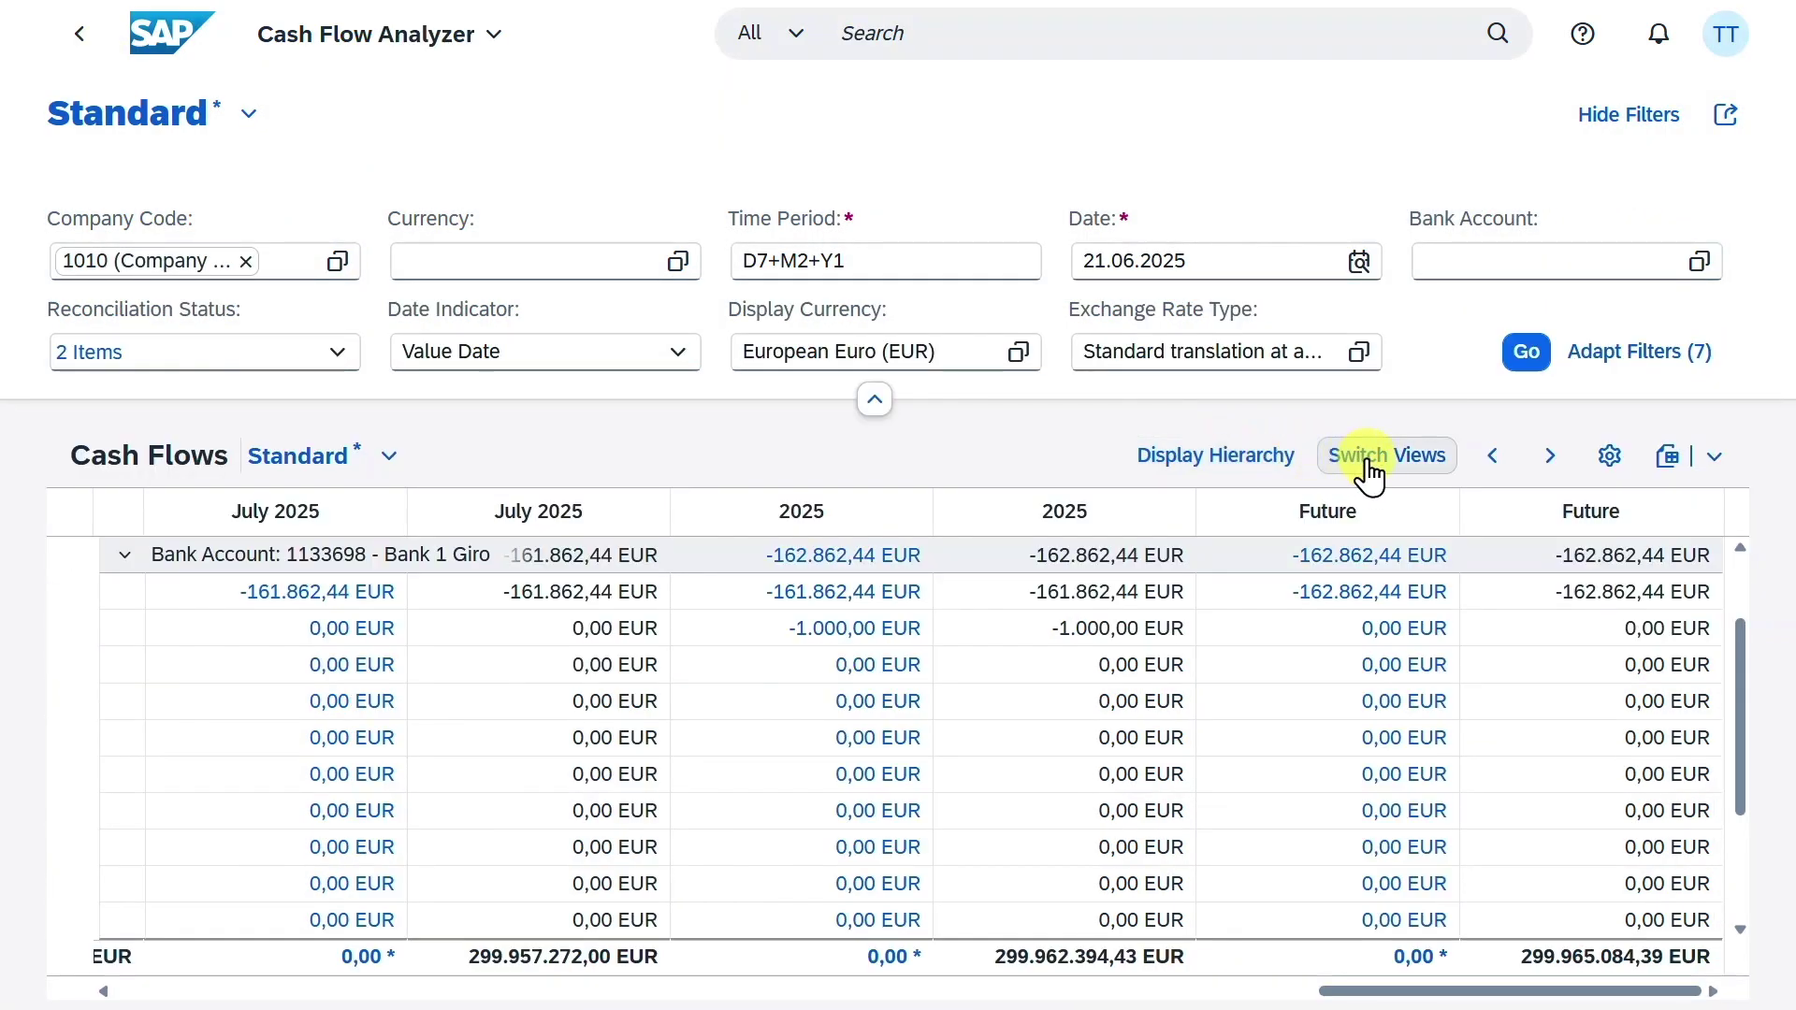
- Switch the cash flow table from balances to the Delta View
{"action": "left_click", "coordinate": [1410, 472]}
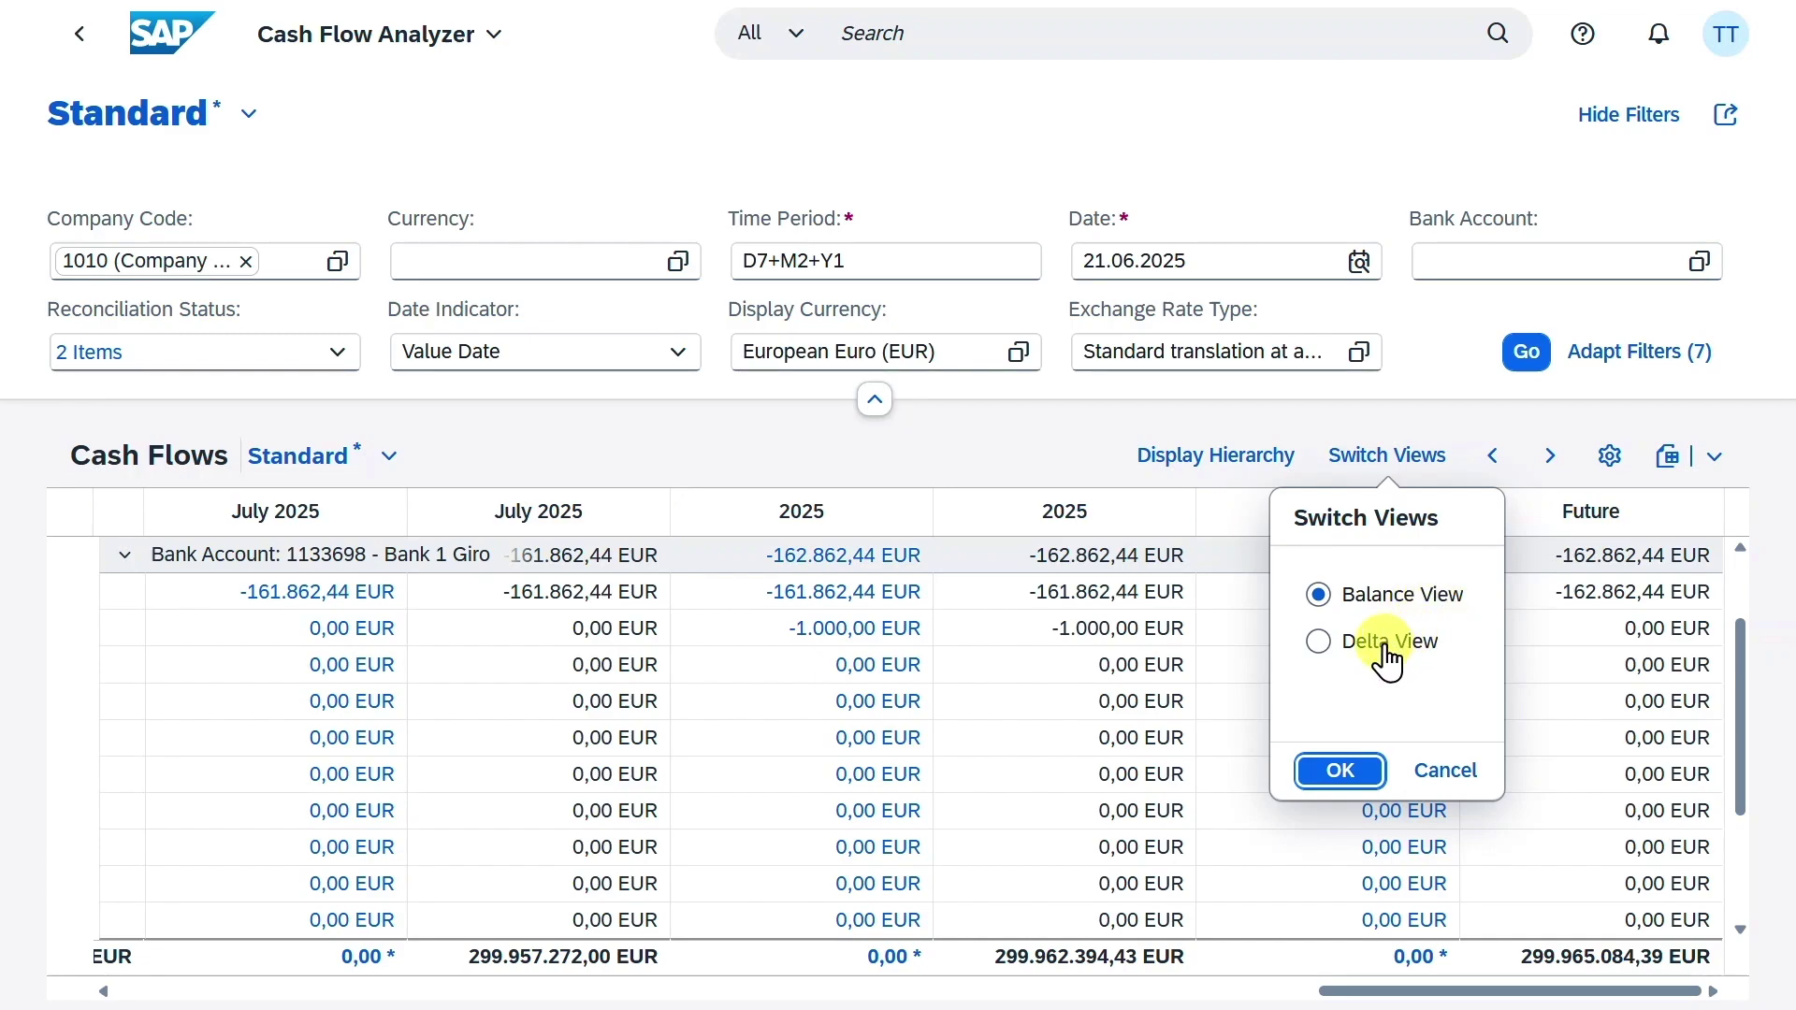
{"action": "left_click", "coordinate": [1319, 642]}
{"action": "left_click", "coordinate": [1337, 772]}
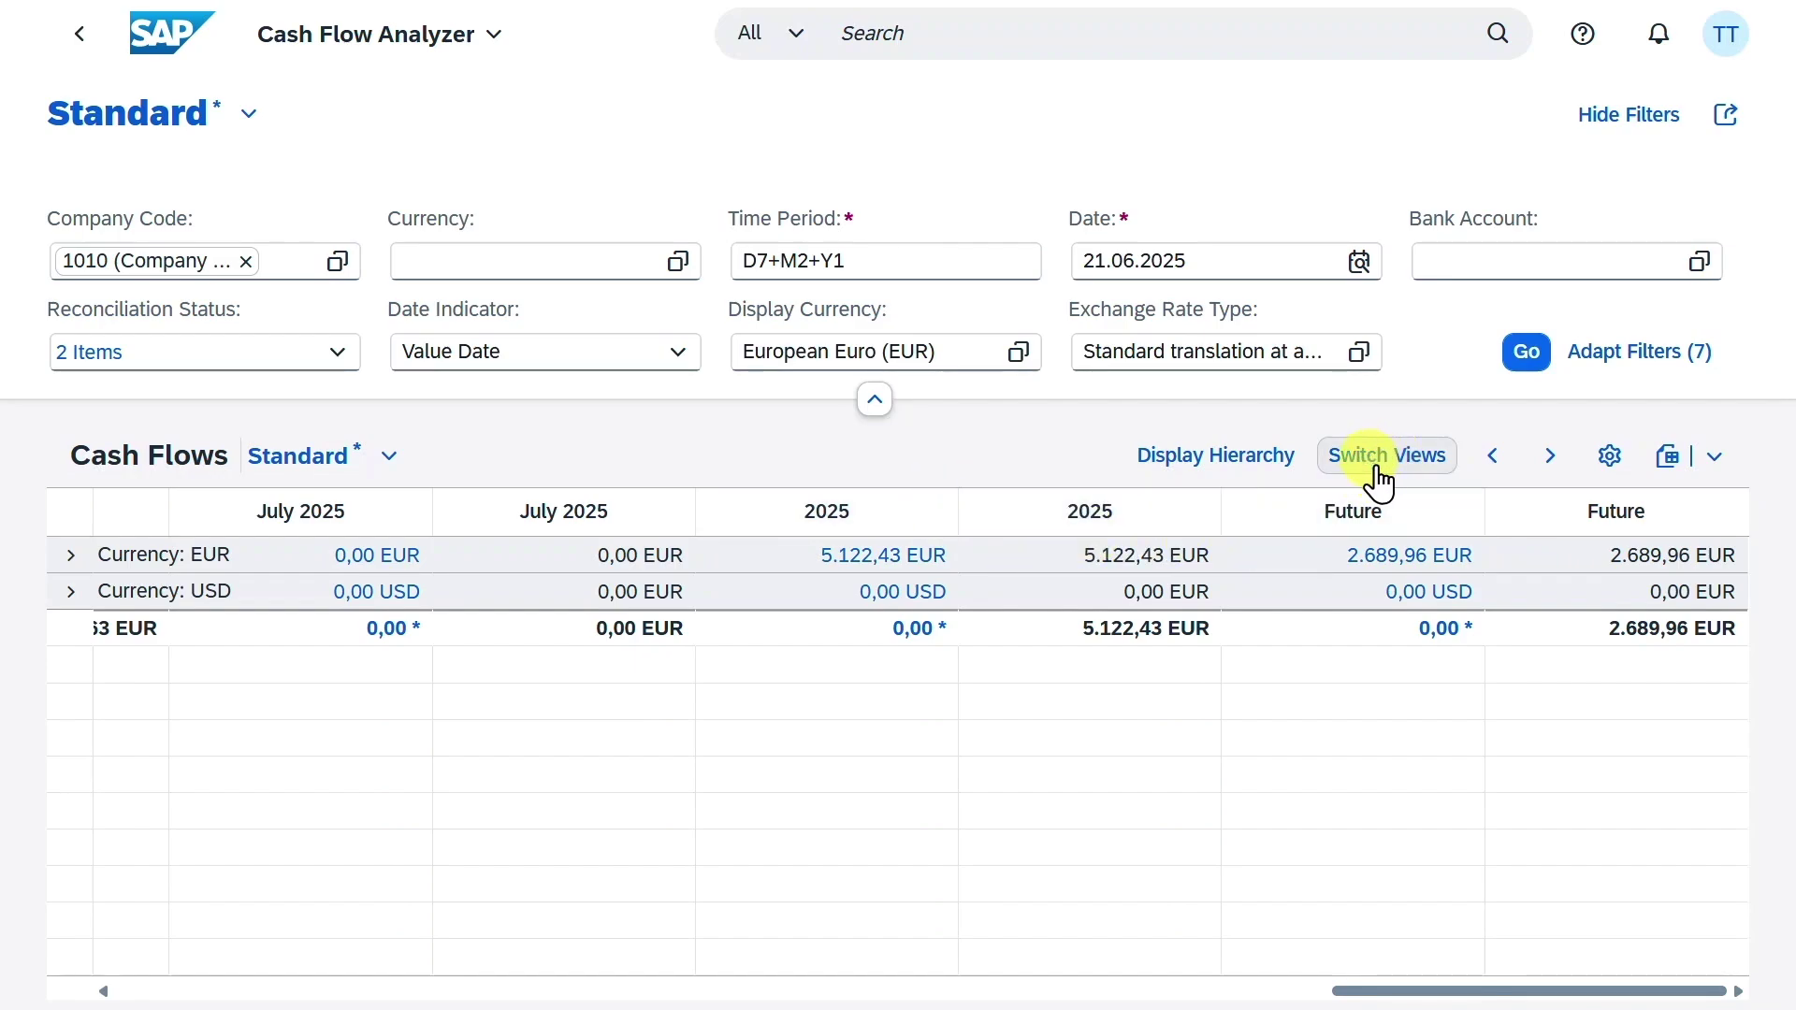
{"action": "left_click", "coordinate": [1579, 39]}
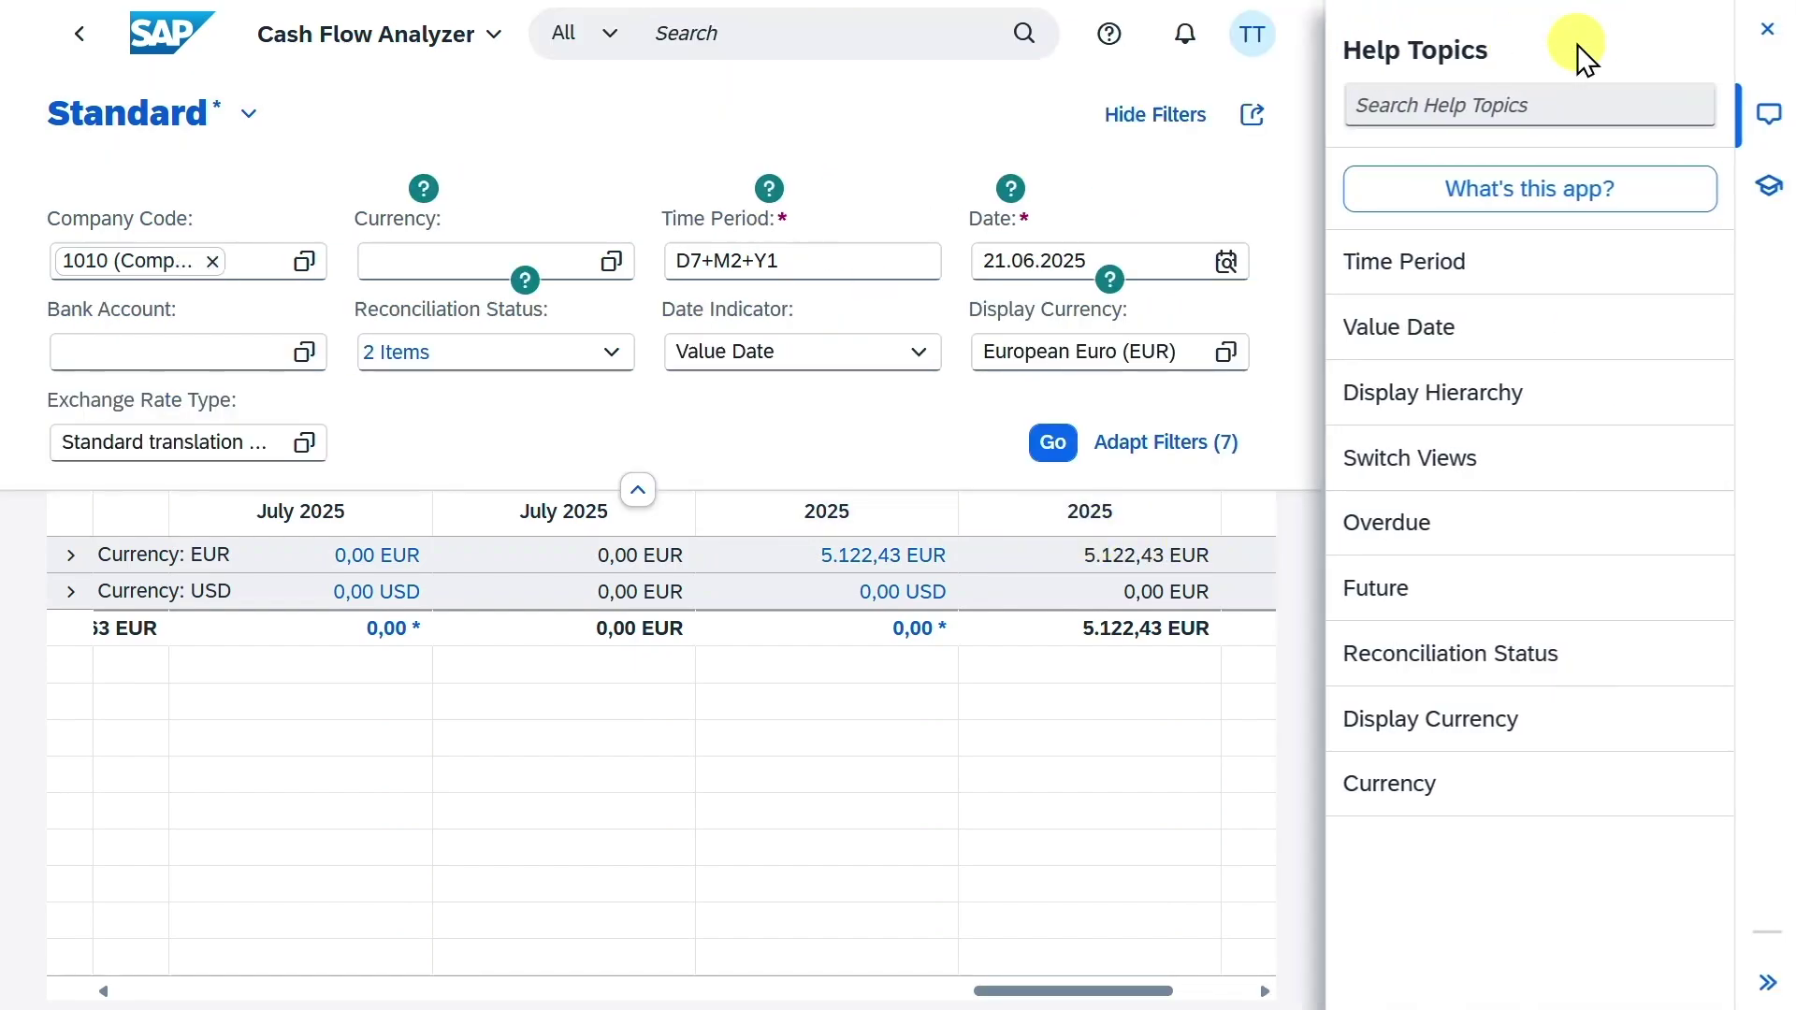
{"action": "left_click", "coordinate": [963, 521]}
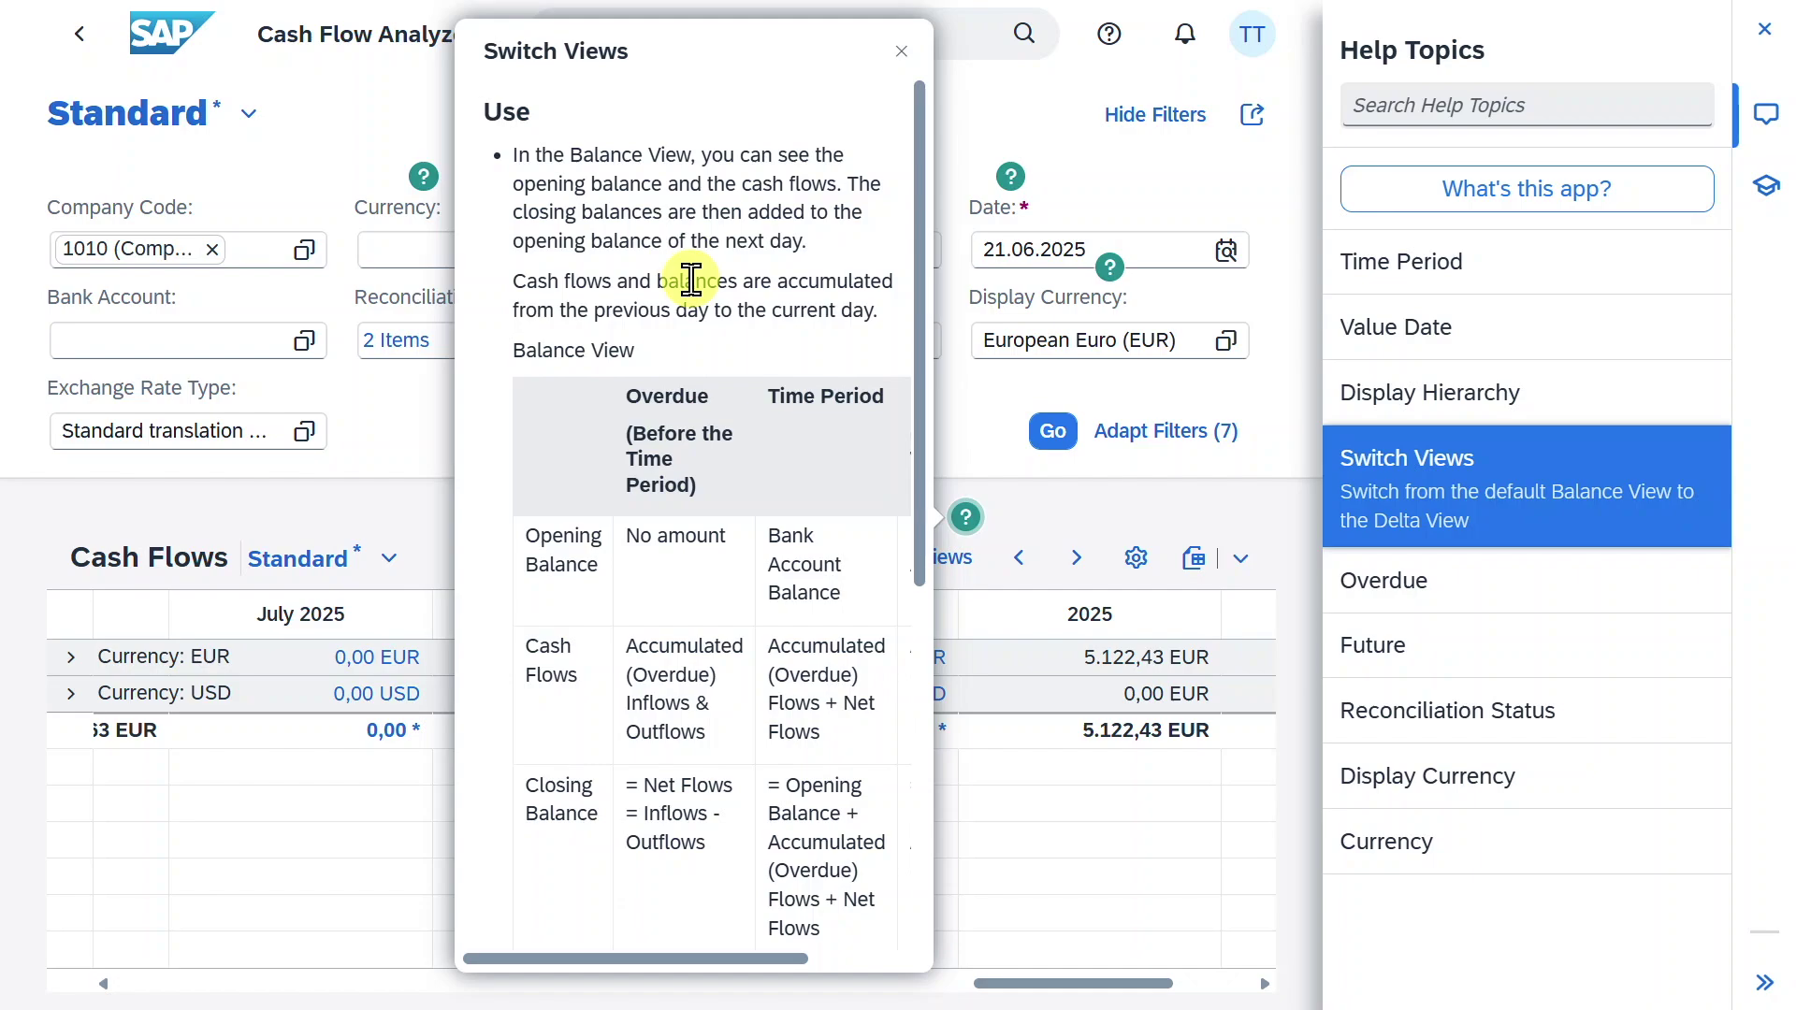
{"action": "scroll", "coordinate": [692, 282], "scroll_direction": "down", "scroll_amount": 2}
{"action": "scroll", "coordinate": [730, 468], "scroll_direction": "up", "scroll_amount": 2}
{"action": "scroll", "coordinate": [782, 383], "scroll_direction": "down", "scroll_amount": 2}
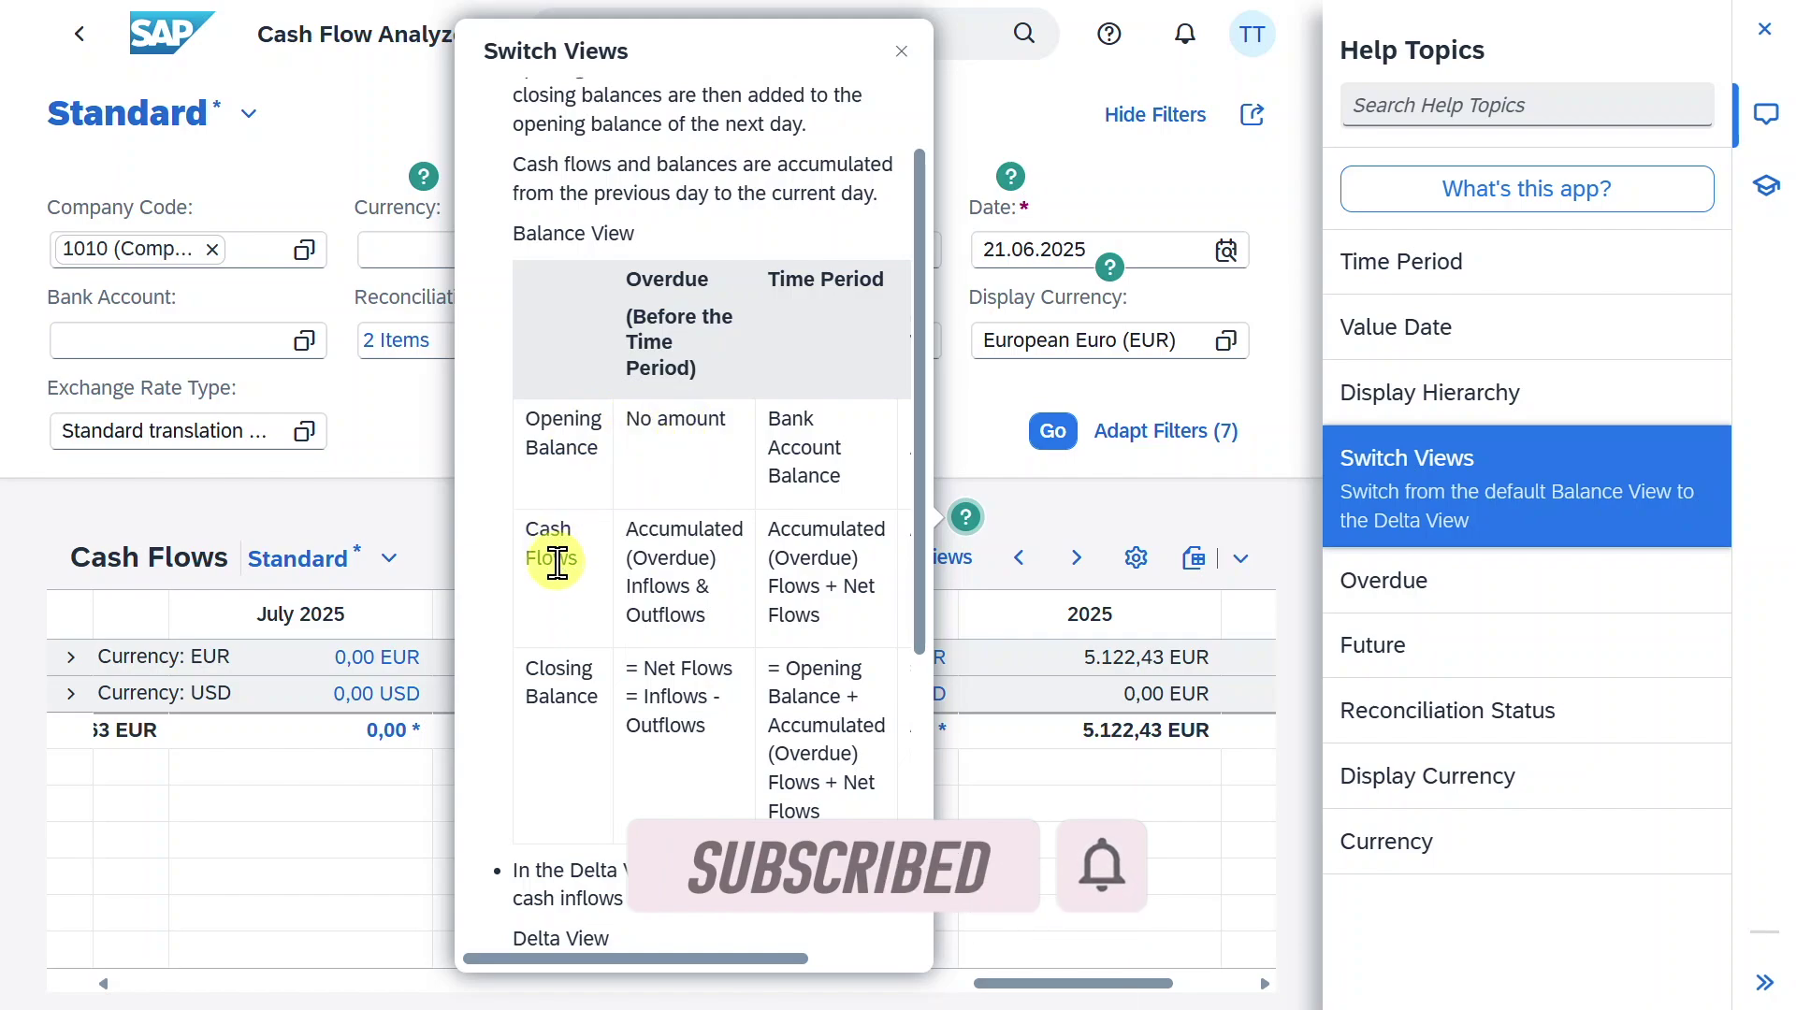
{"action": "left_click_drag", "start_coordinate": [626, 527], "coordinate": [712, 566]}
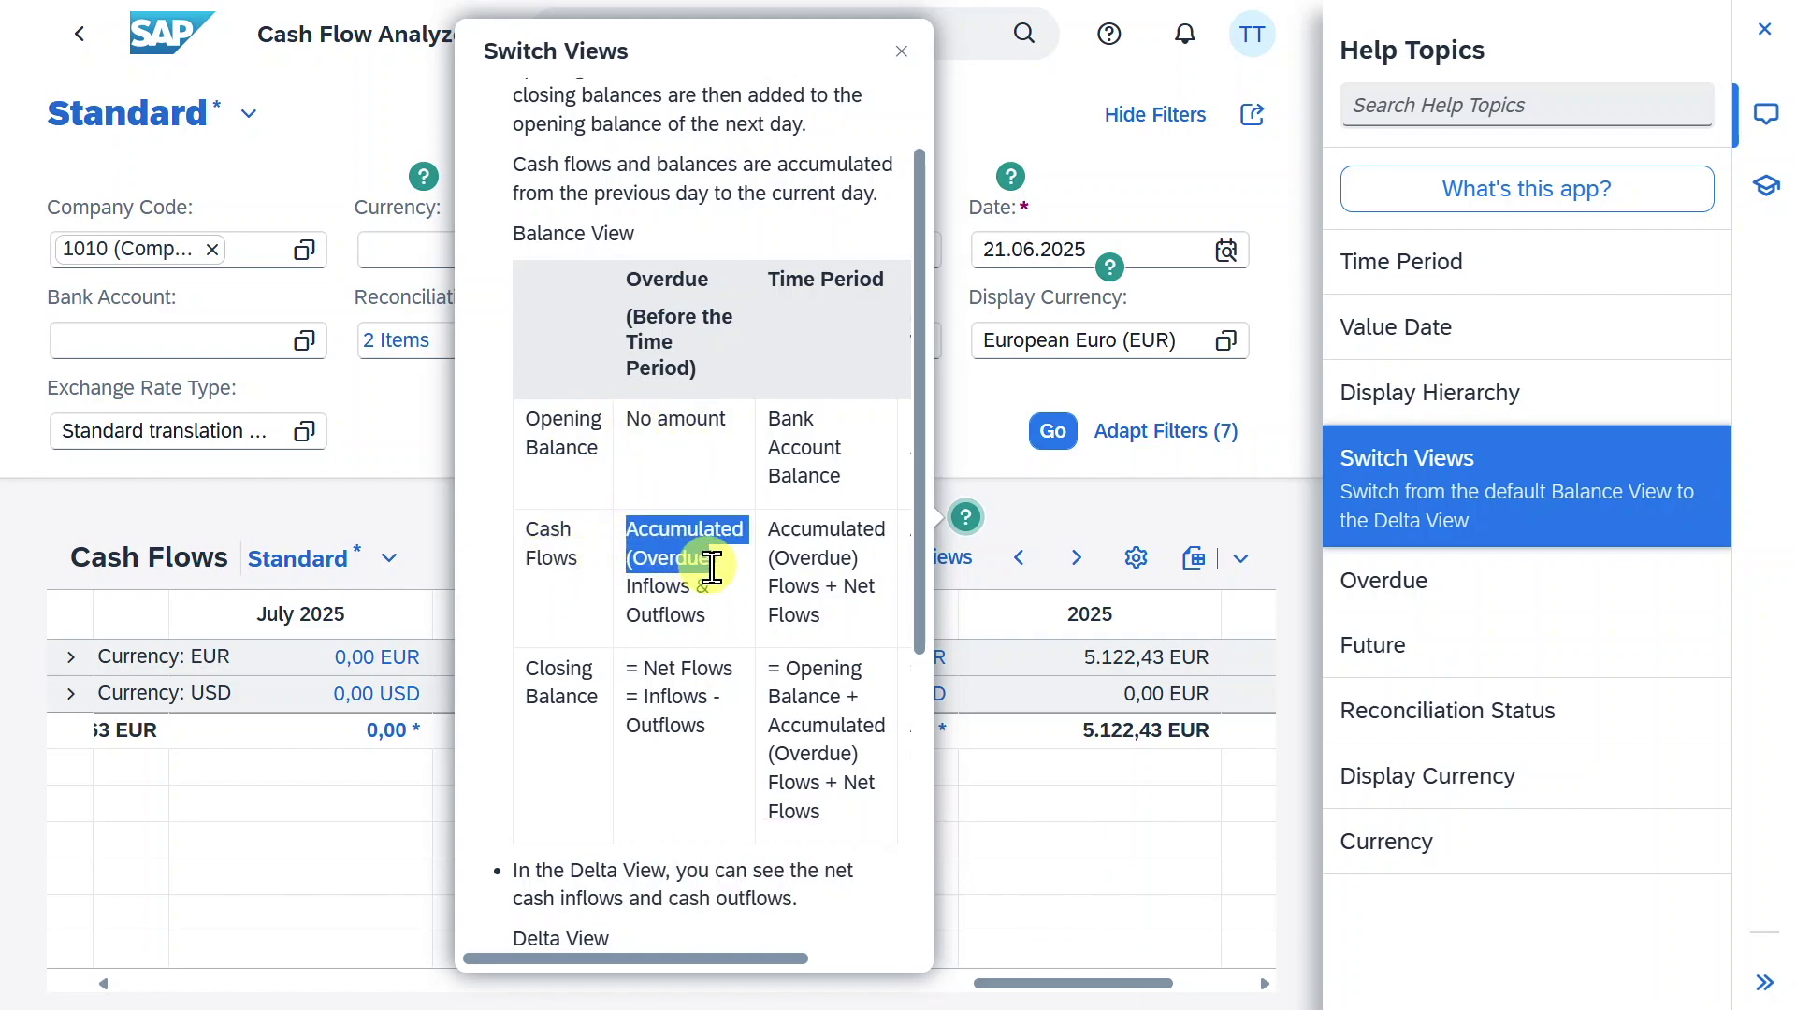
{"action": "left_click", "coordinate": [862, 625]}
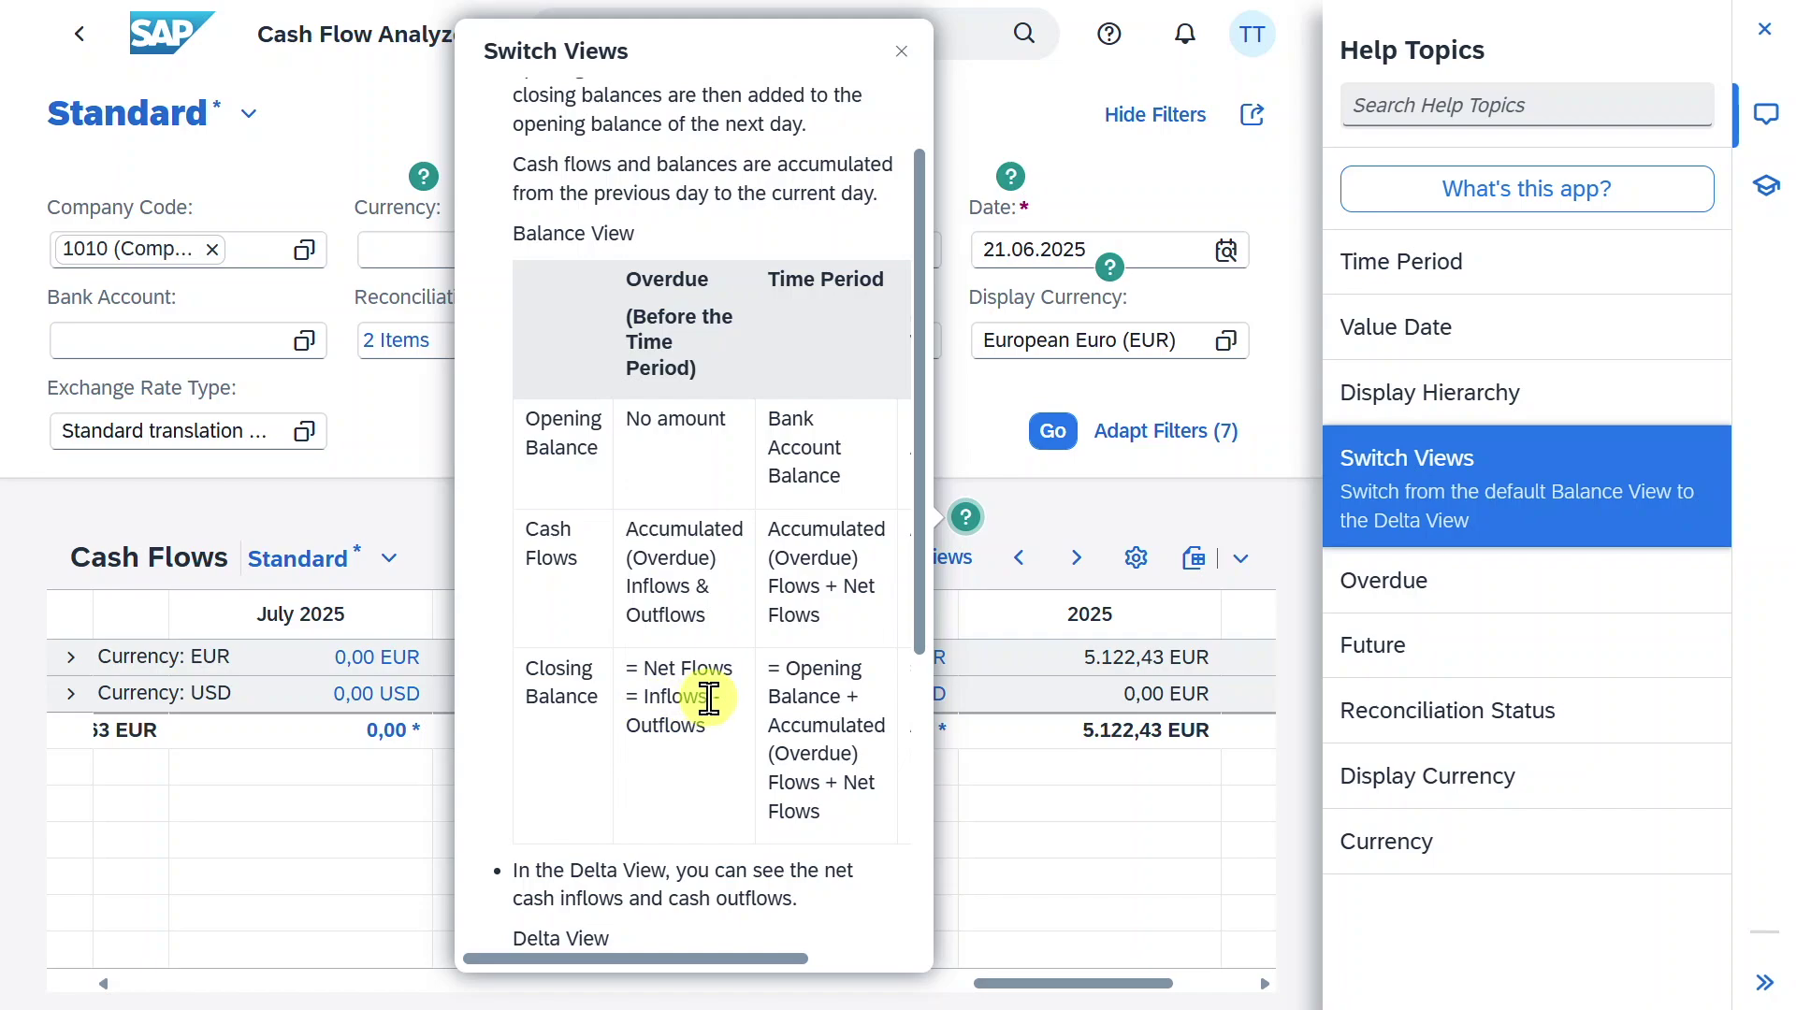
{"action": "scroll", "coordinate": [709, 688], "scroll_direction": "down", "scroll_amount": 5}
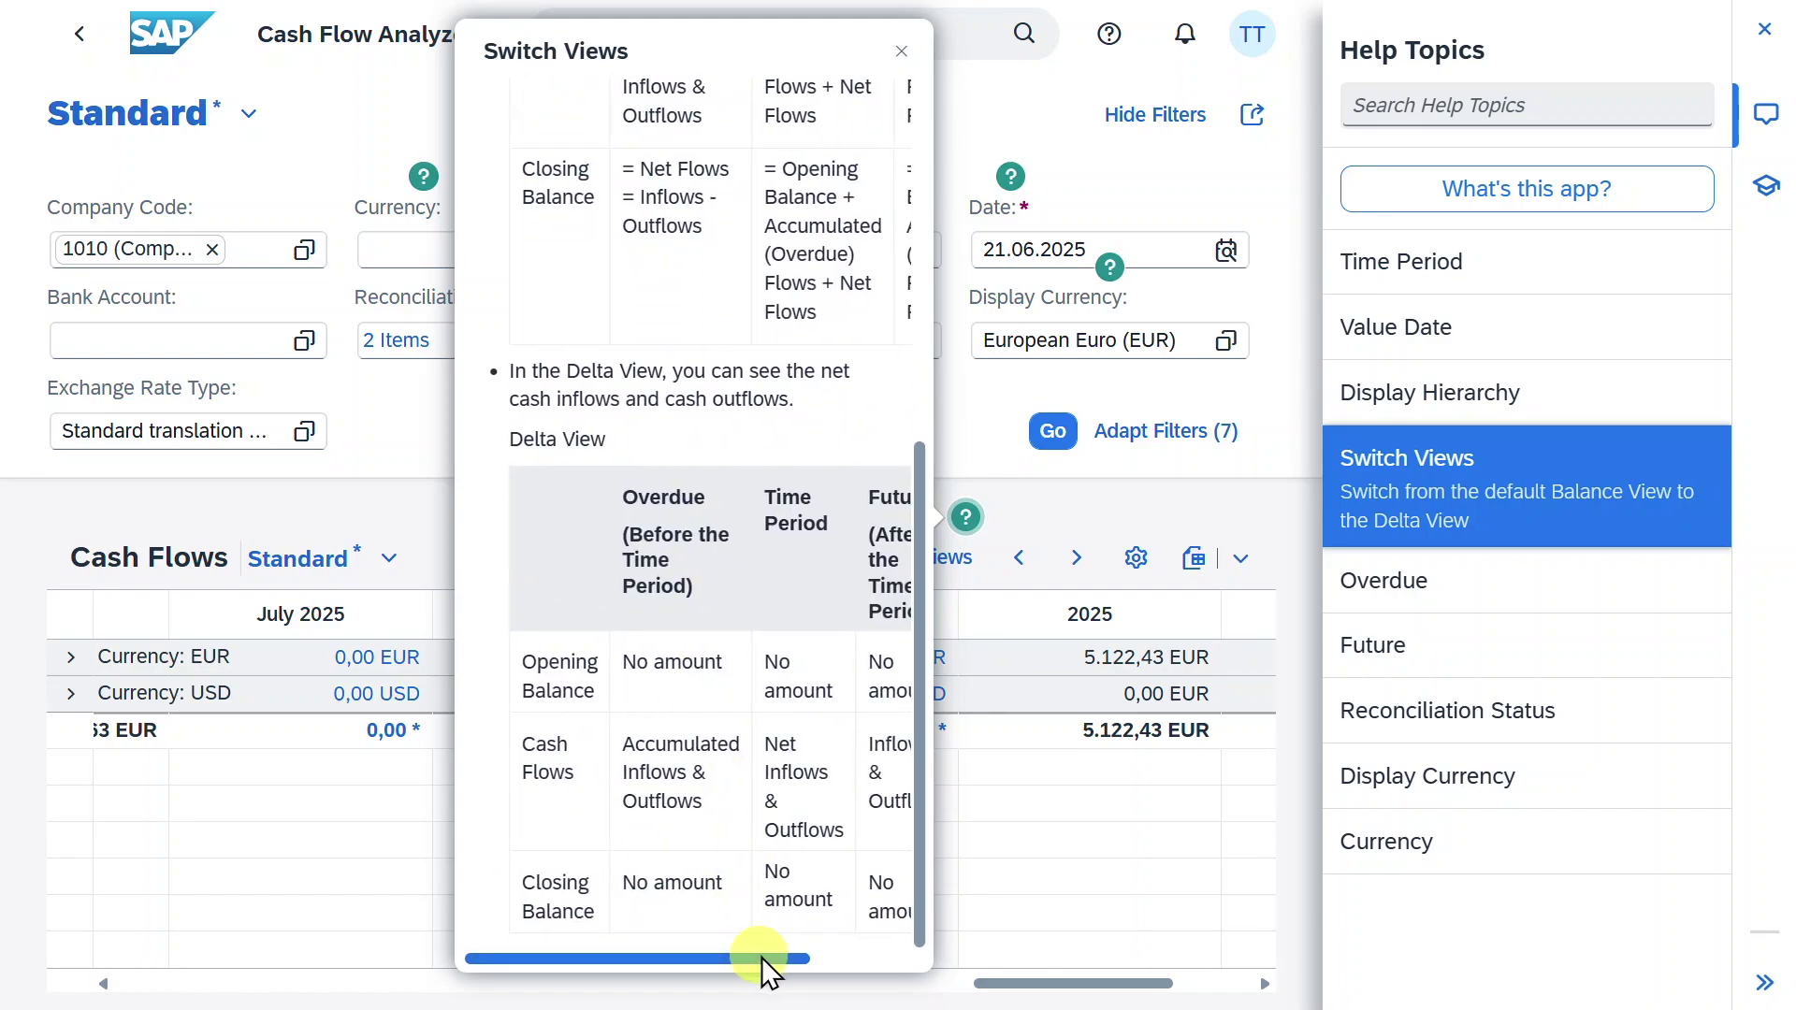
{"action": "left_click_drag", "start_coordinate": [761, 957], "coordinate": [645, 772]}
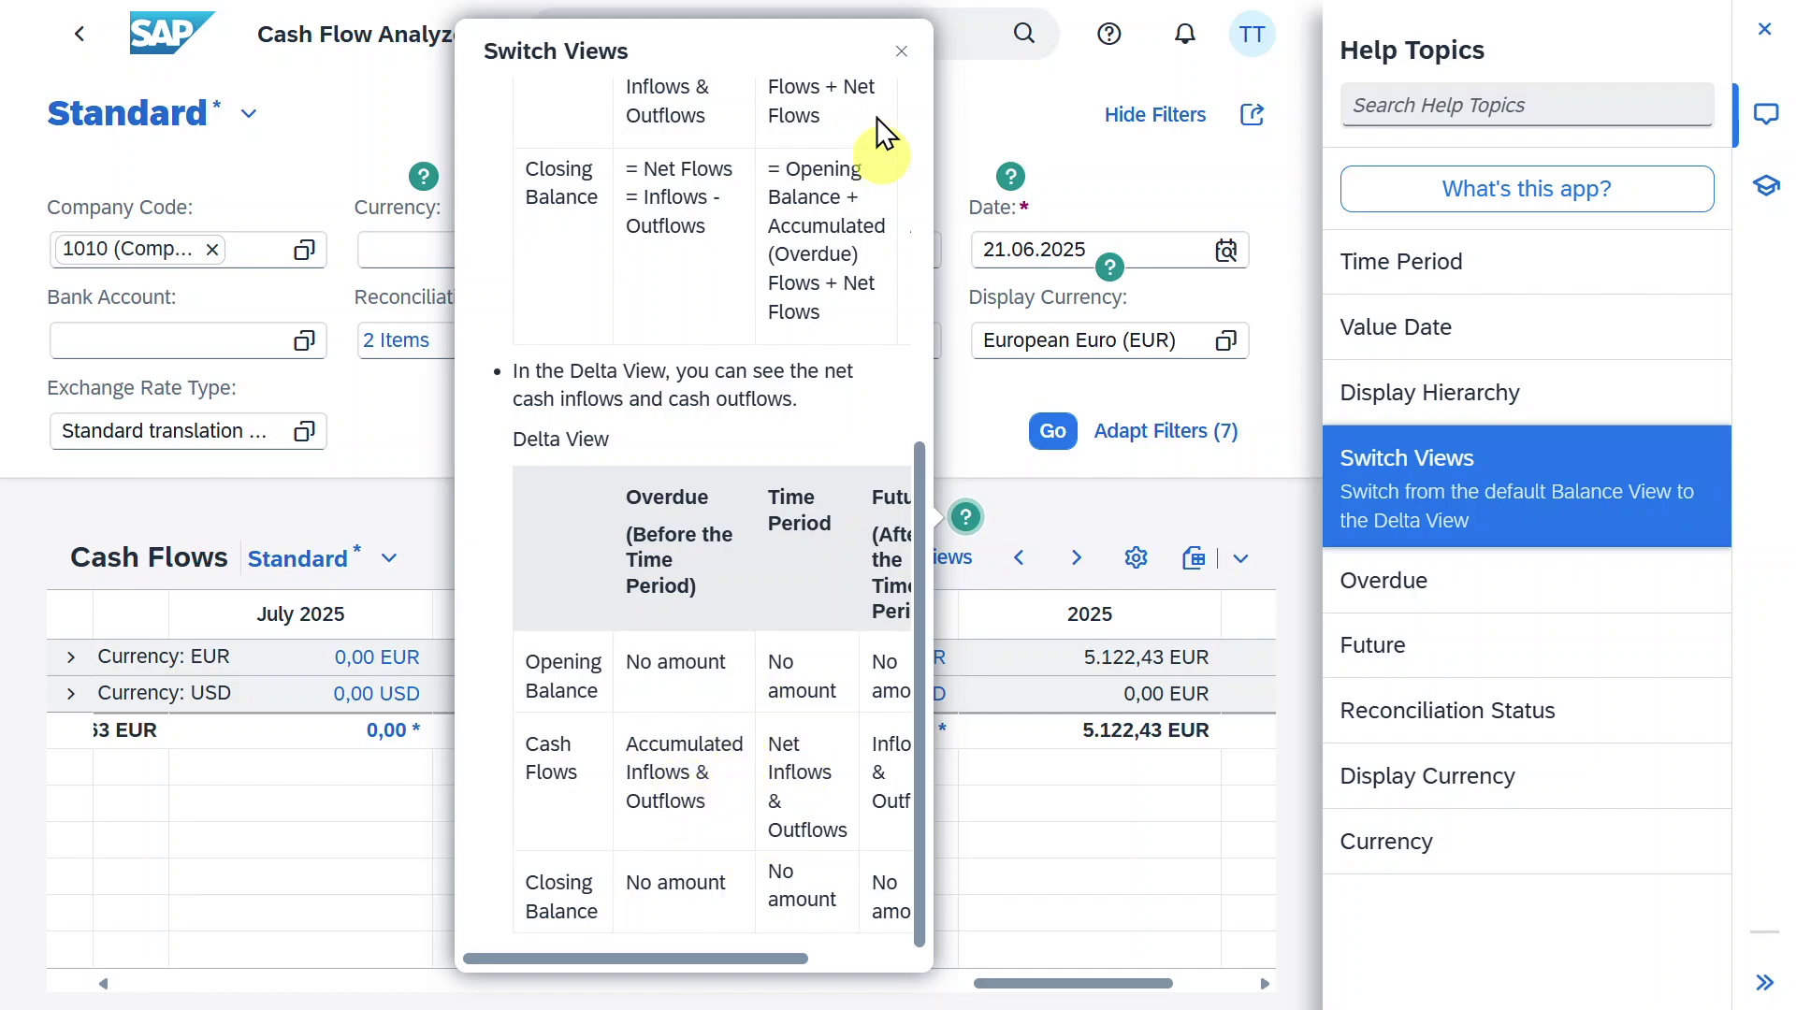
{"action": "left_click", "coordinate": [901, 52]}
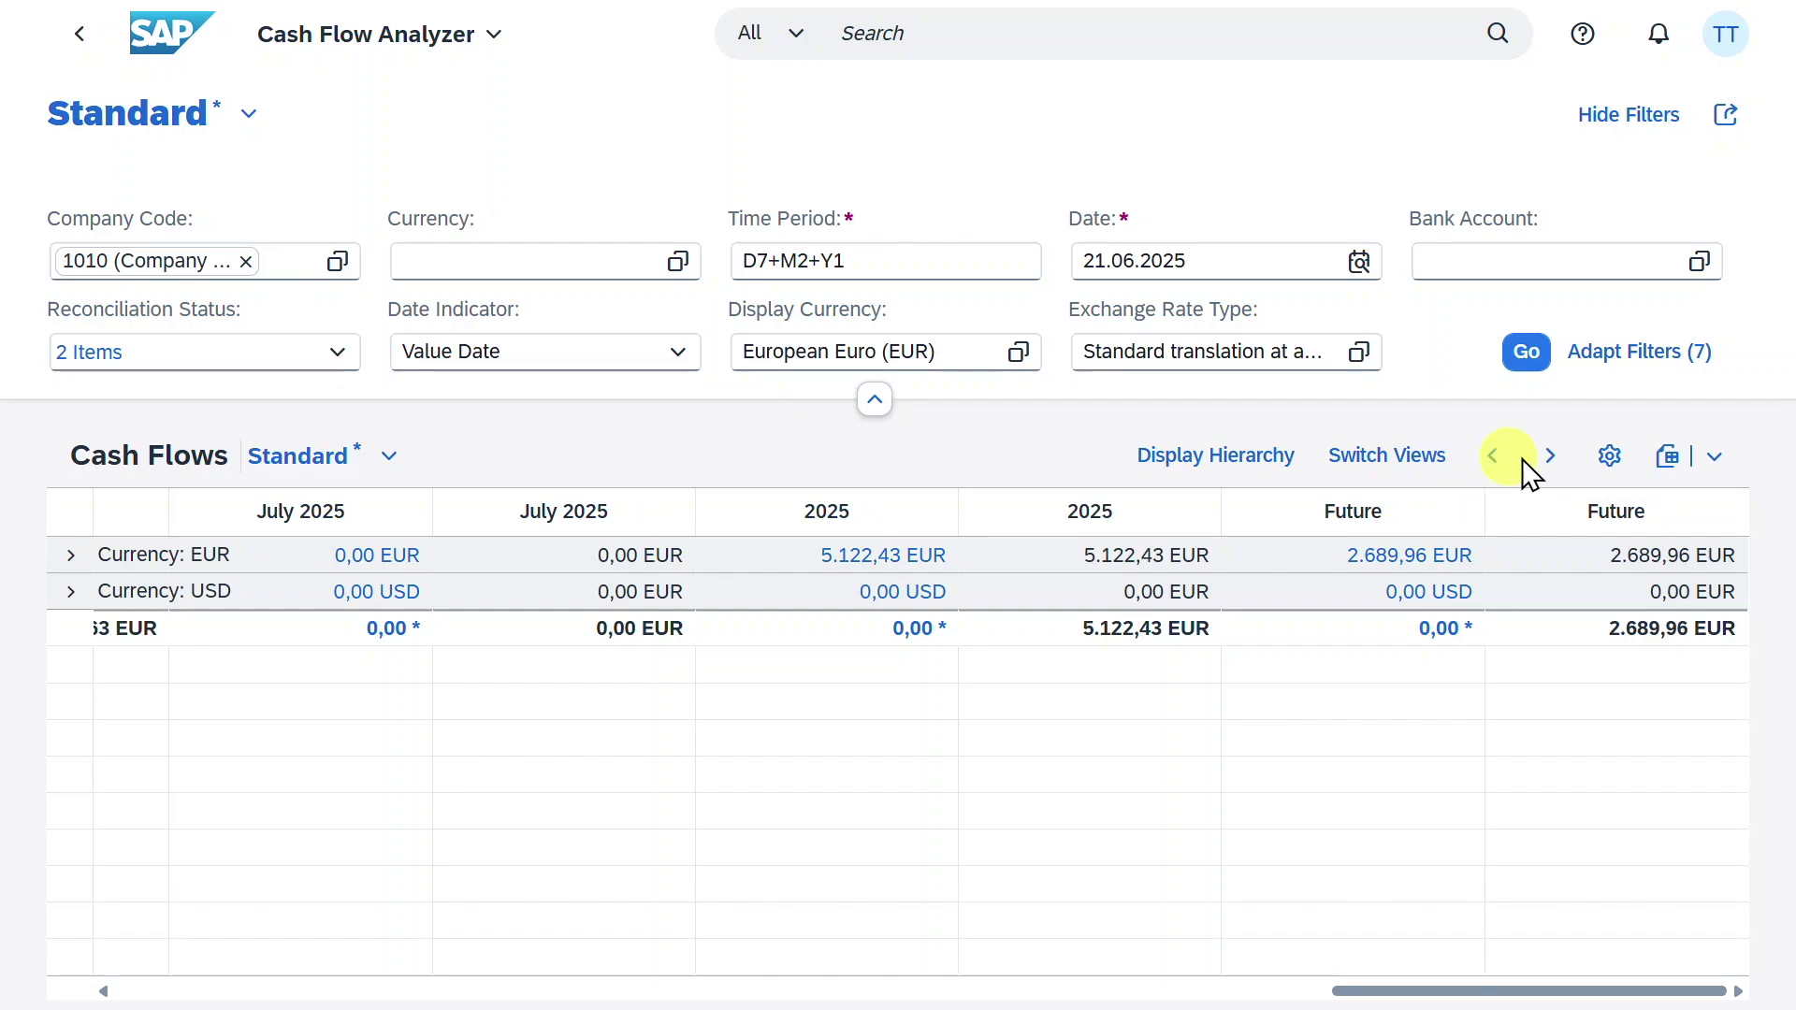
- Step forward one time period, then return to the period starting 21.06.2025
{"action": "left_click", "coordinate": [1550, 458]}
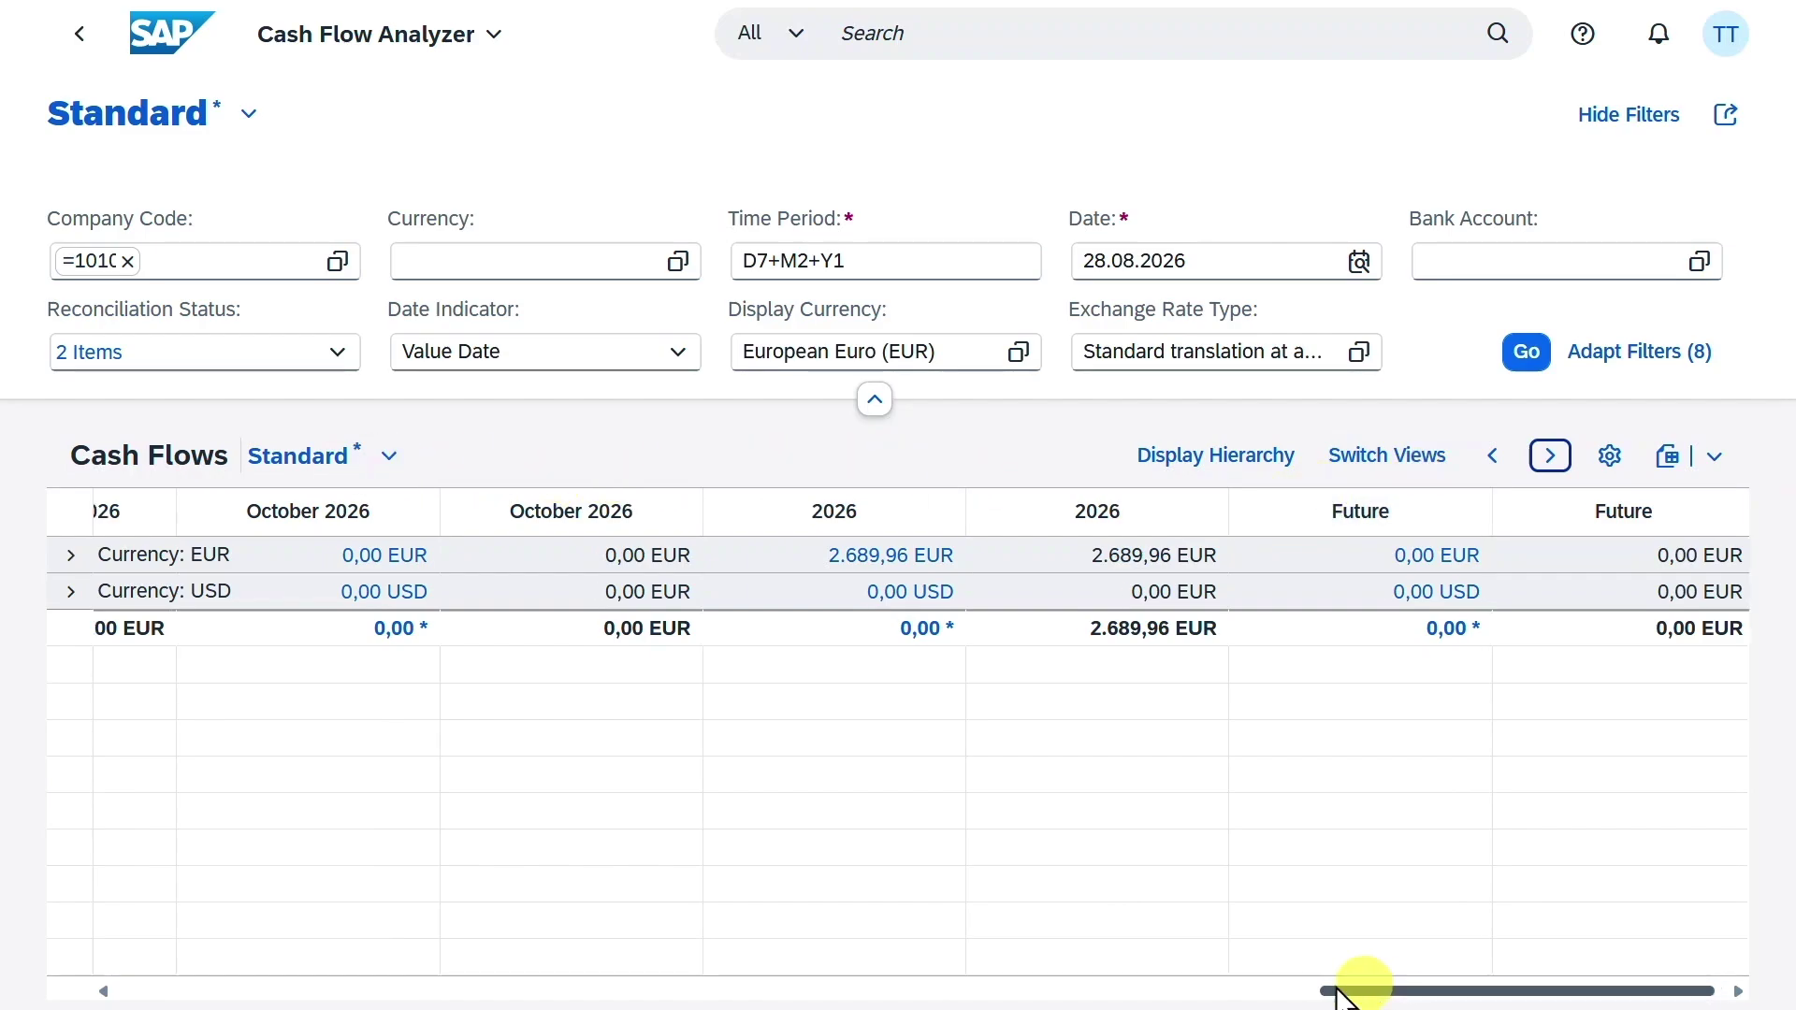
{"action": "left_click_drag", "start_coordinate": [1363, 990], "coordinate": [78, 930]}
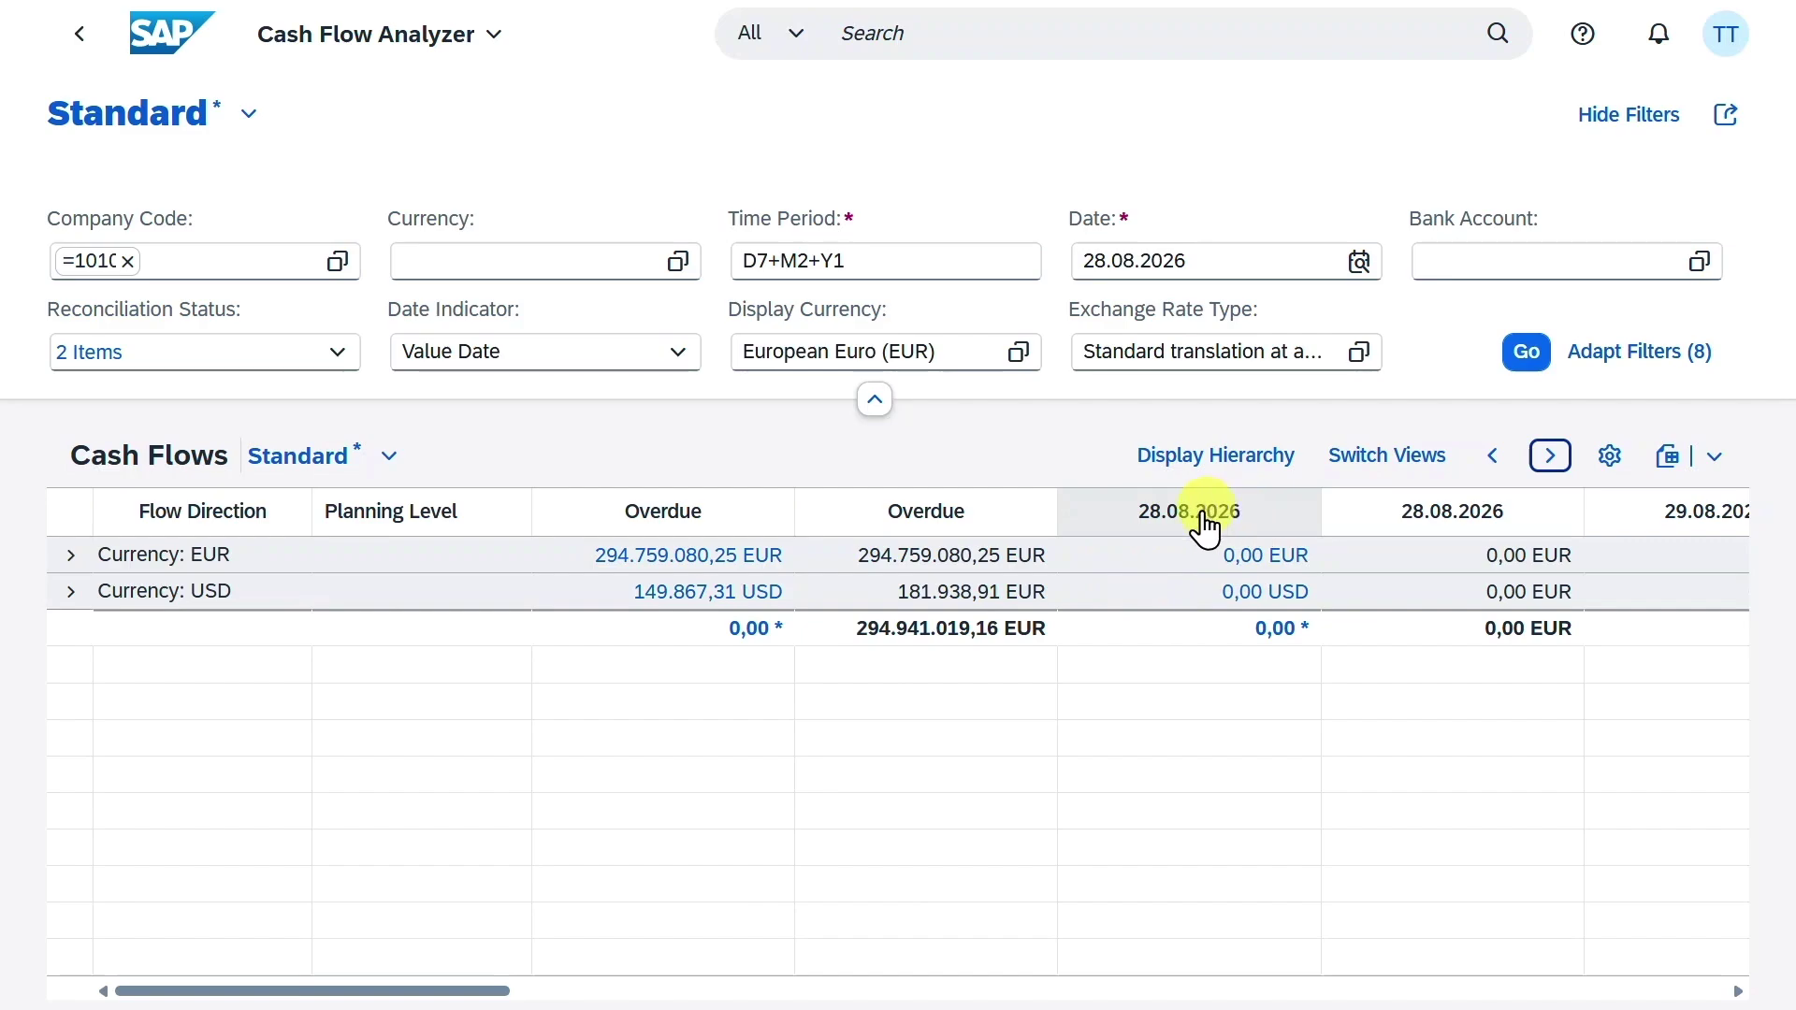
{"action": "left_click", "coordinate": [1492, 455]}
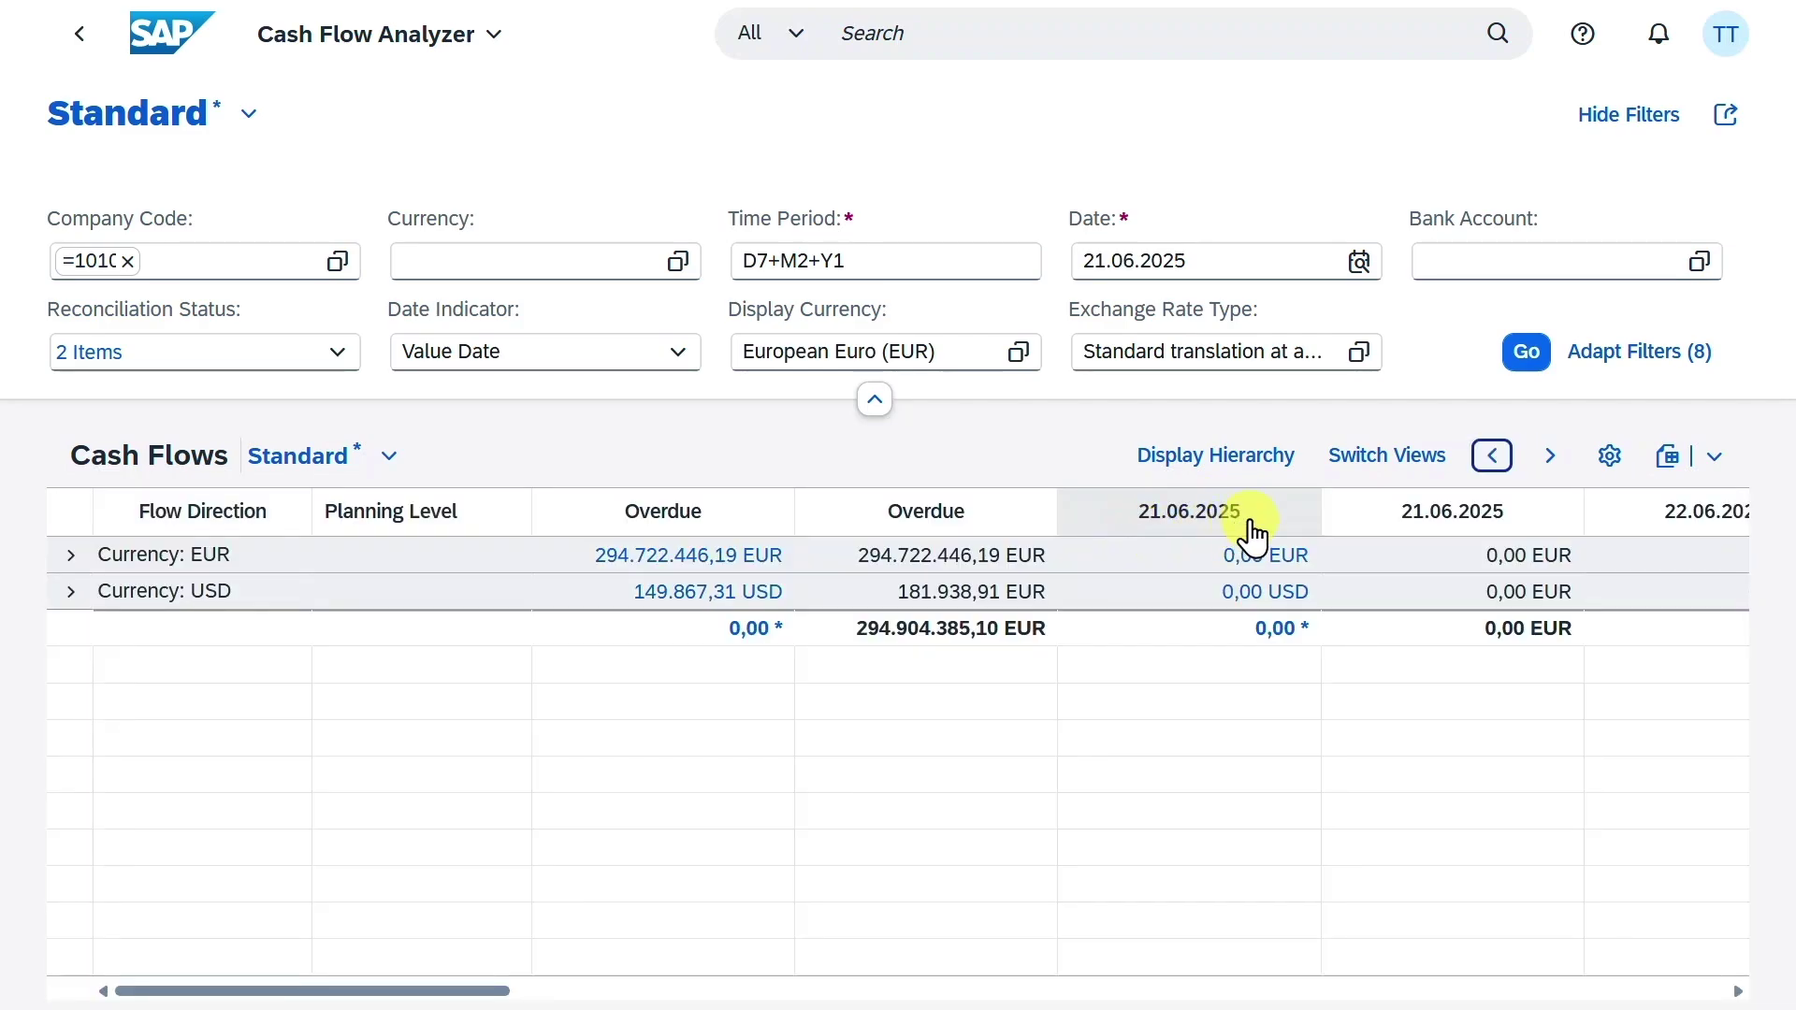
- Review the delta table's View Settings and close them without changes
{"action": "left_click", "coordinate": [1613, 457]}
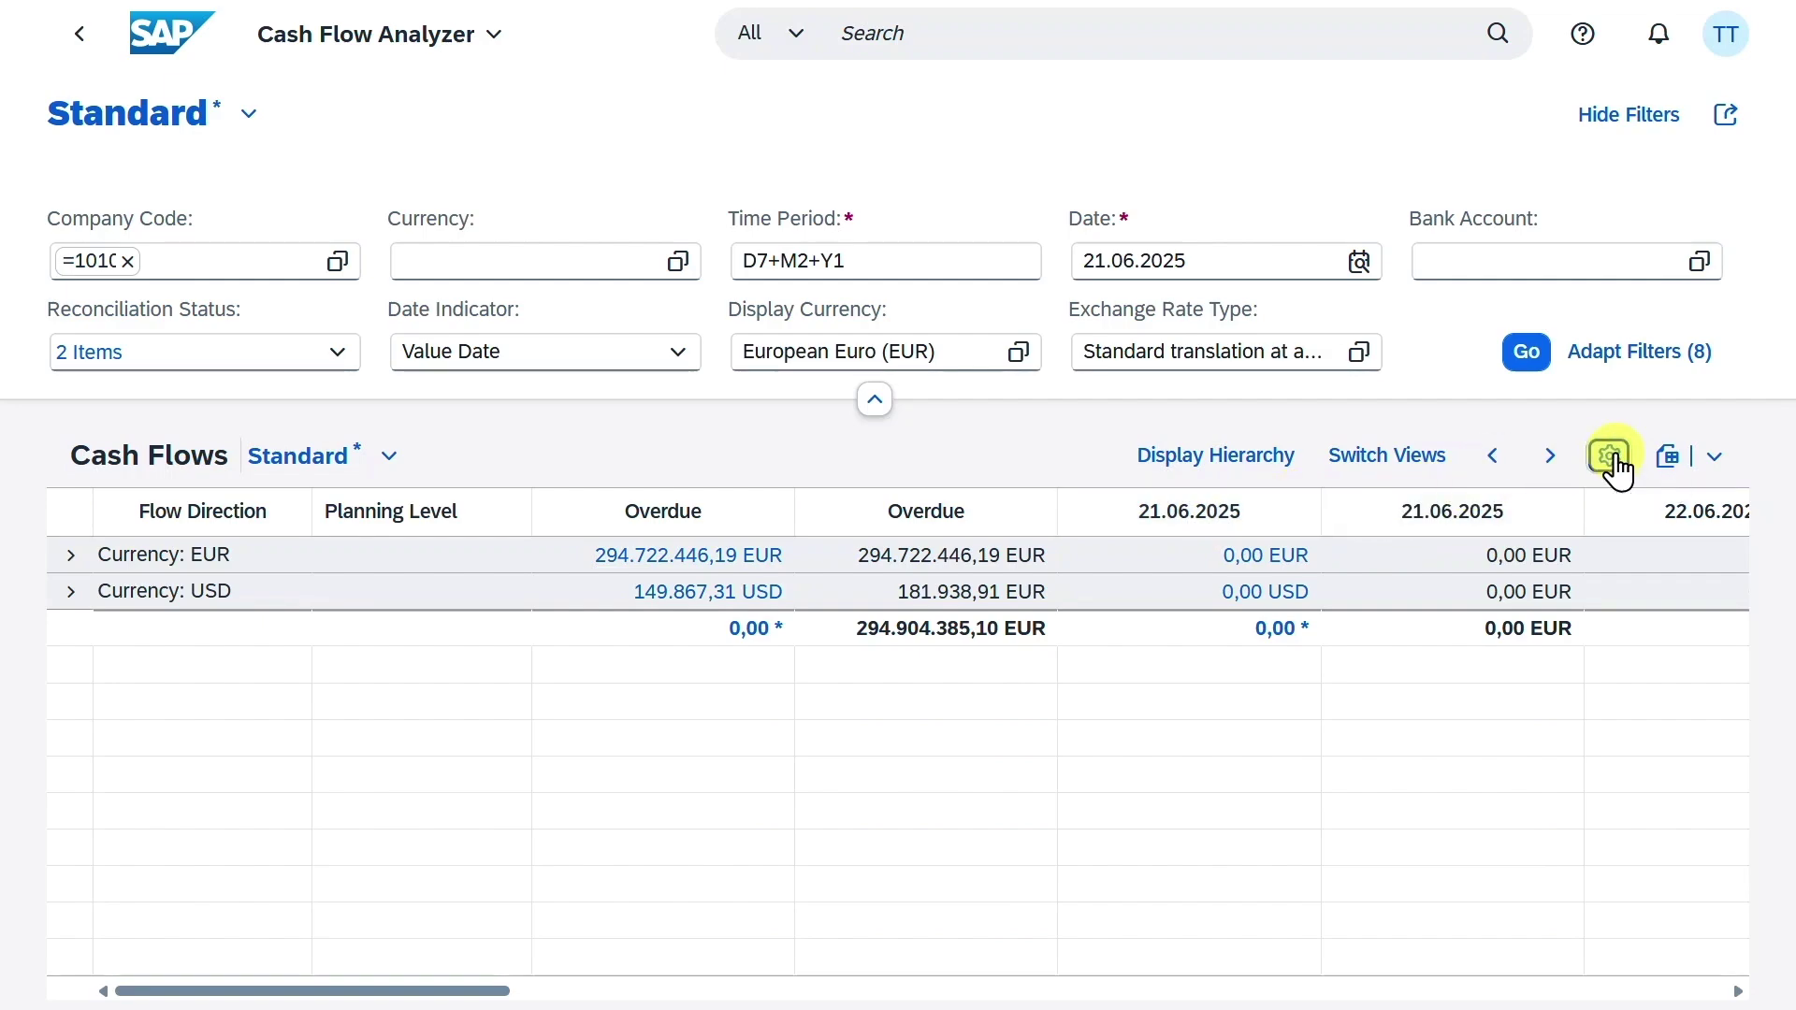
{"action": "scroll", "coordinate": [875, 510], "scroll_direction": "down", "scroll_amount": 6}
{"action": "scroll", "coordinate": [874, 510], "scroll_direction": "down", "scroll_amount": 10}
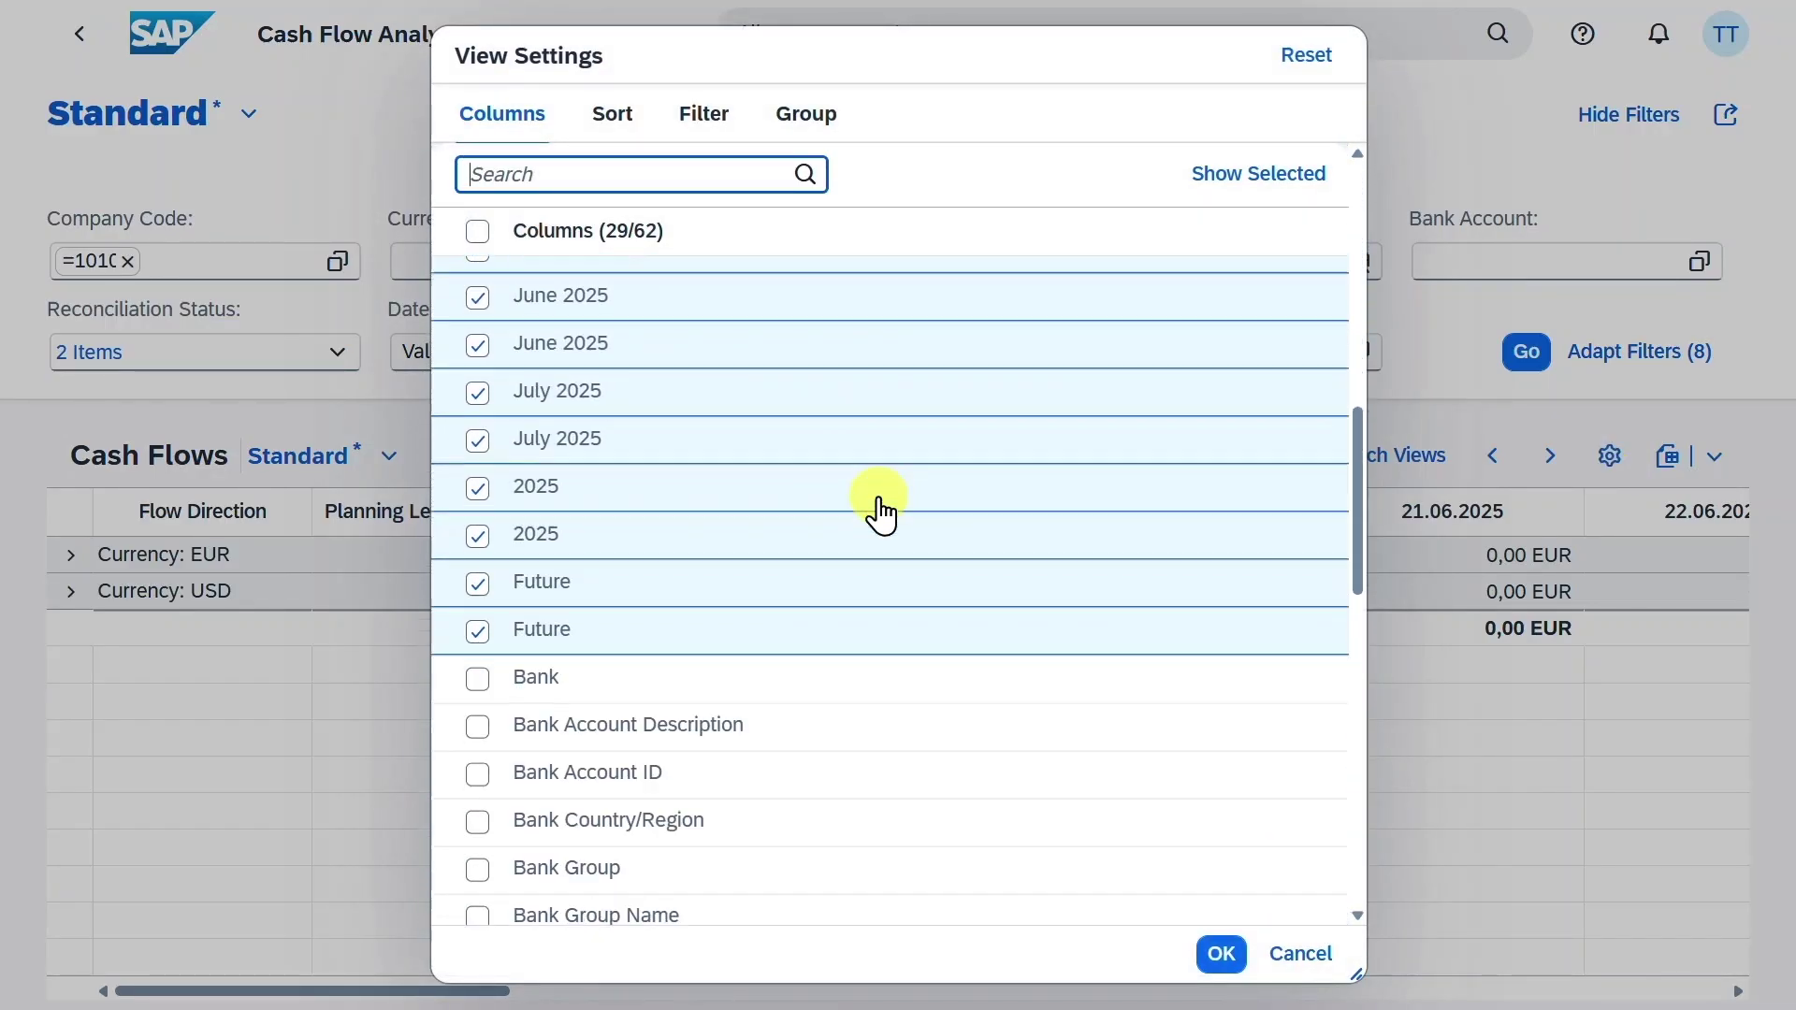
{"action": "key", "text": "Escape"}
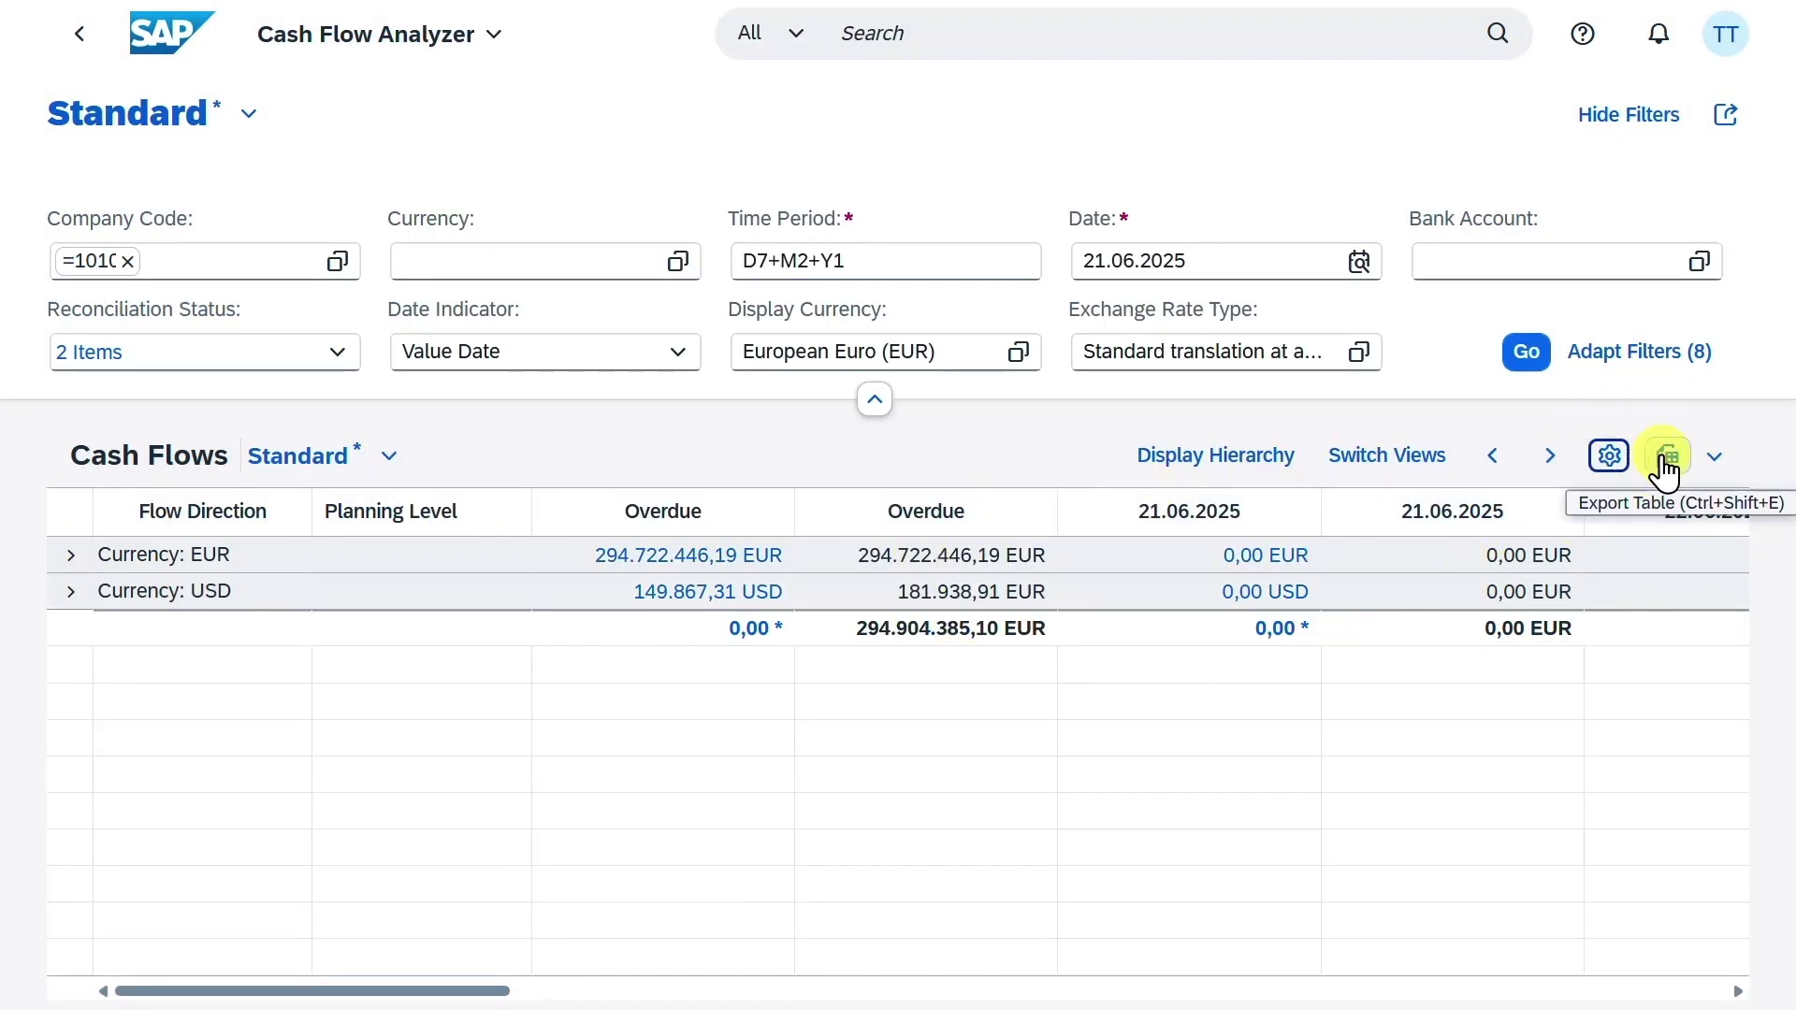
- Apply the Actual Cash Flow view with ACTUAL certainty for period D31 from 01.06.2025
{"action": "left_click", "coordinate": [249, 114]}
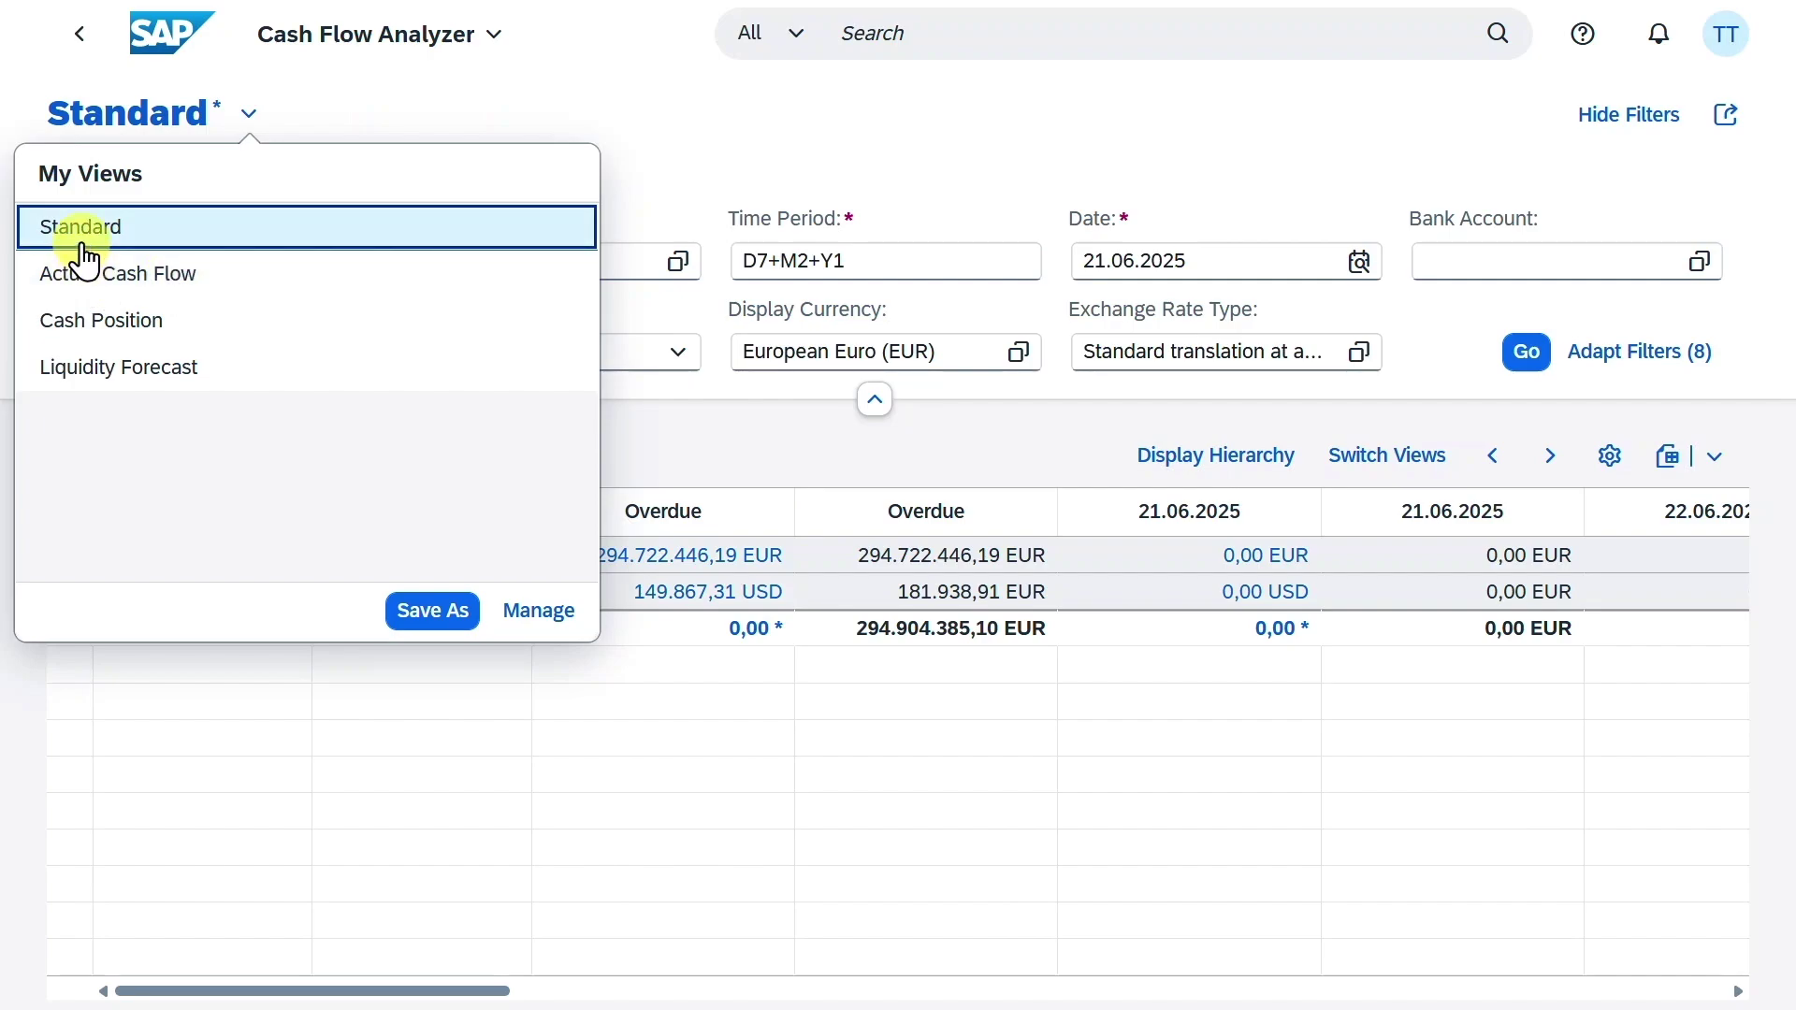
{"action": "left_click", "coordinate": [136, 290]}
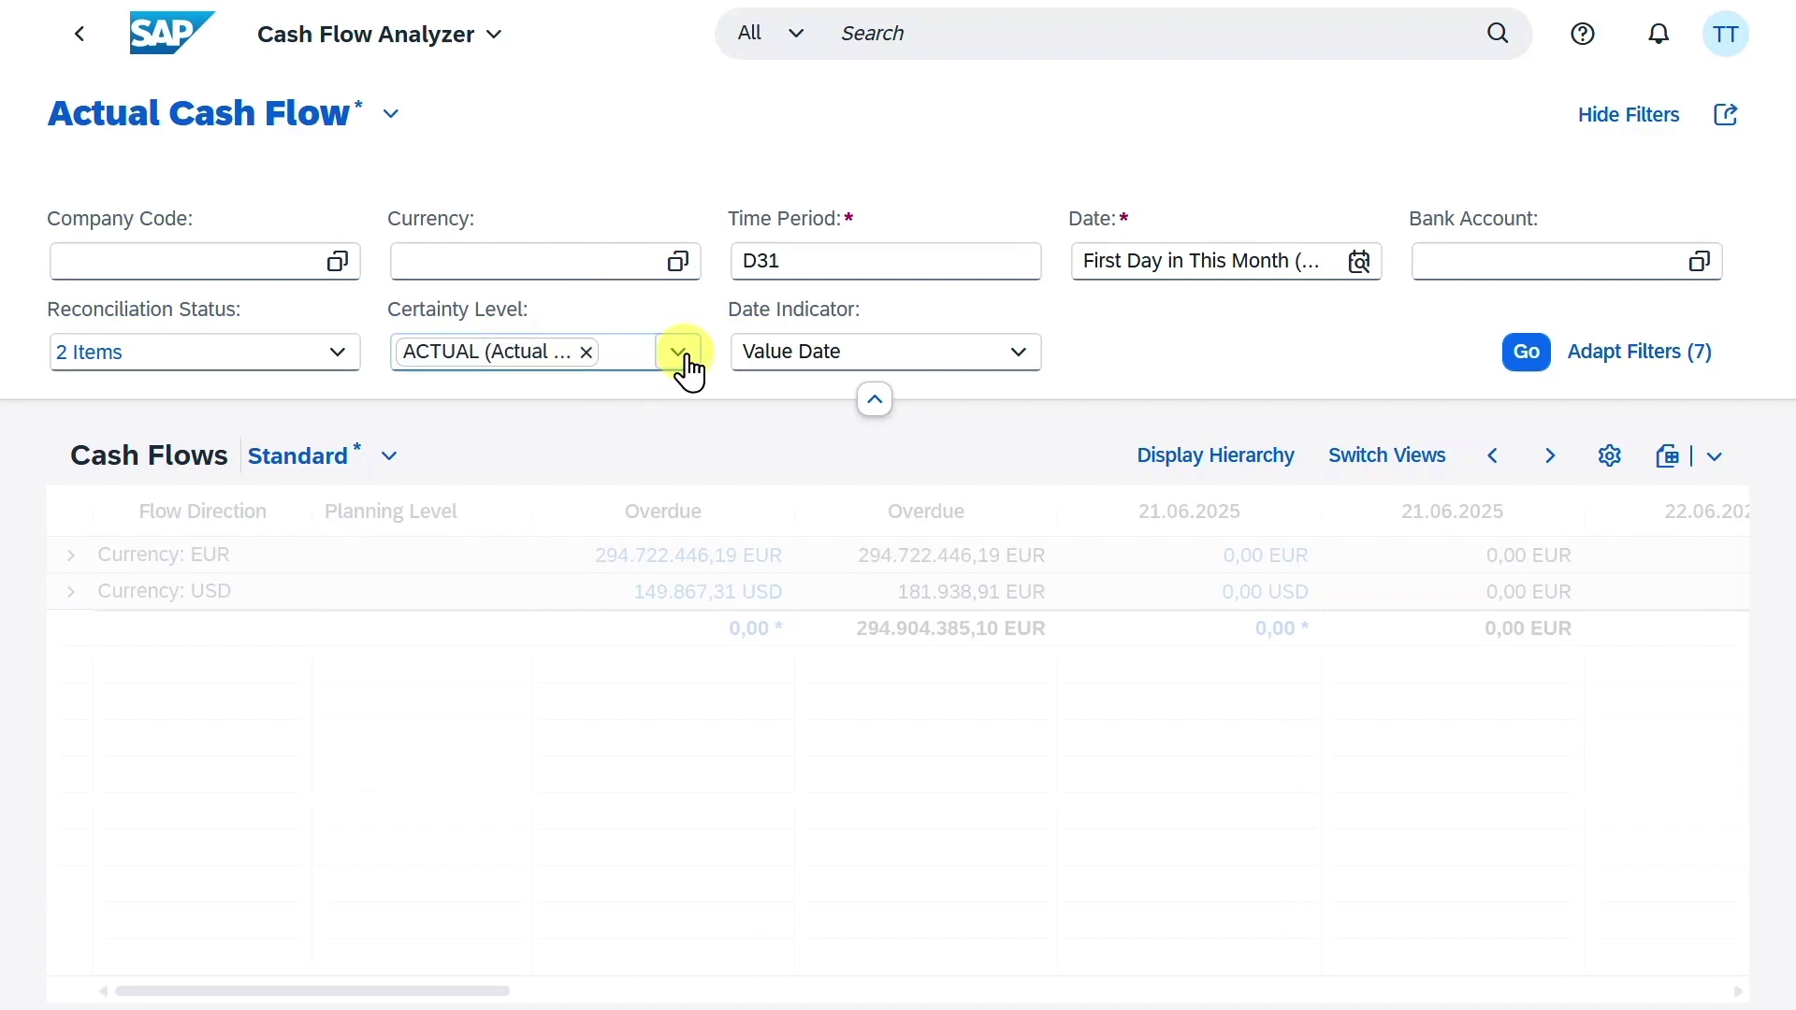
{"action": "left_click", "coordinate": [679, 353]}
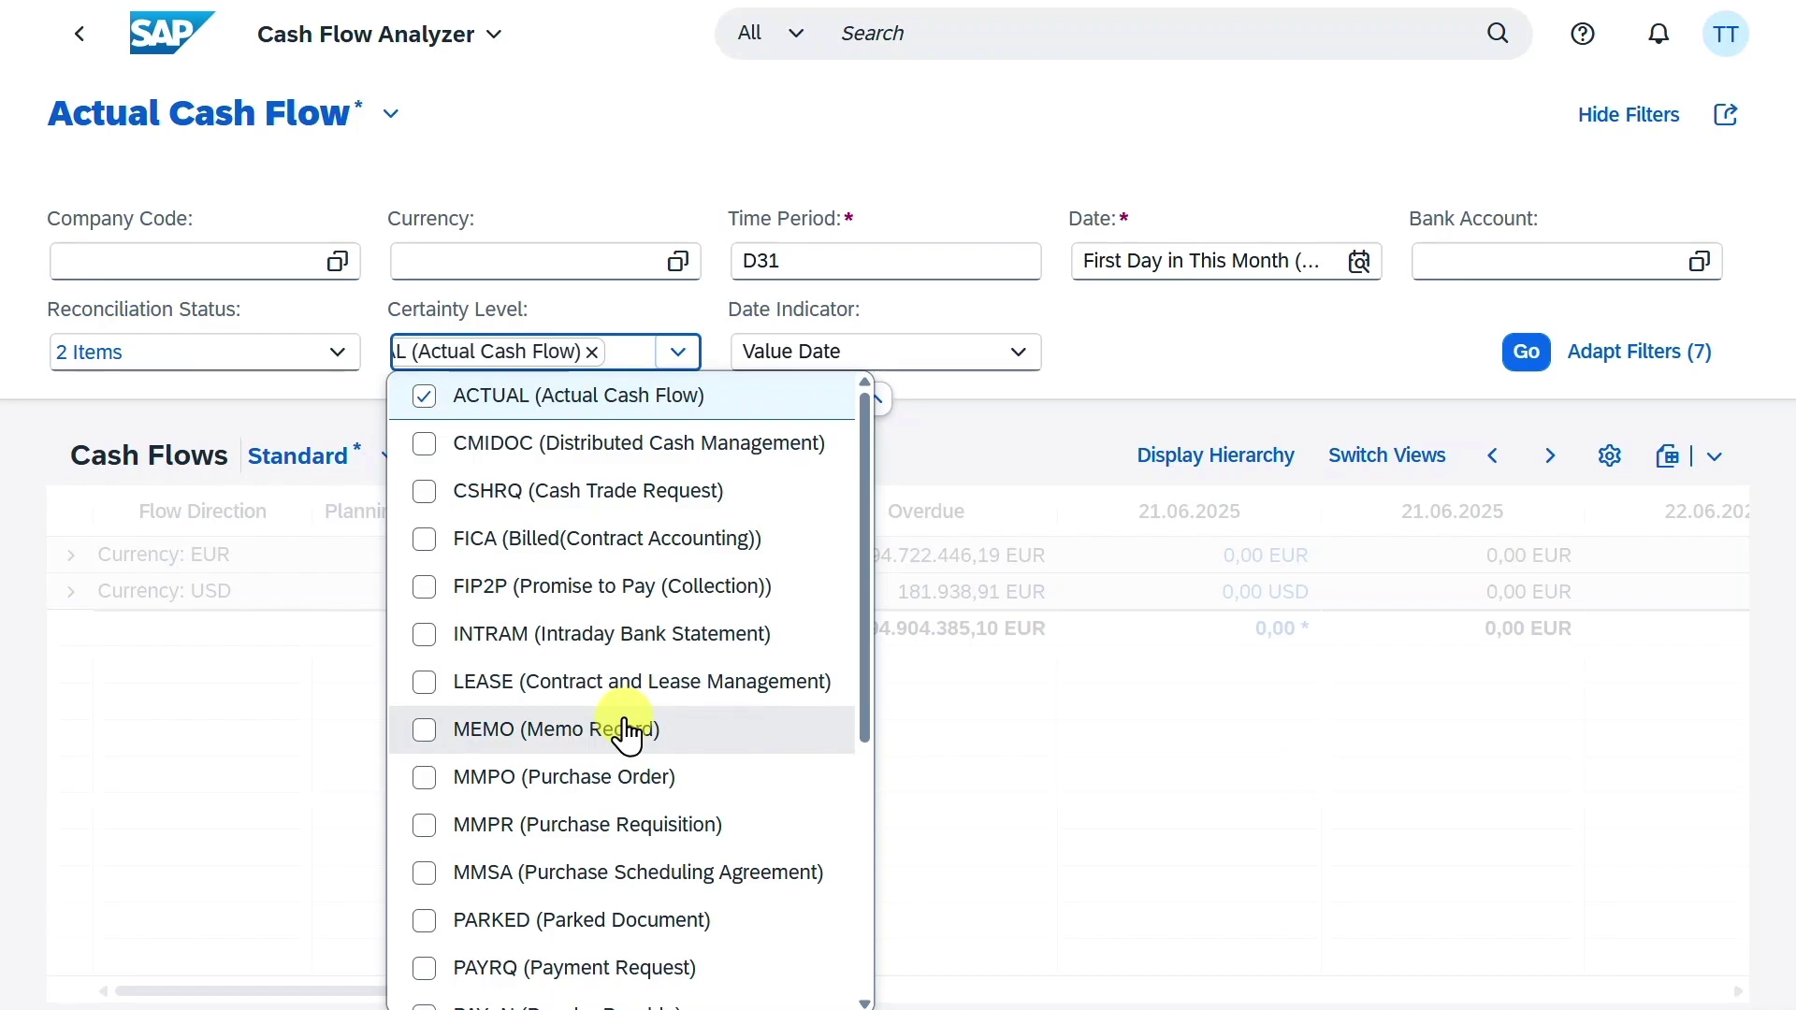
{"action": "left_click", "coordinate": [1527, 363]}
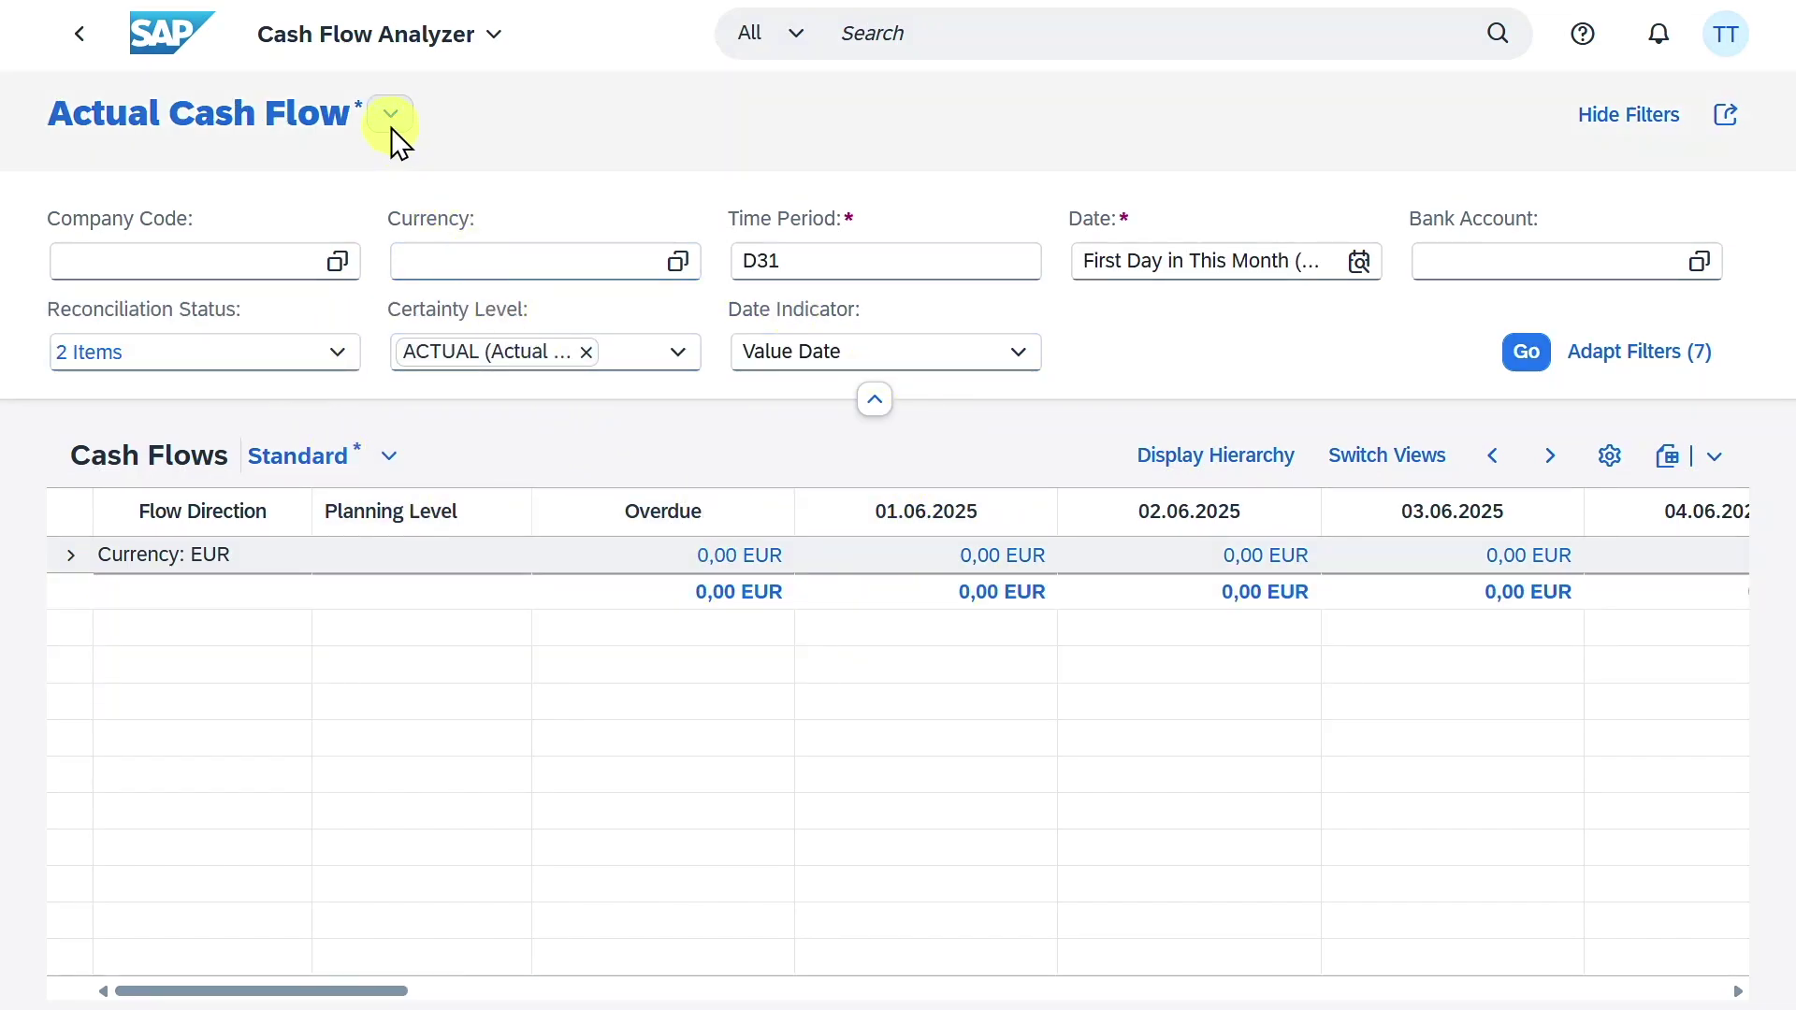
{"action": "left_click", "coordinate": [391, 121]}
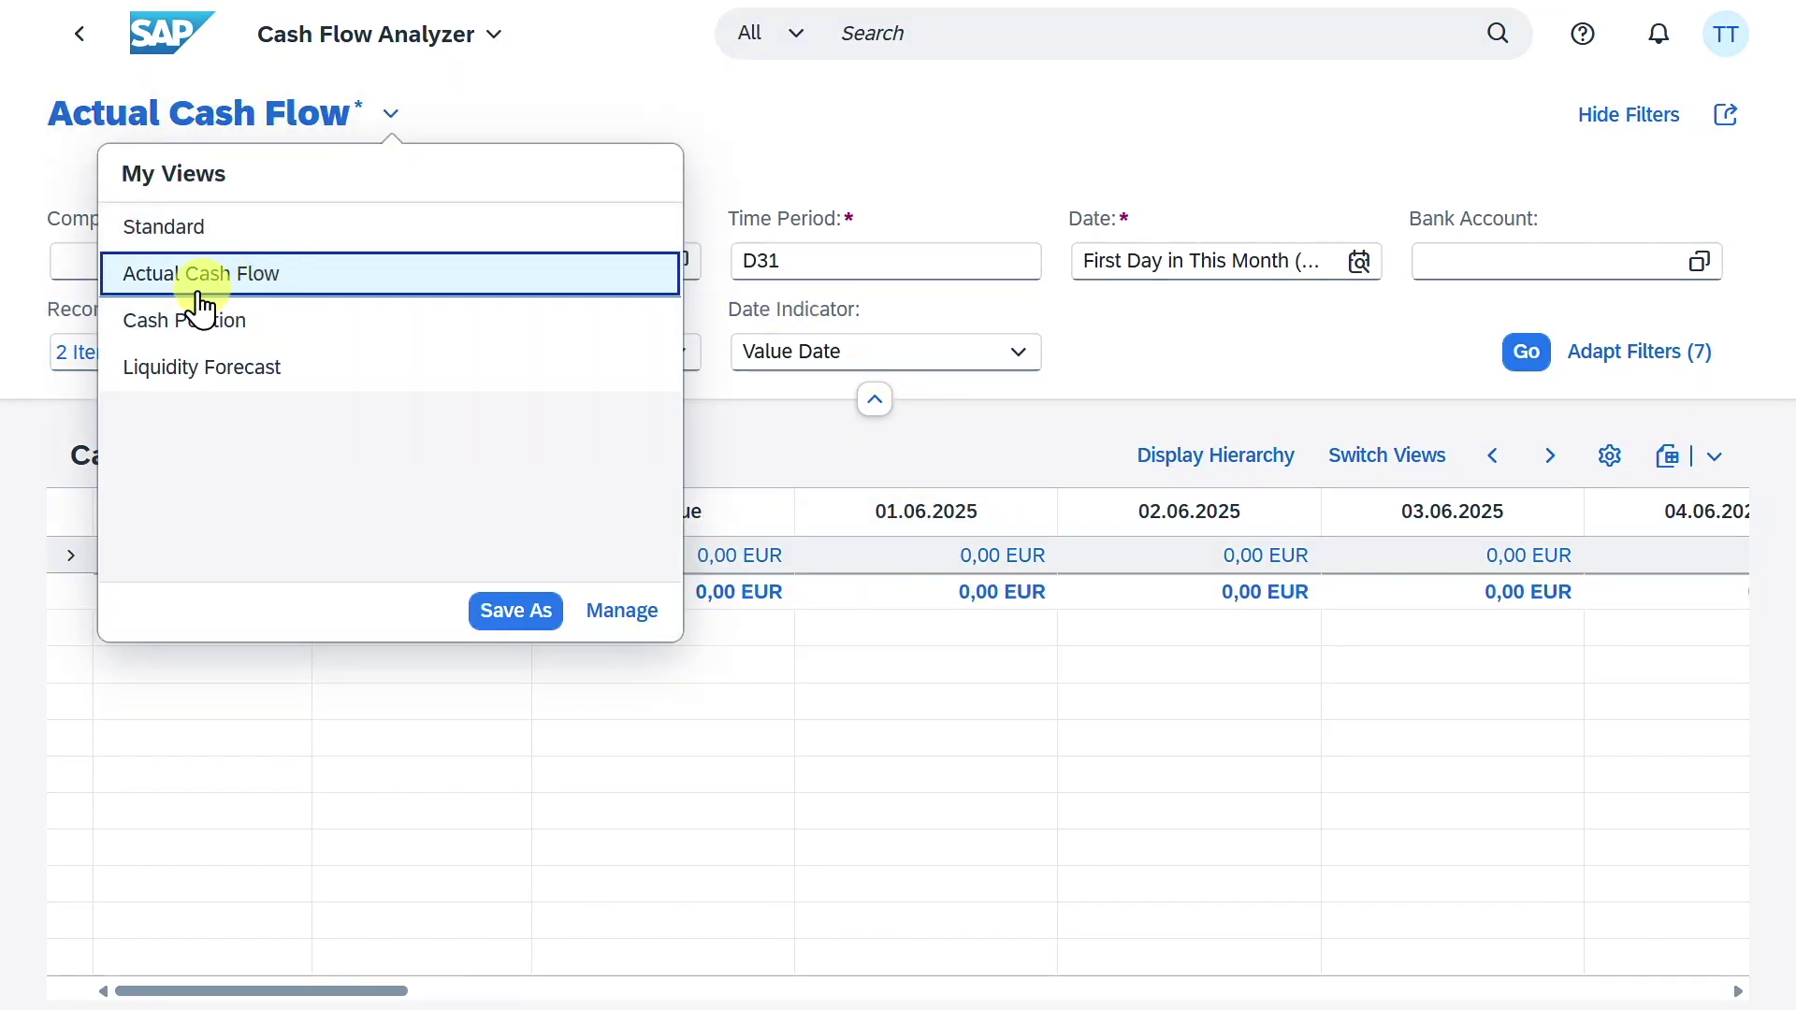
- Run the Cash Position view for D7 and check its Certainty Level choices
{"action": "left_click", "coordinate": [229, 326]}
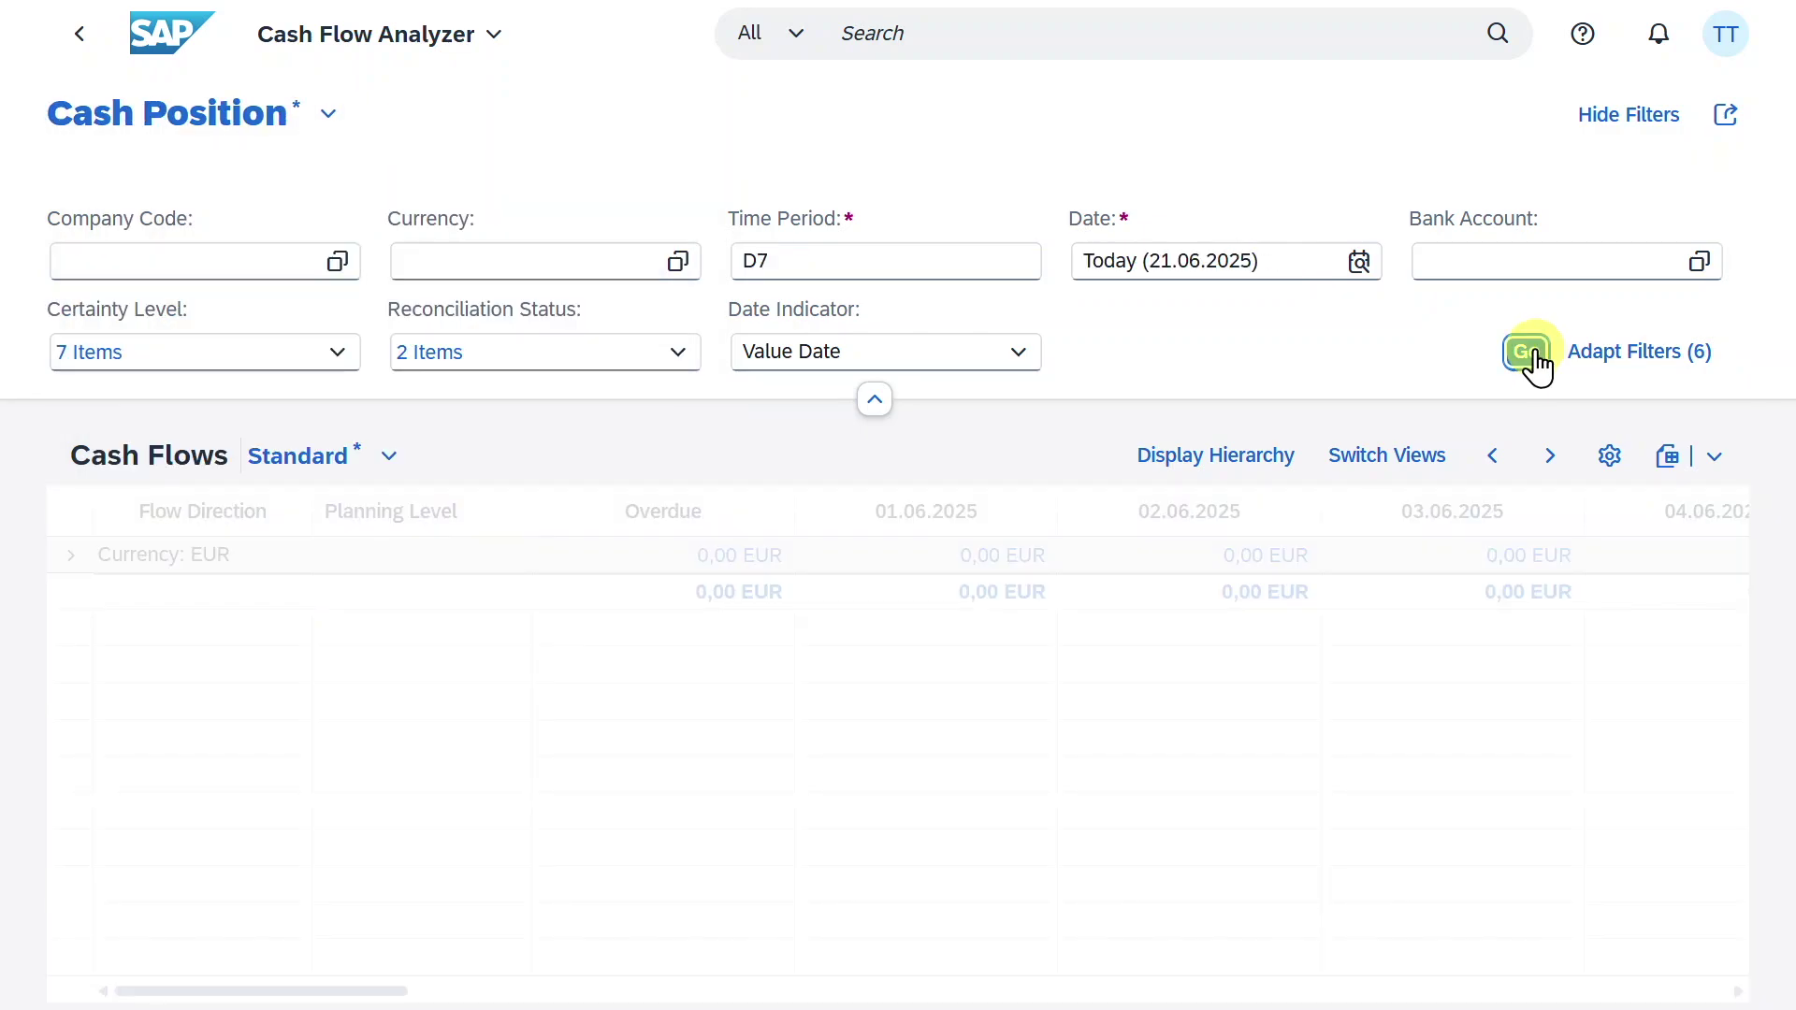
{"action": "left_click", "coordinate": [1527, 354]}
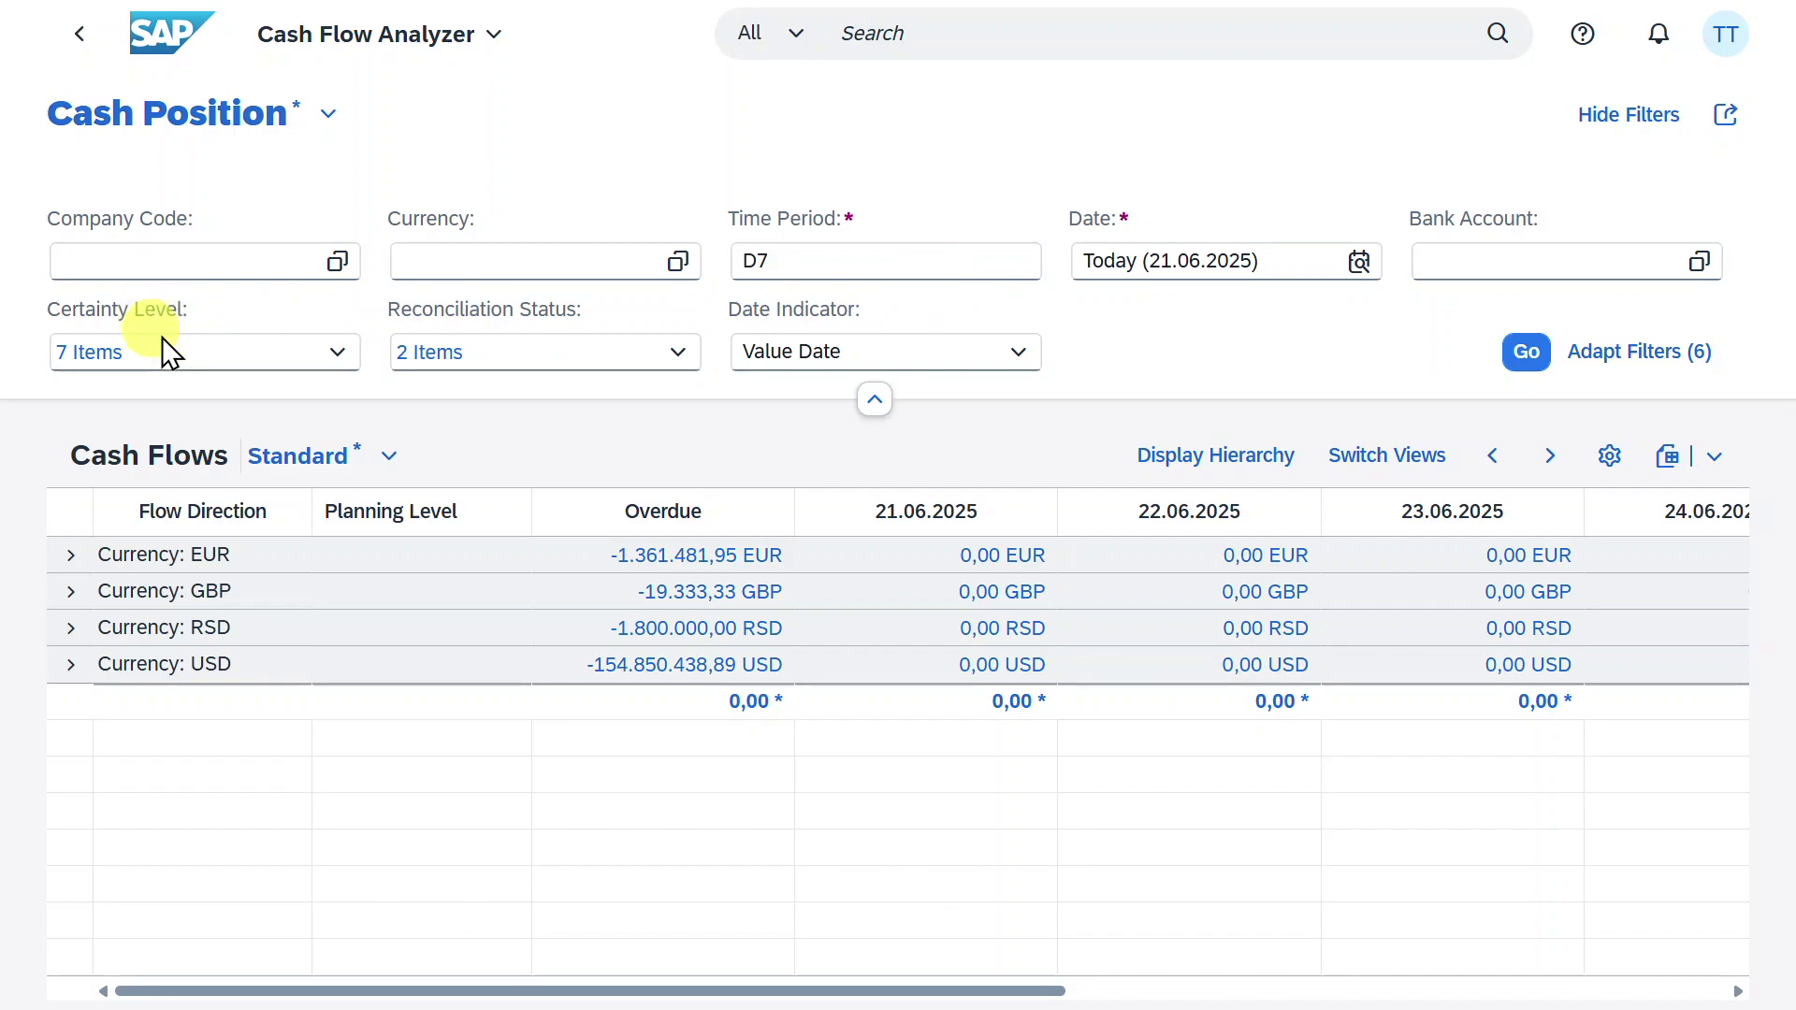
{"action": "left_click", "coordinate": [334, 359]}
{"action": "left_click", "coordinate": [334, 359]}
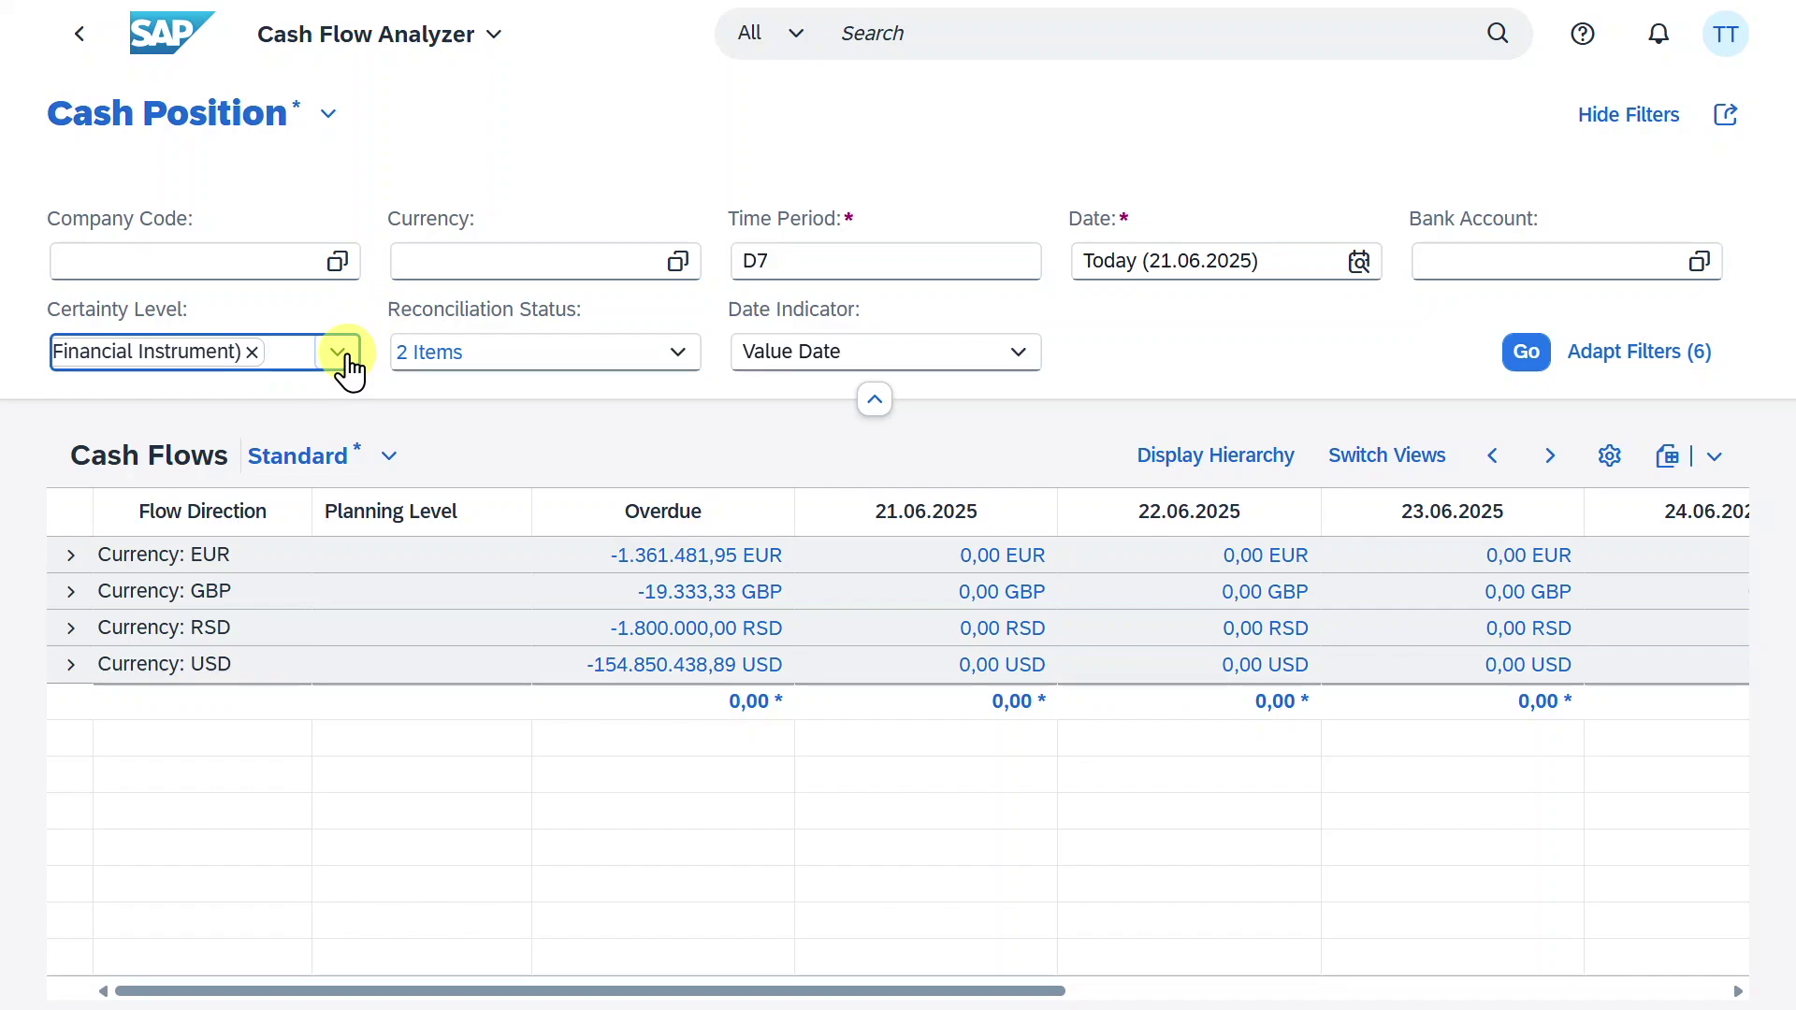
{"action": "left_click", "coordinate": [329, 117]}
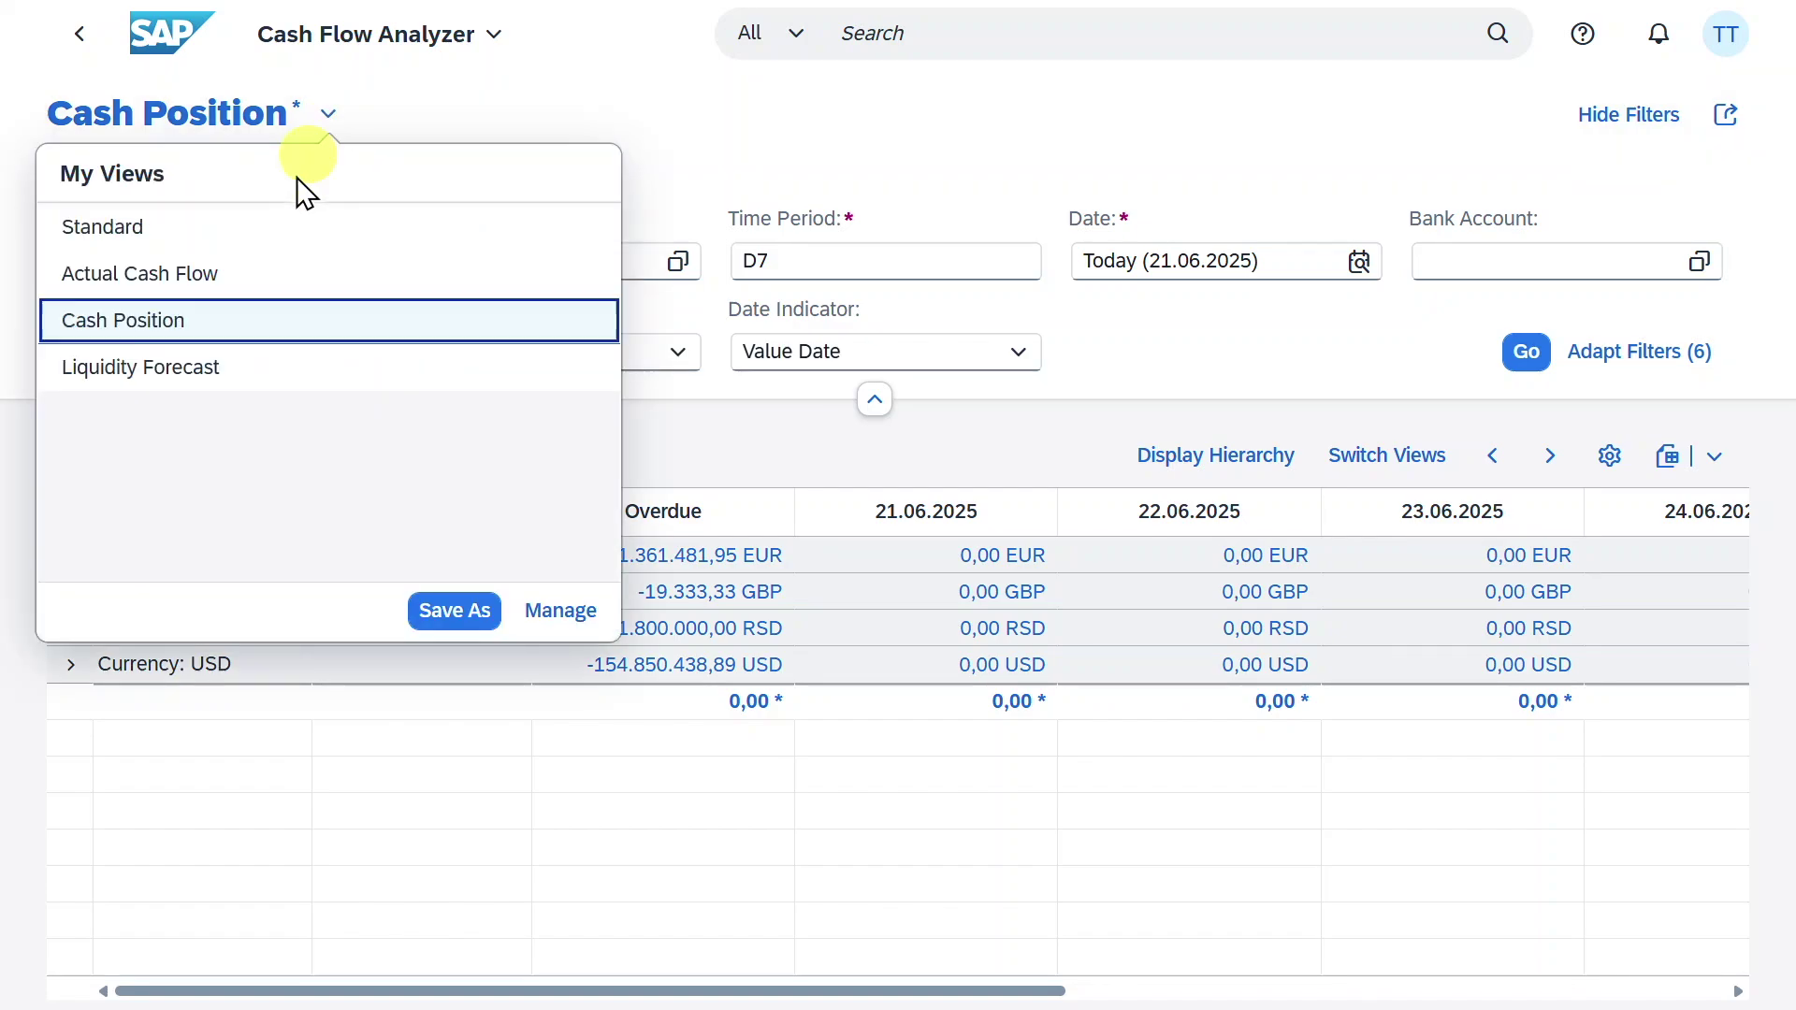
- Run the Liquidity Forecast view for D7, adding CAD and CNY rows
{"action": "left_click", "coordinate": [176, 389]}
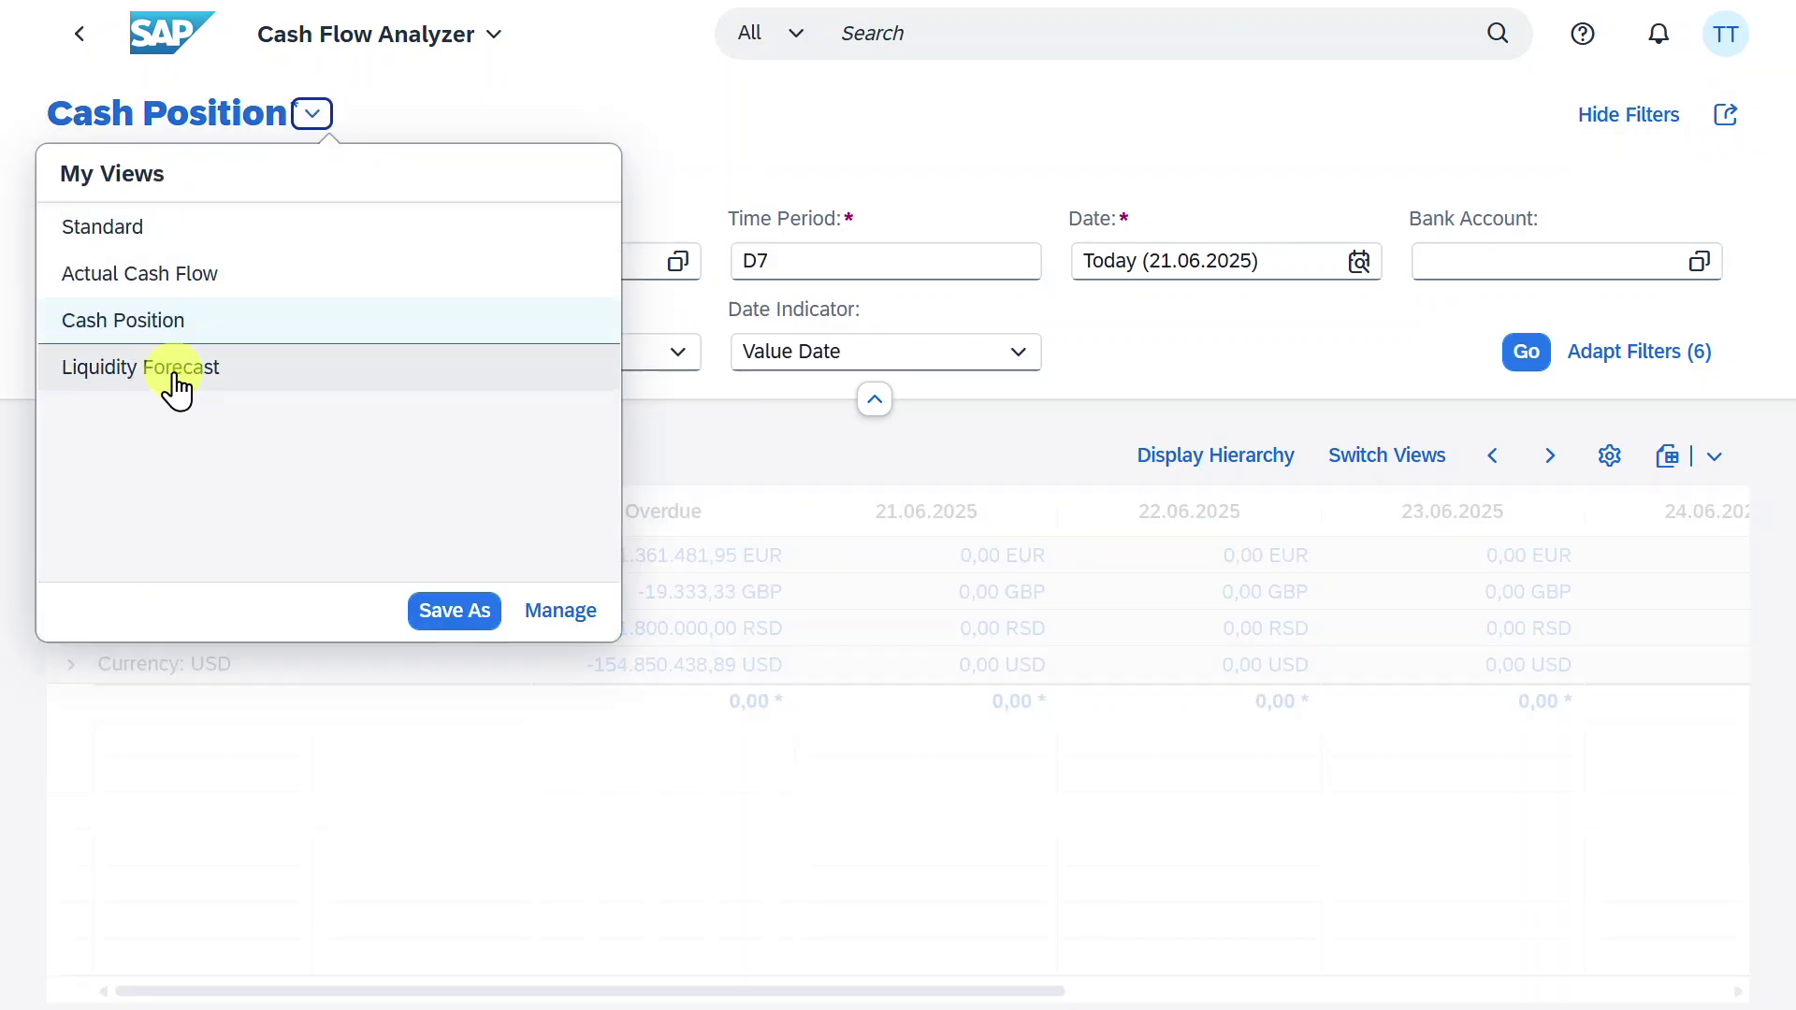
{"action": "left_click", "coordinate": [1526, 354]}
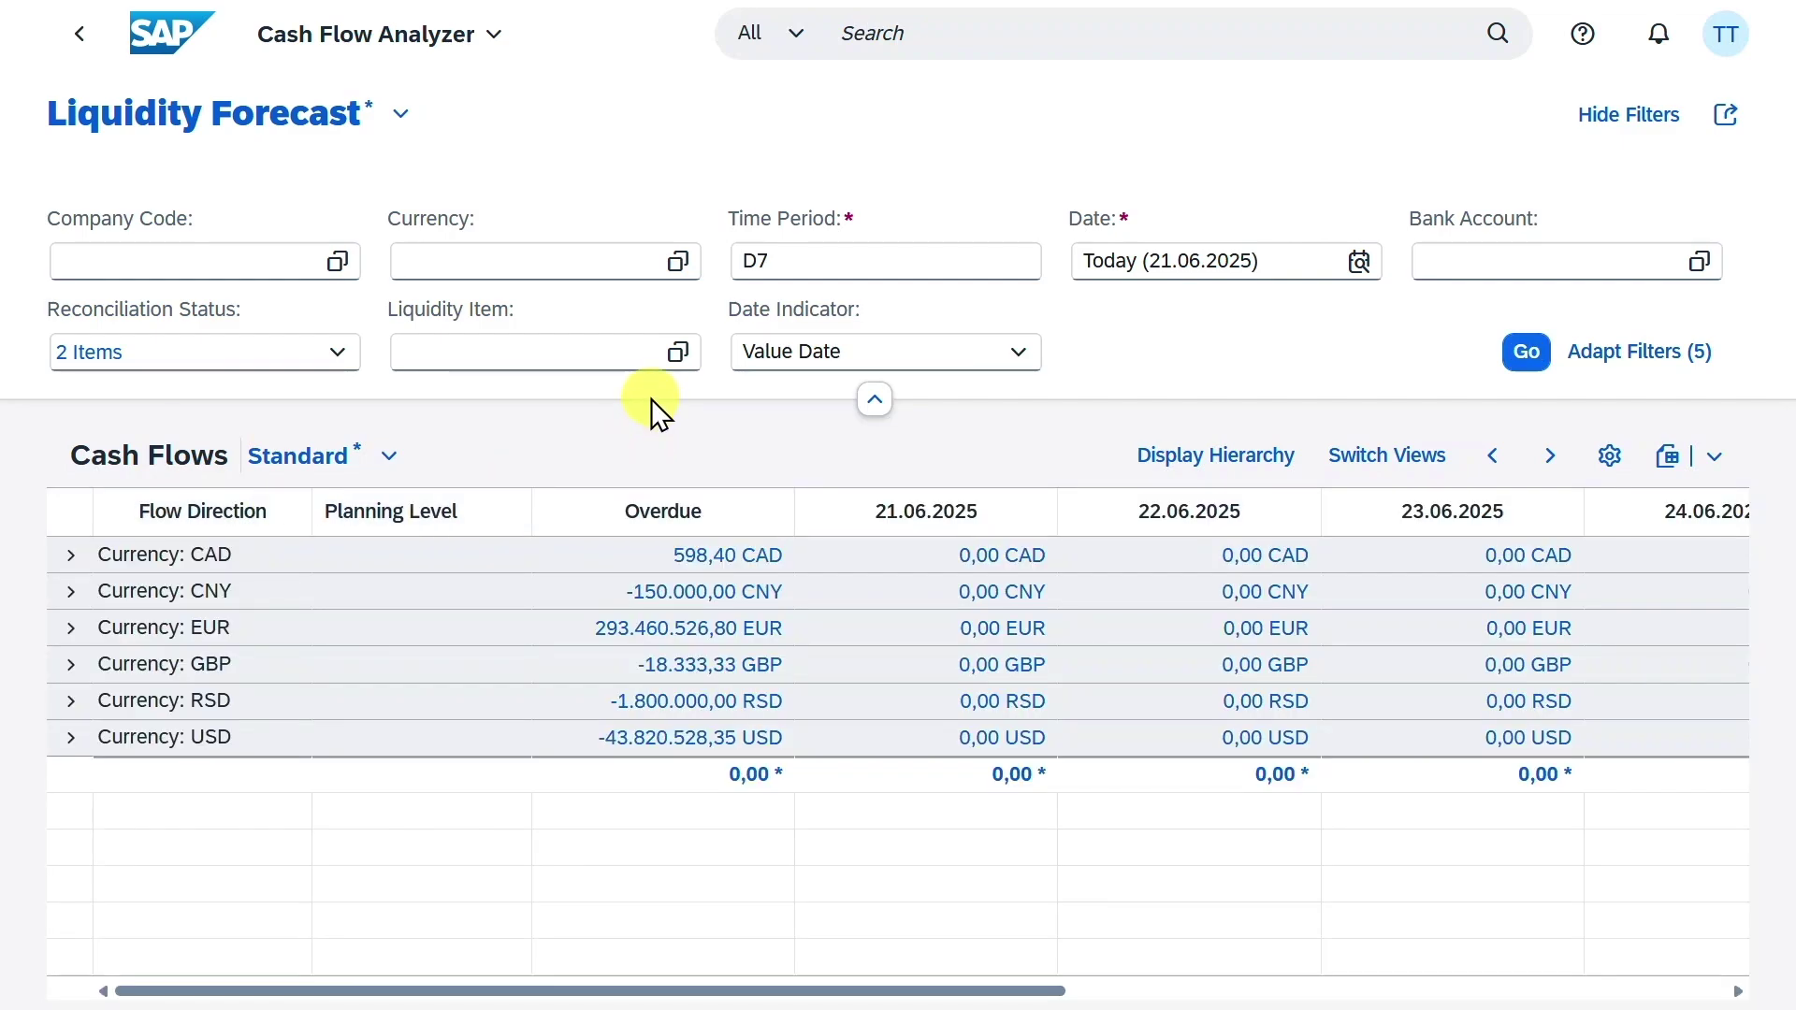